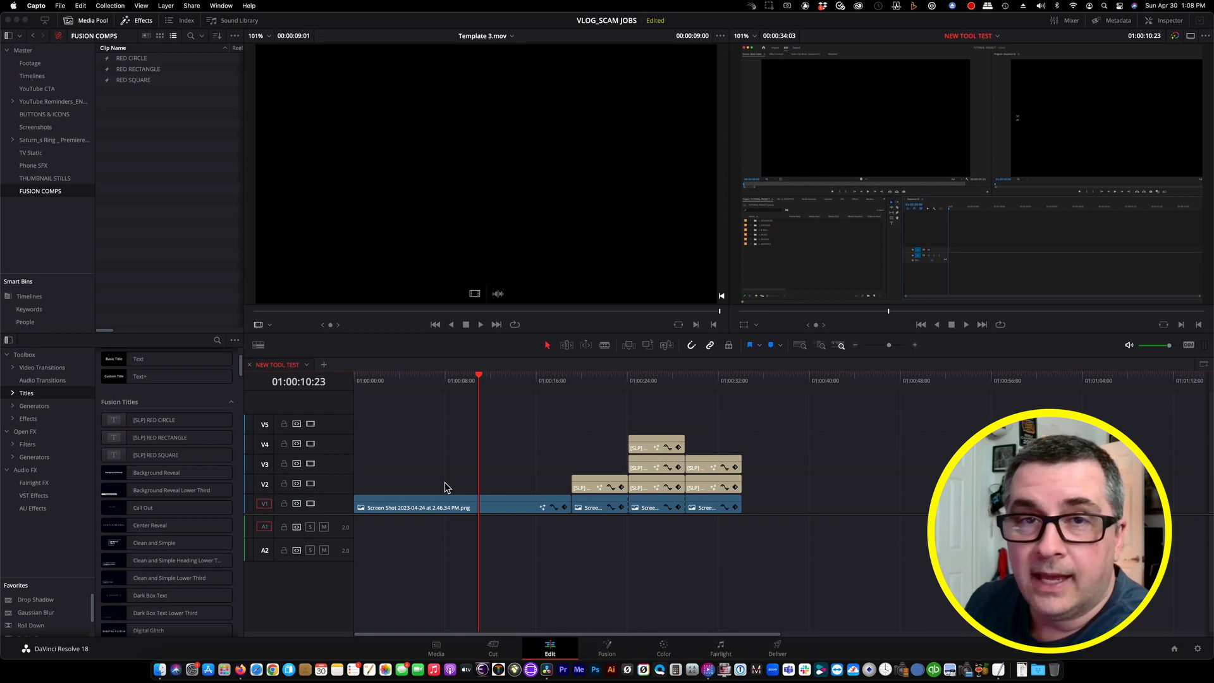
# - Move the playhead to the [SLP] RED RECTANGLE title at about 01:00:21:00 and open its editable properties with all color controls in view
pyautogui.click(459, 391)
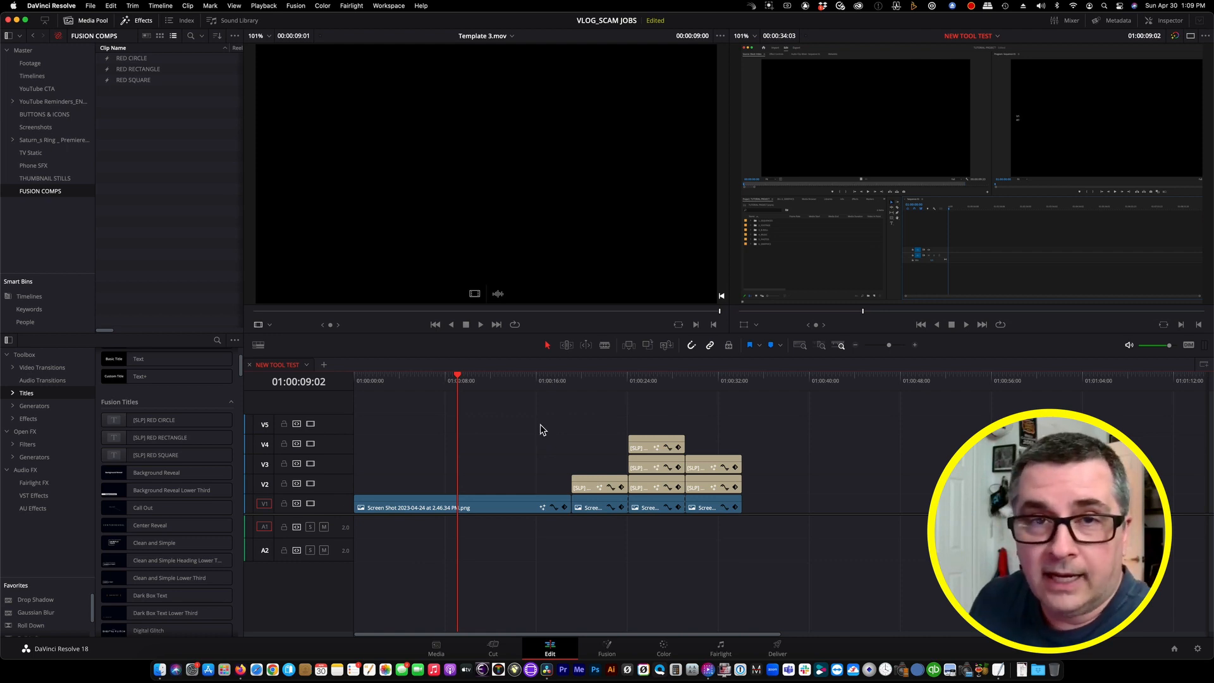
pyautogui.click(593, 389)
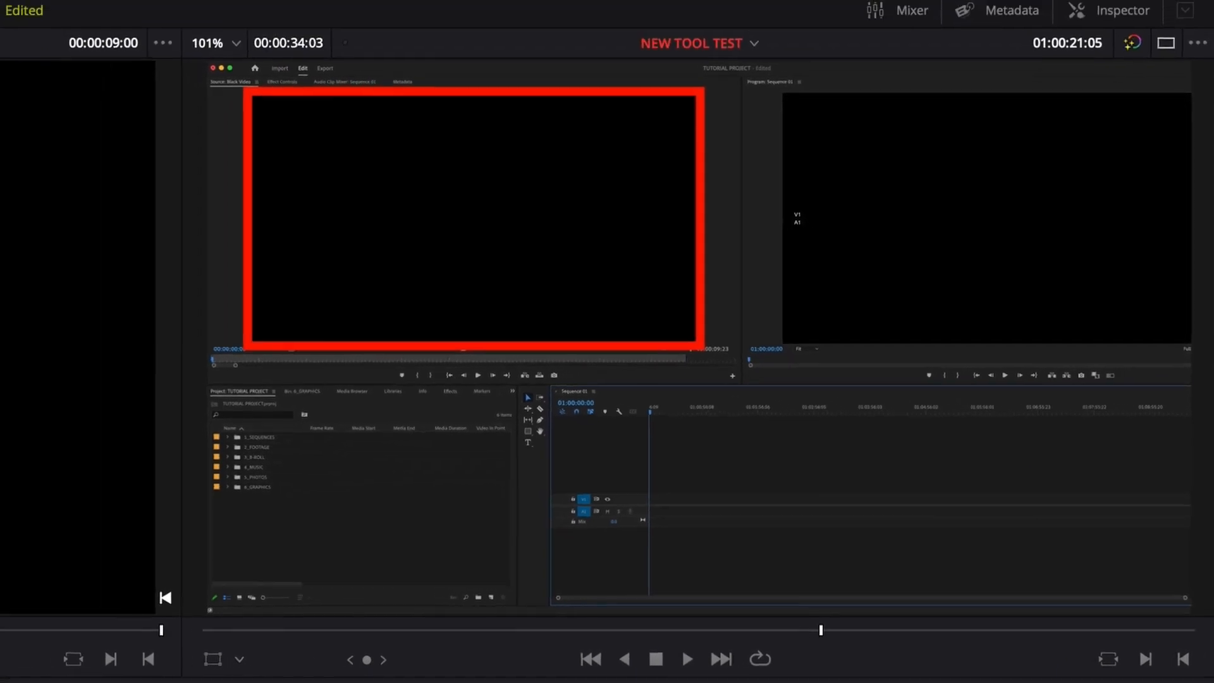
pyautogui.click(1112, 20)
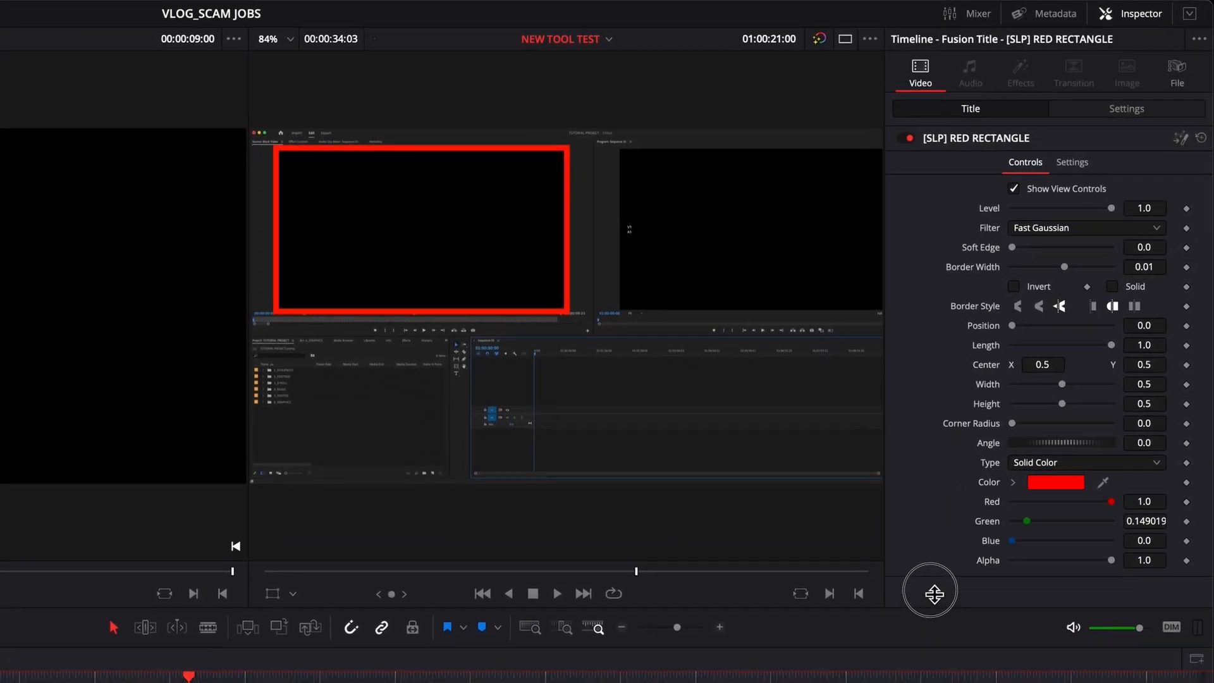
pyautogui.moveTo(934, 594); pyautogui.dragTo(934, 582)
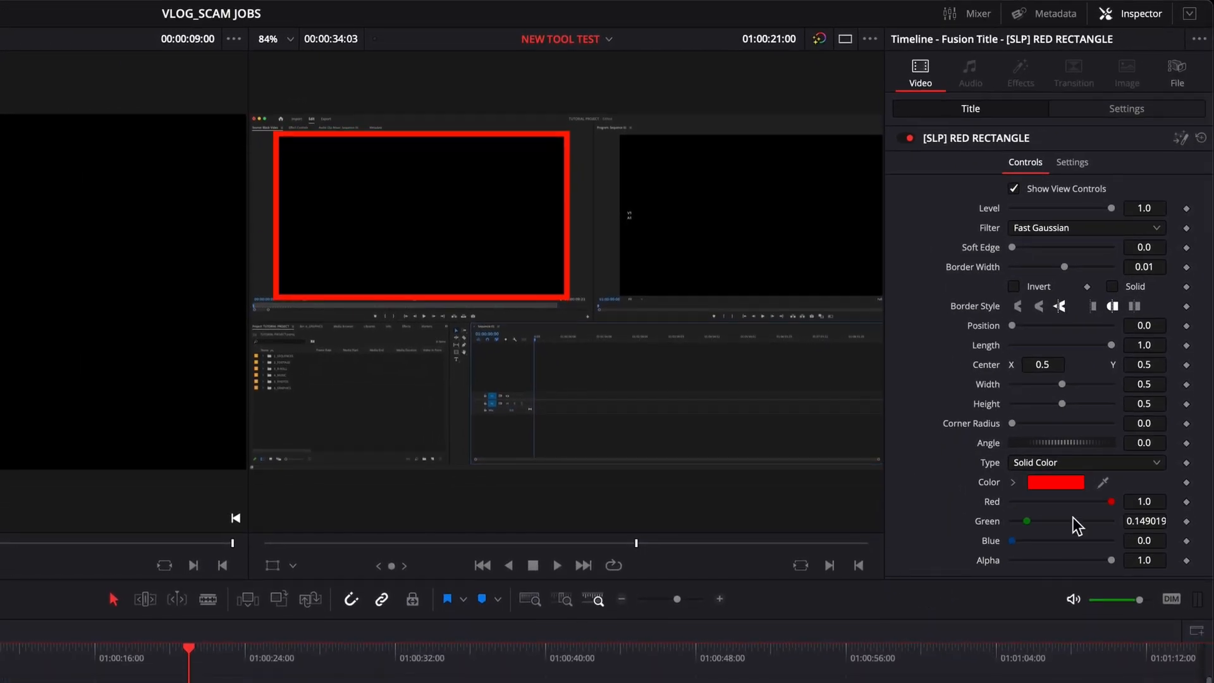
# - Change the rectangle title's solid color to Cyan from the Apple color list, after trying Magenta
pyautogui.click(1028, 482)
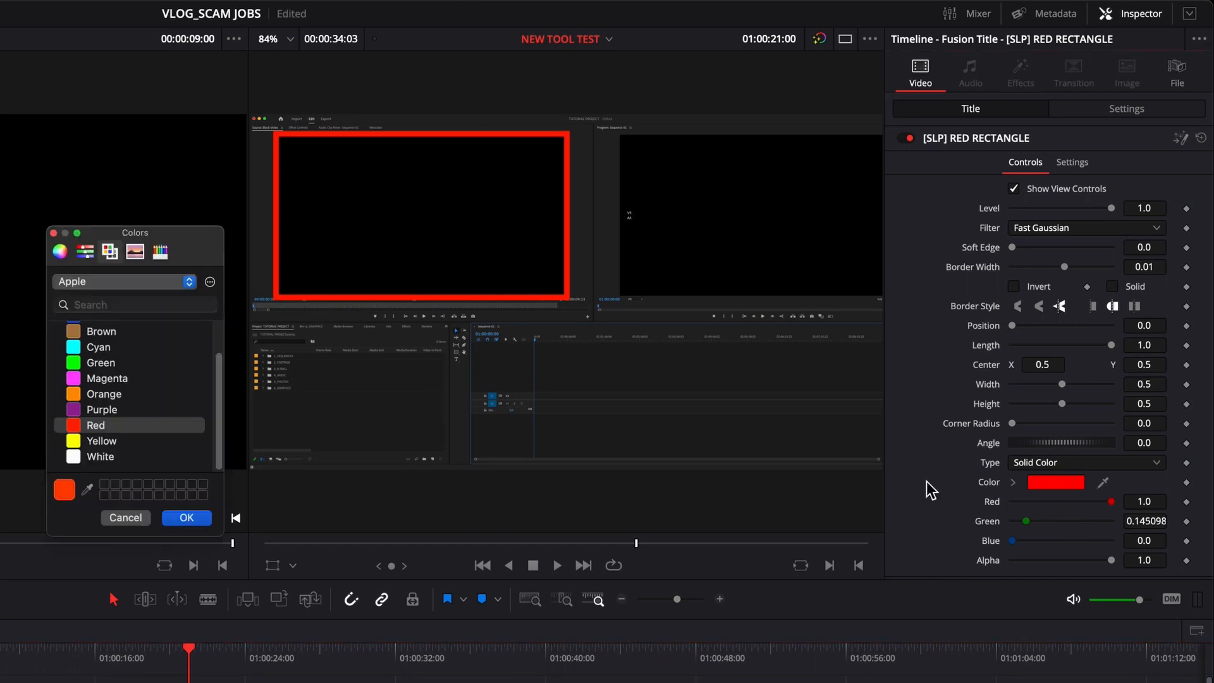
pyautogui.click(94, 378)
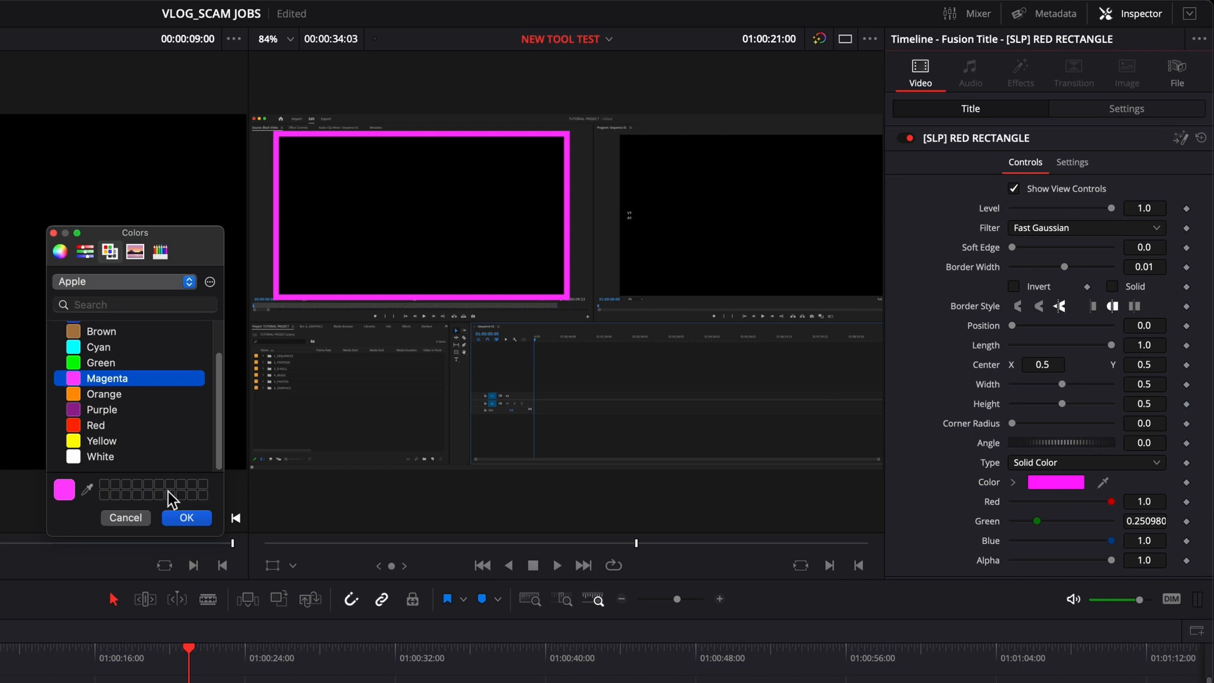
pyautogui.click(100, 347)
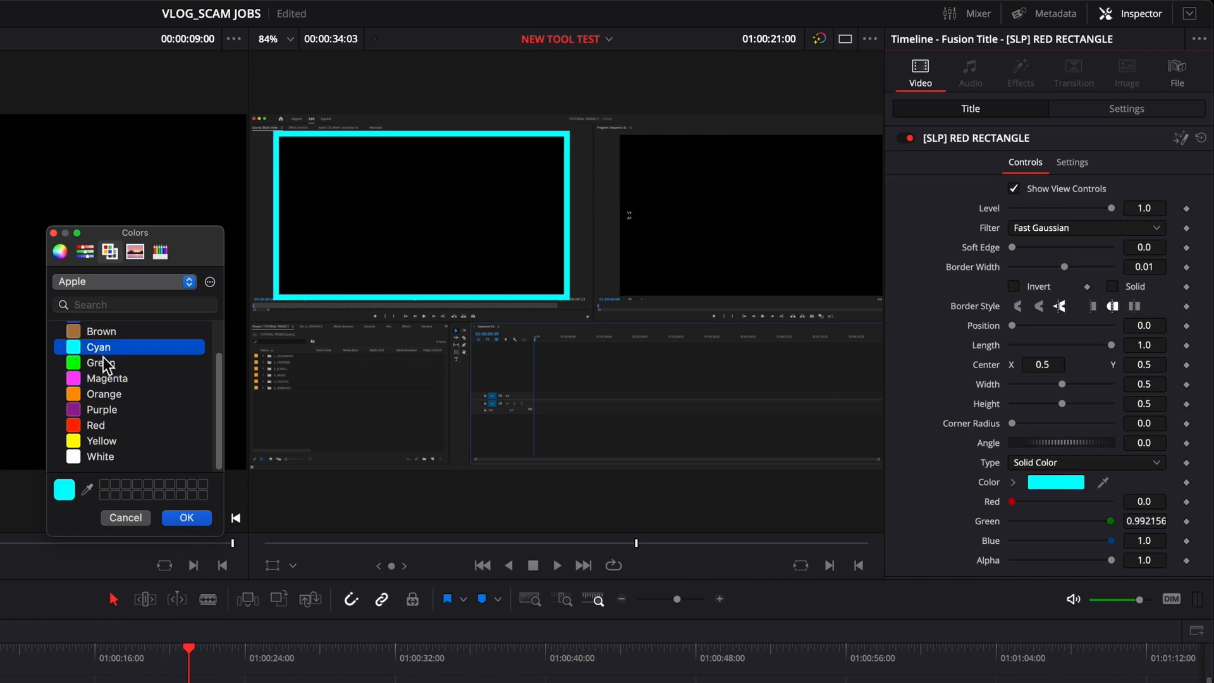
pyautogui.click(191, 518)
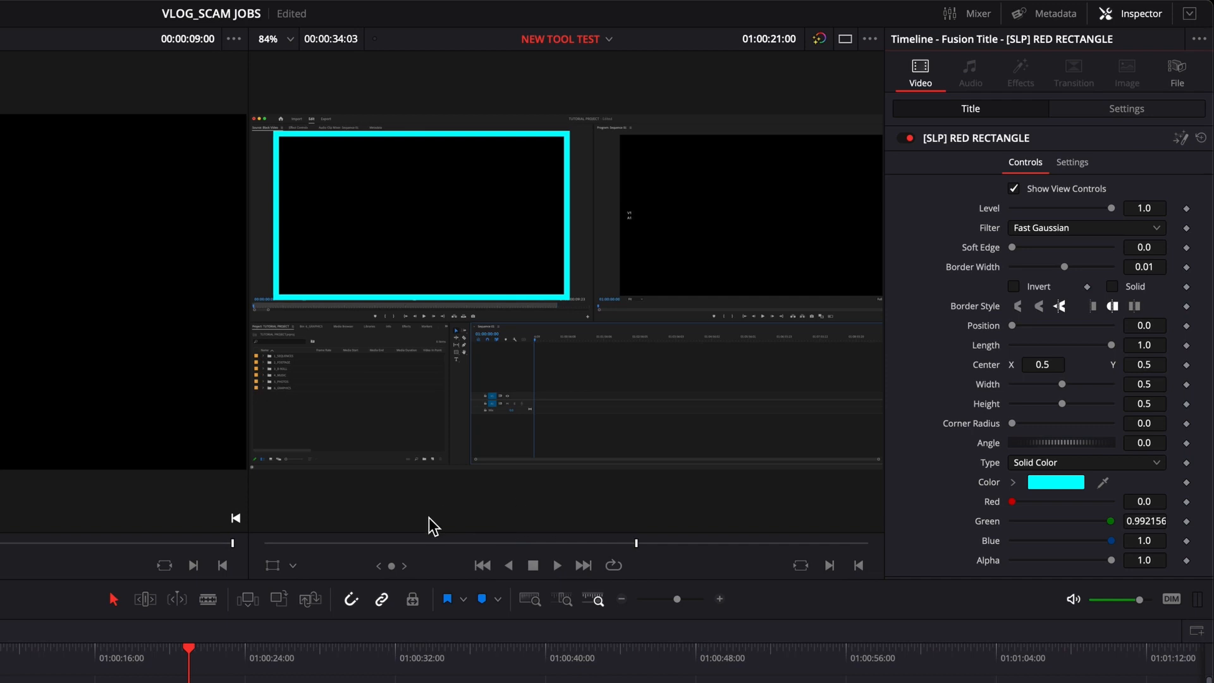
pyautogui.moveTo(1012, 501); pyautogui.dragTo(965, 515)
# - Try the Gradient and Four Corner fill types on the rectangle and return it to Solid Color
pyautogui.click(1025, 463)
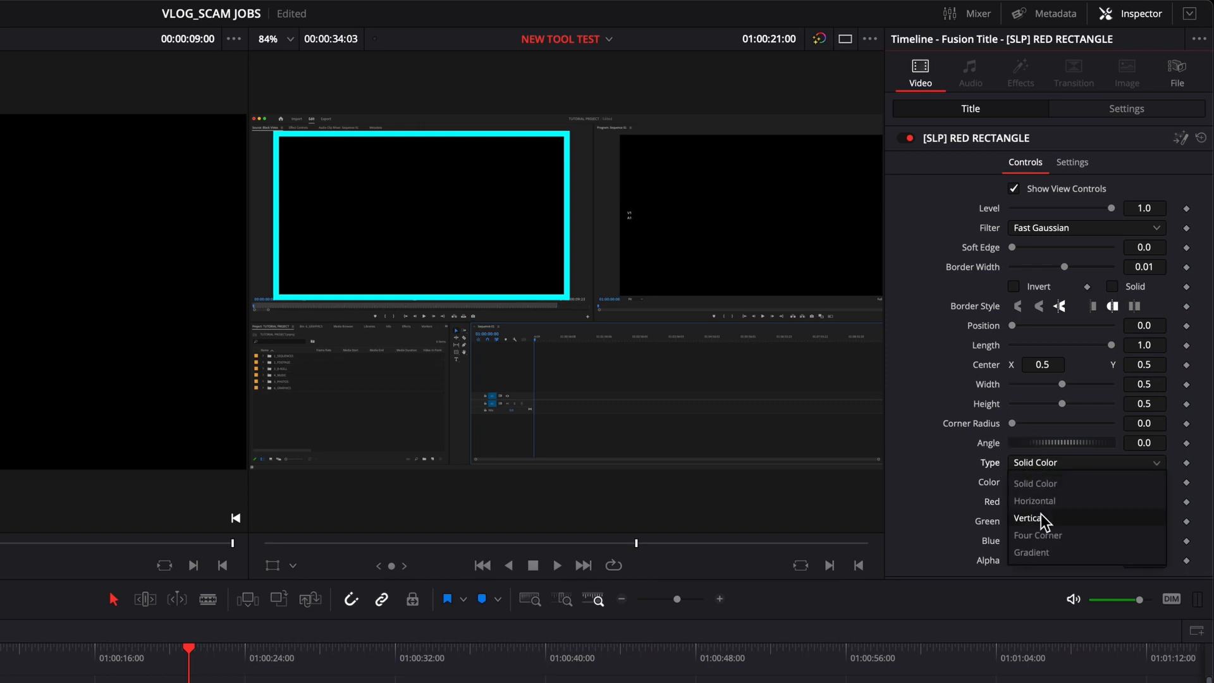
pyautogui.click(1042, 554)
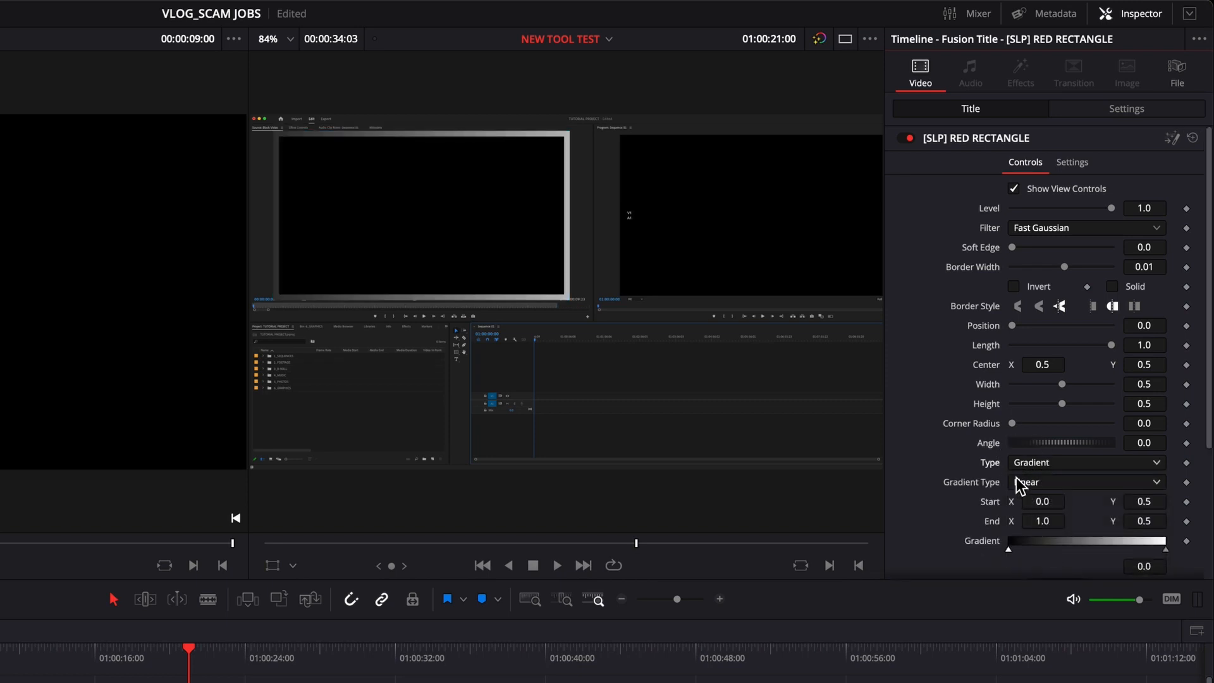
pyautogui.click(1043, 463)
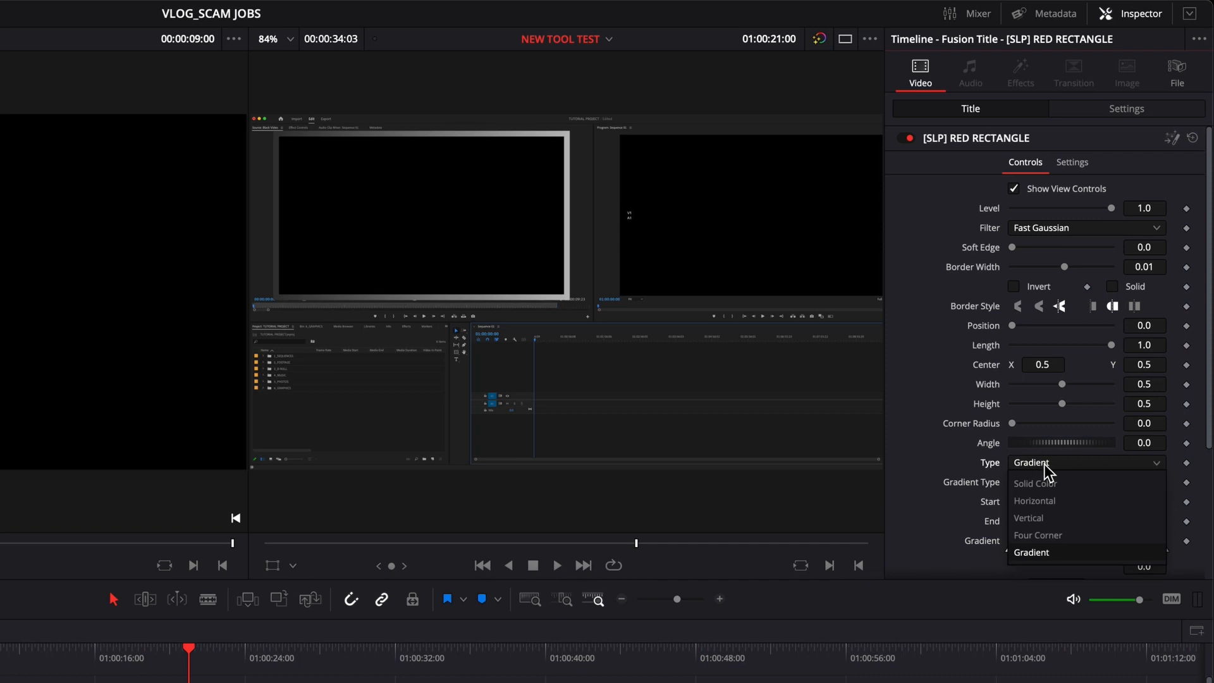
pyautogui.click(1048, 535)
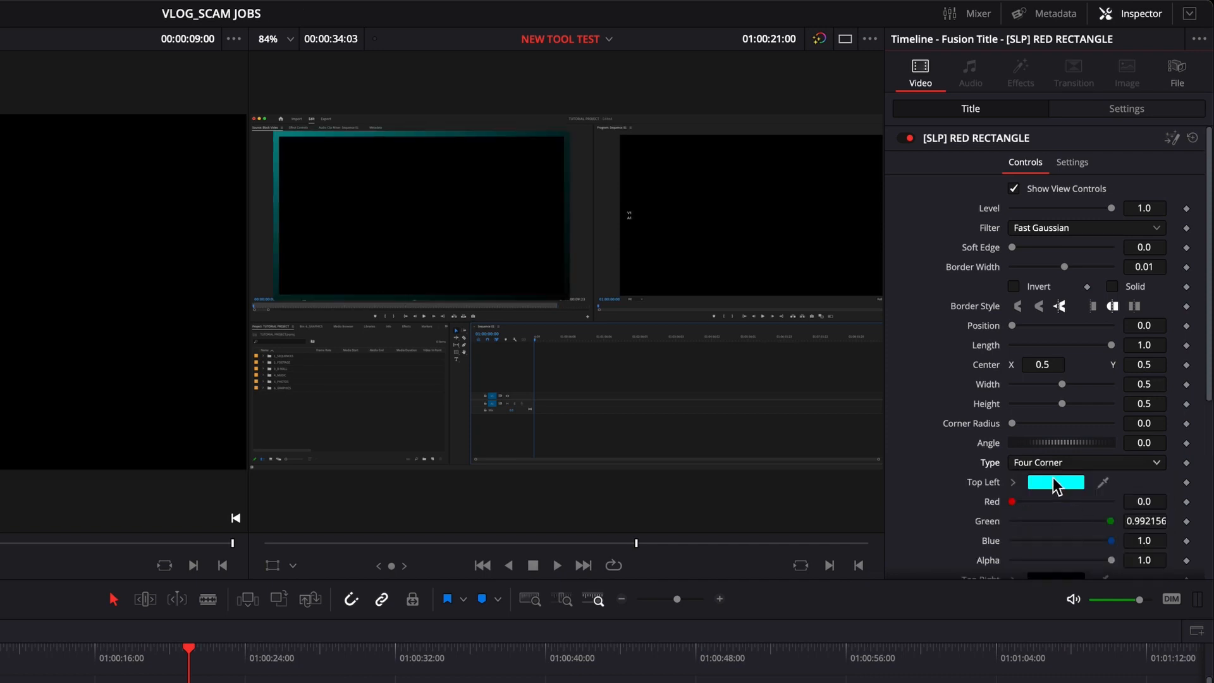
pyautogui.click(1038, 464)
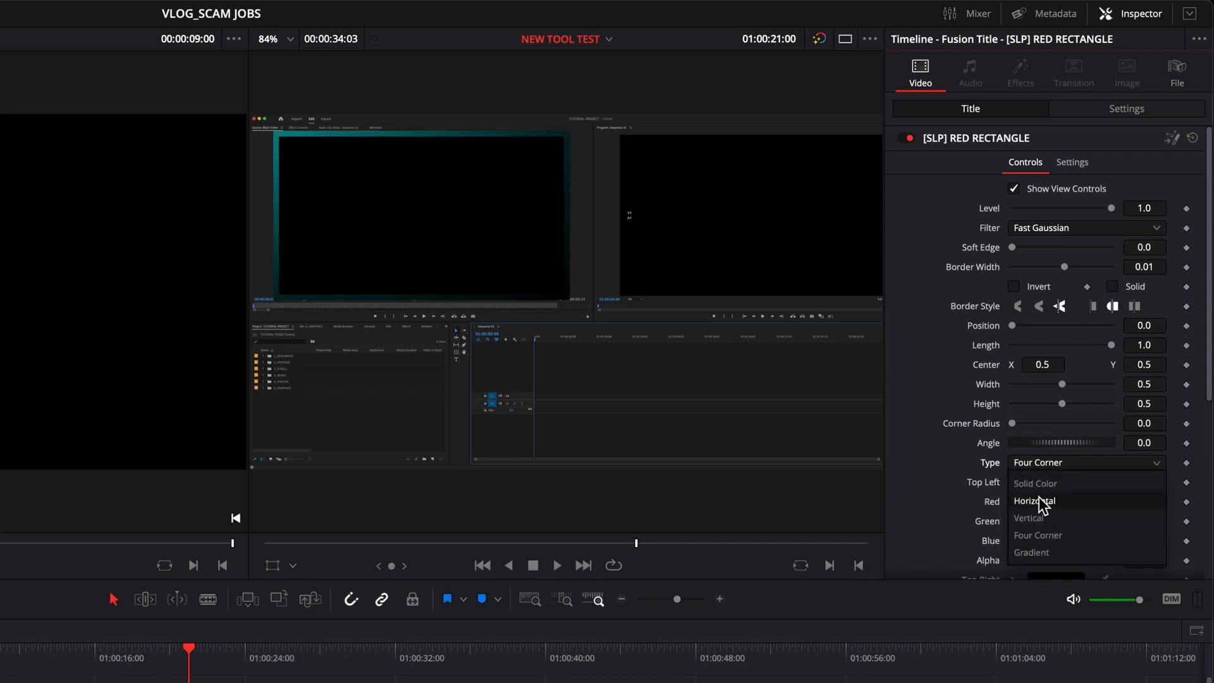
pyautogui.click(1042, 484)
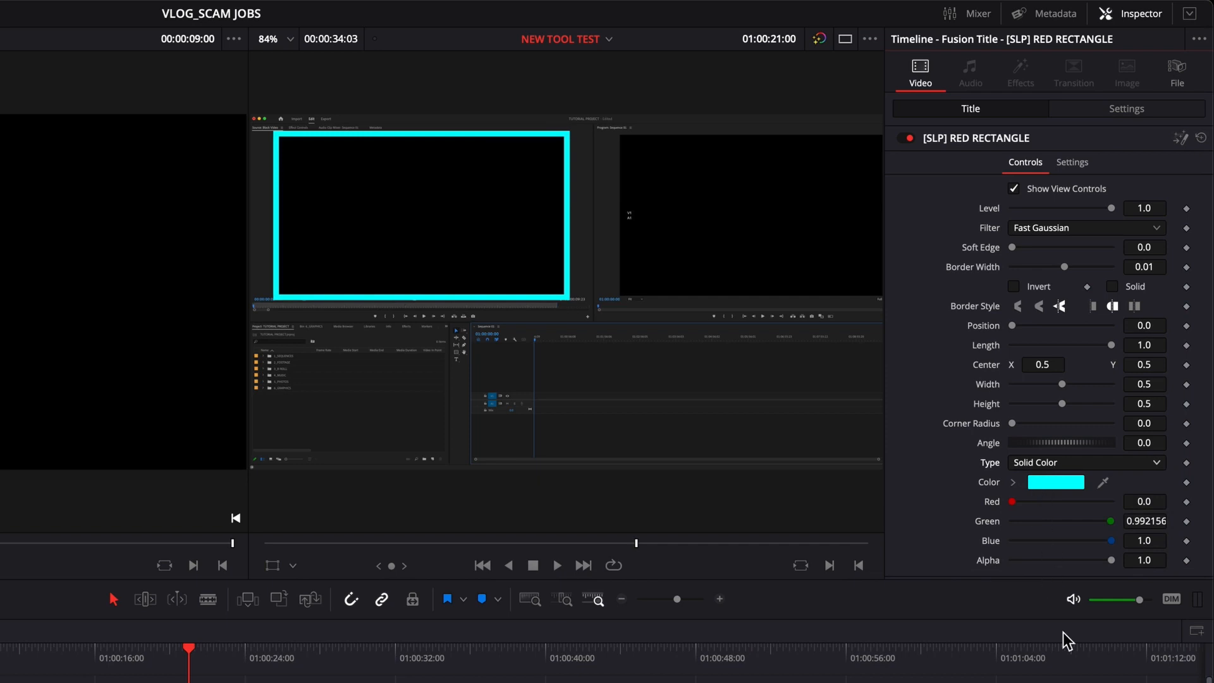
# - Try a soft edge of 0.0126 and a border width of 0.006 on the rectangle, and restore them to 0.0 and 0.01
pyautogui.click(1024, 229)
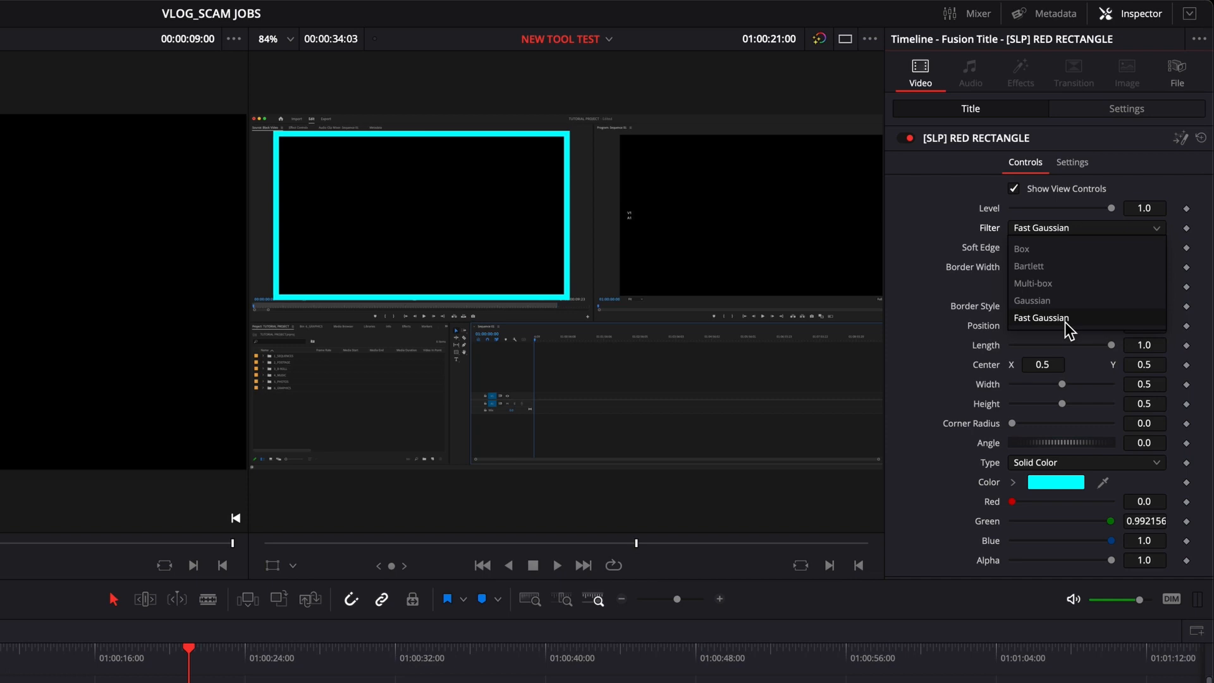
pyautogui.click(927, 210)
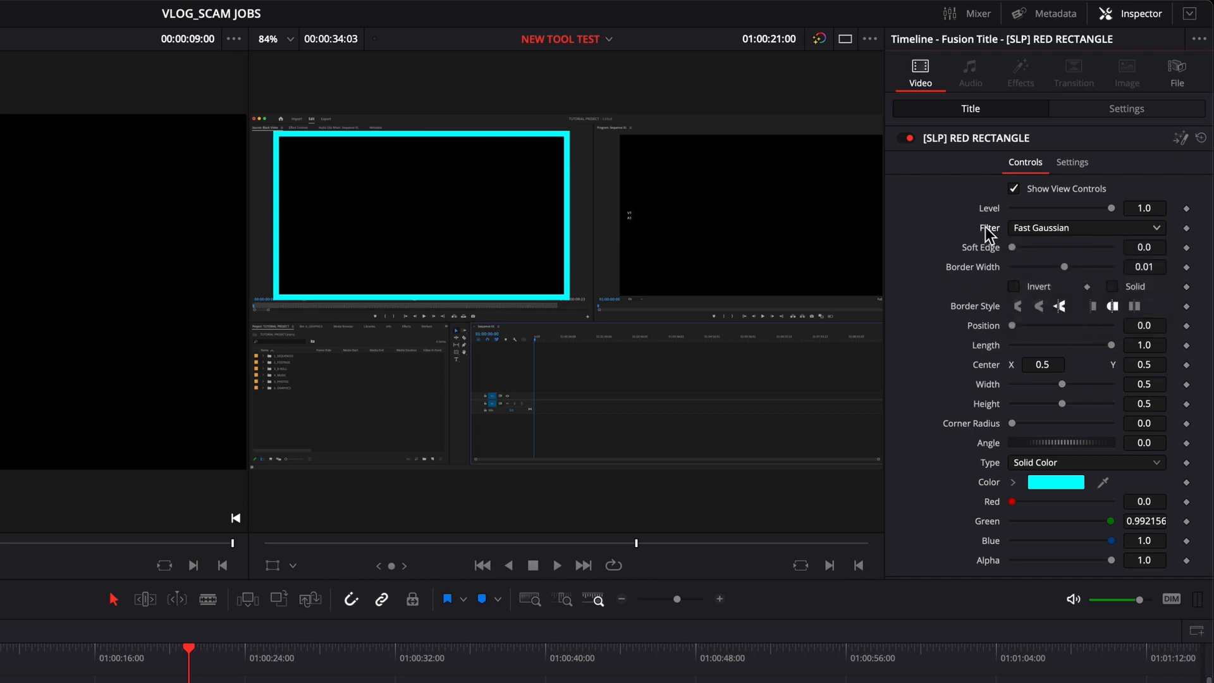
pyautogui.moveTo(1014, 250); pyautogui.dragTo(1019, 250)
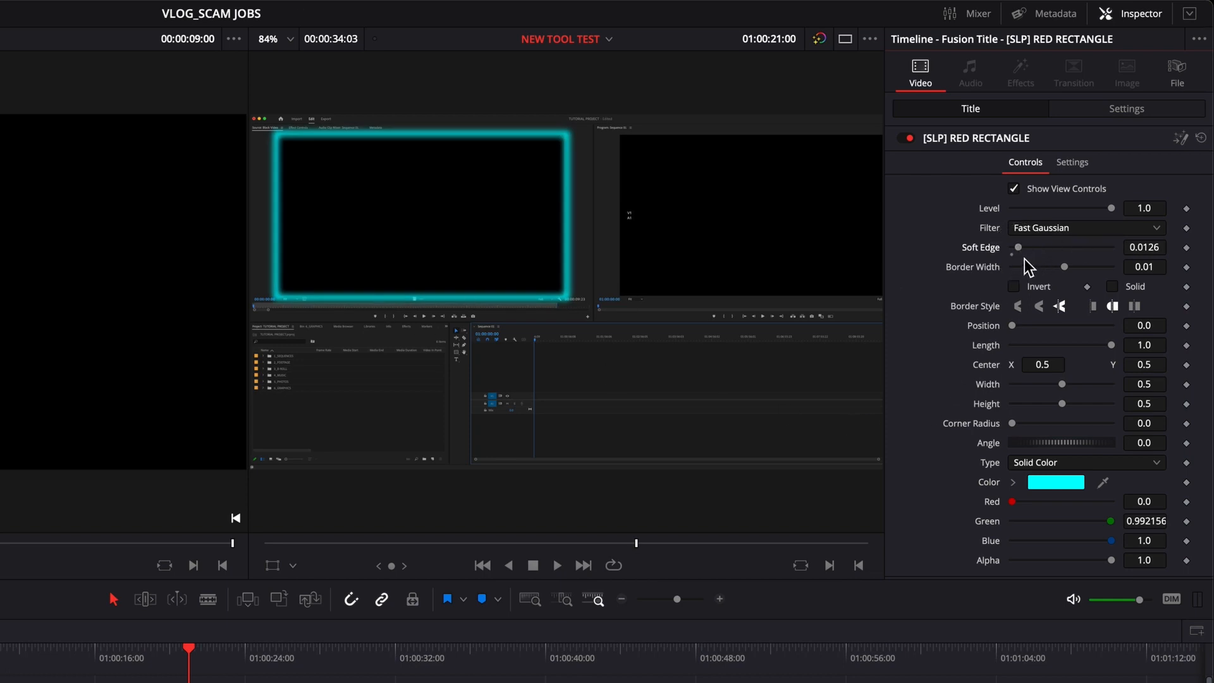
pyautogui.moveTo(1067, 266); pyautogui.dragTo(1066, 271)
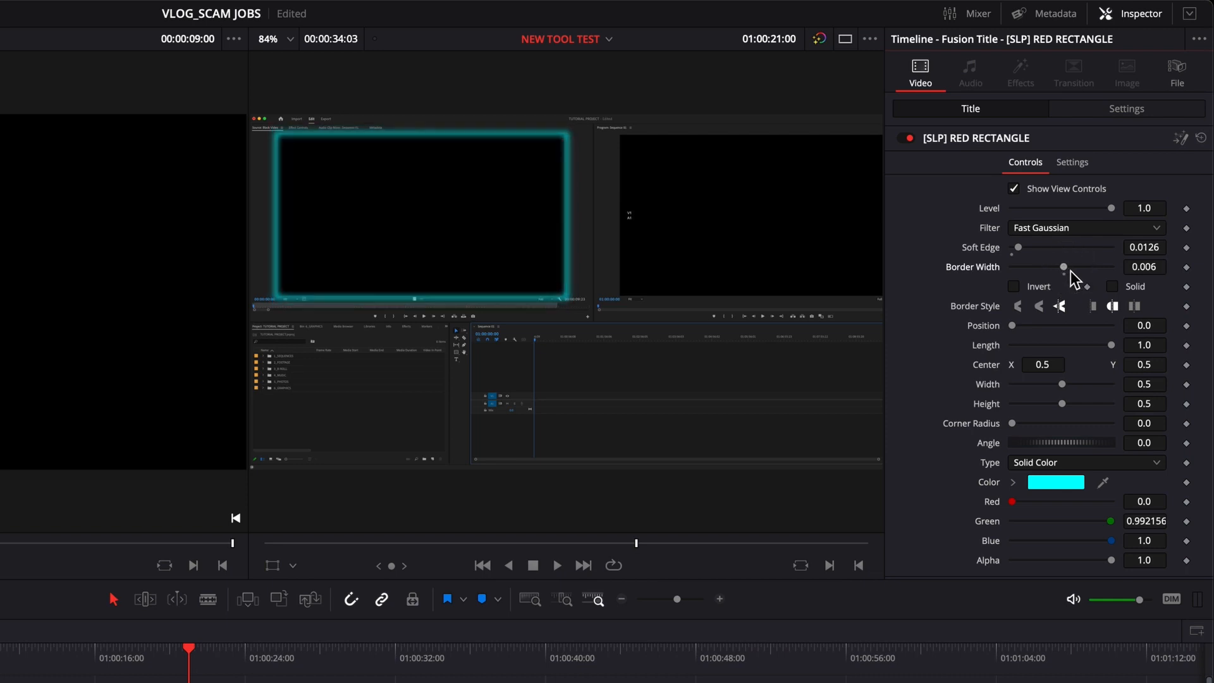
pyautogui.click(1146, 272)
pyautogui.write('0.01')
pyautogui.press('Return')
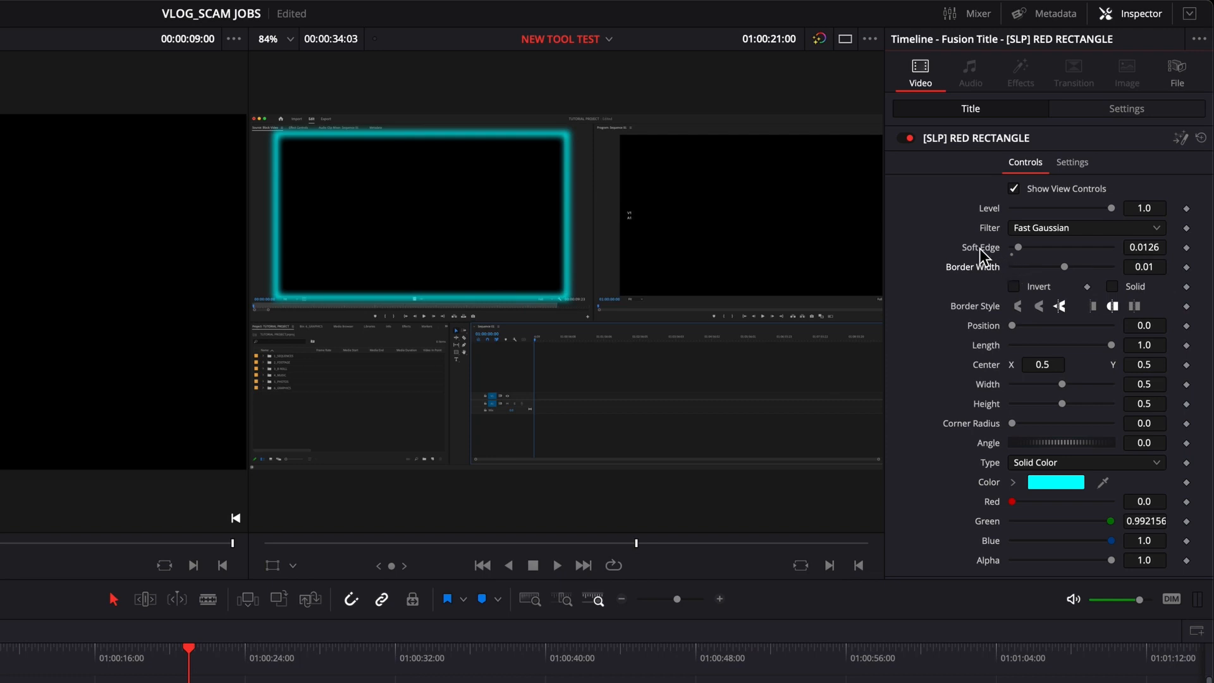
pyautogui.doubleClick(981, 253)
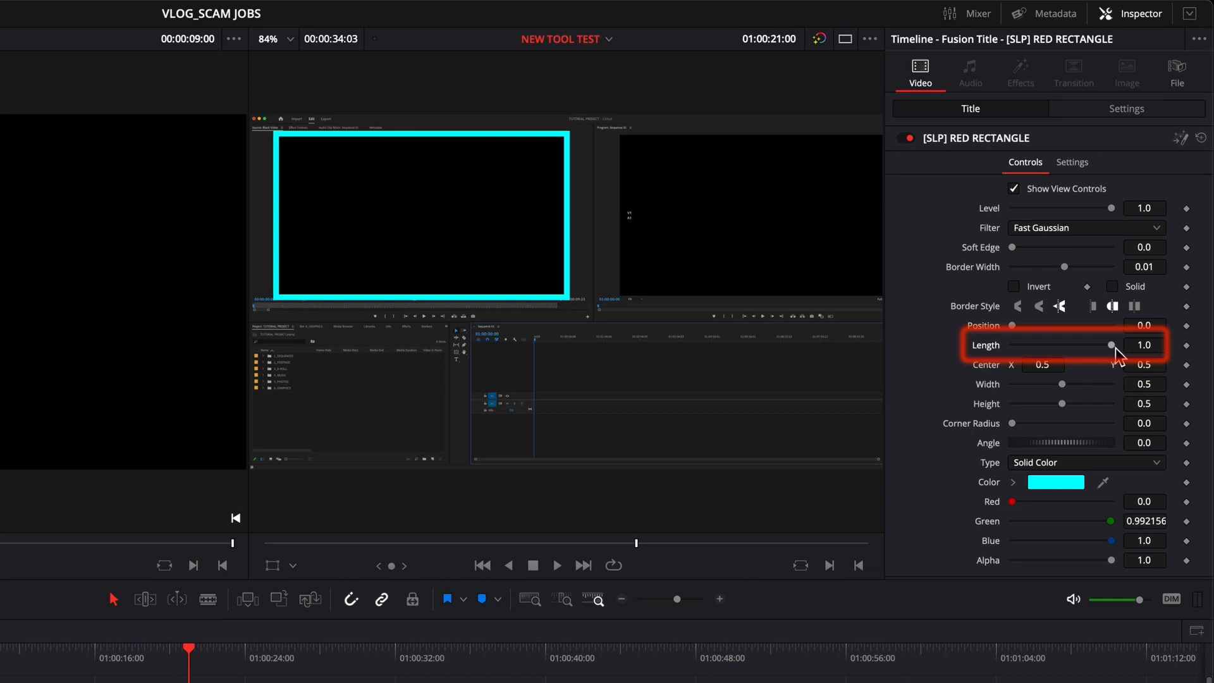
# - Set the rectangle's Length to 0.0 and add keyframes for Length and Position at 01:00:19:03
pyautogui.moveTo(1113, 347); pyautogui.dragTo(987, 352)
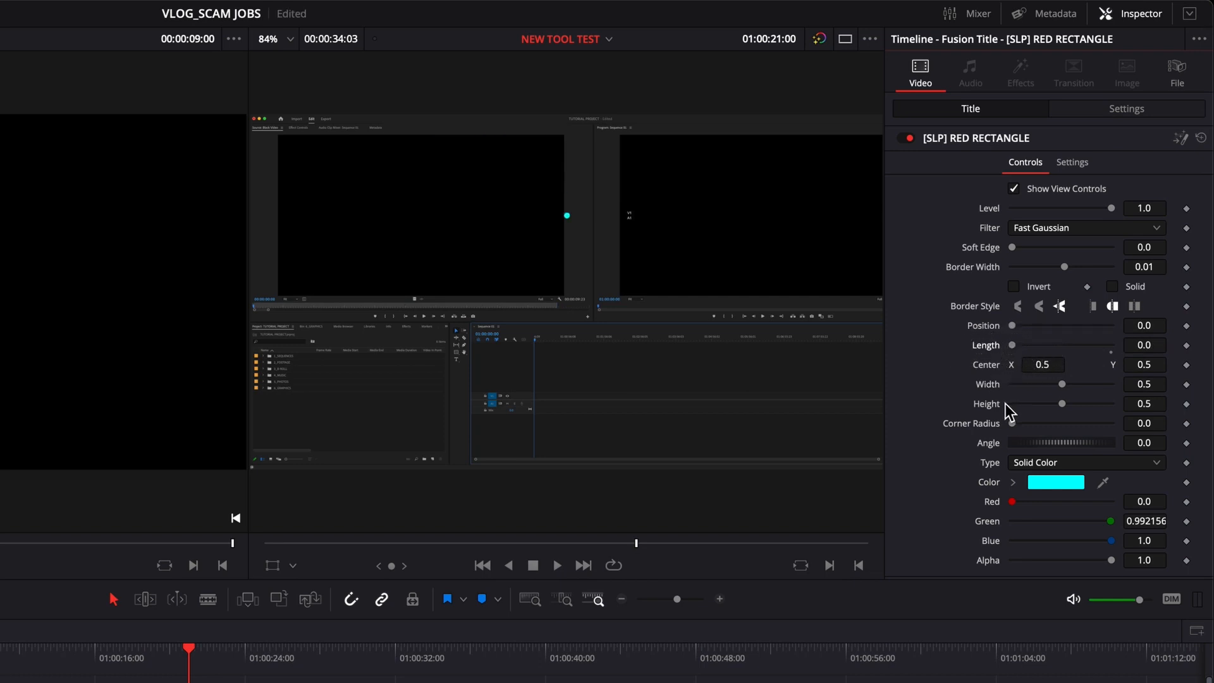
pyautogui.click(154, 651)
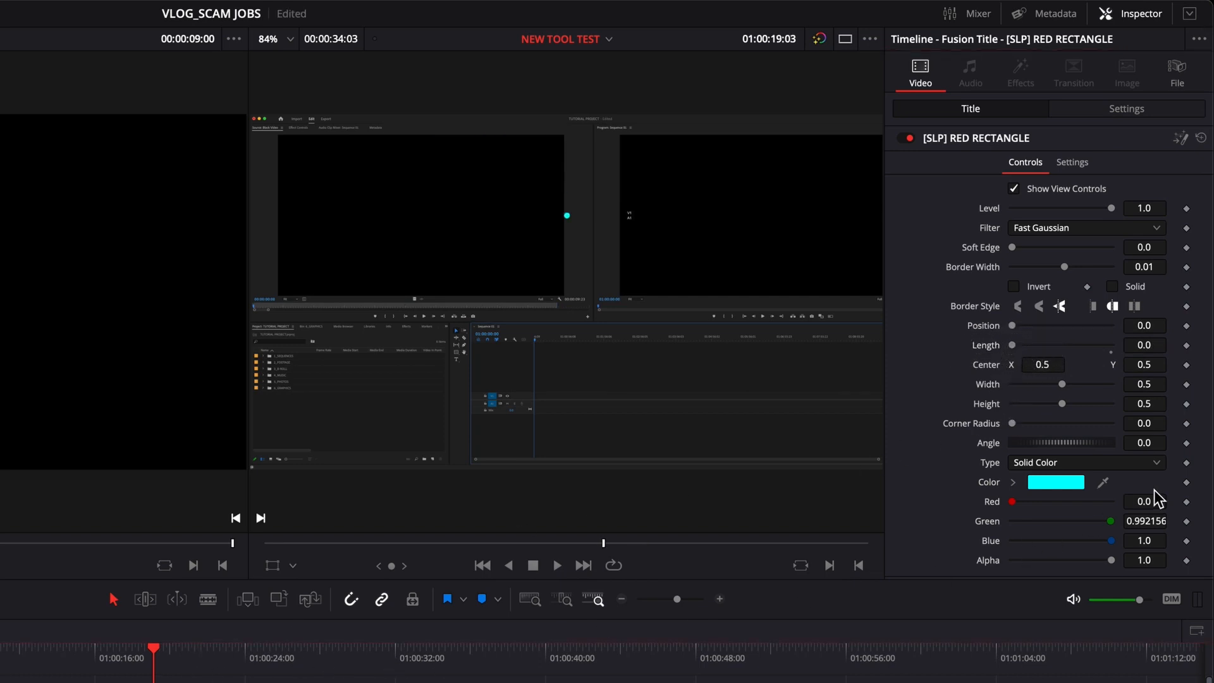
pyautogui.click(1187, 346)
pyautogui.click(1187, 327)
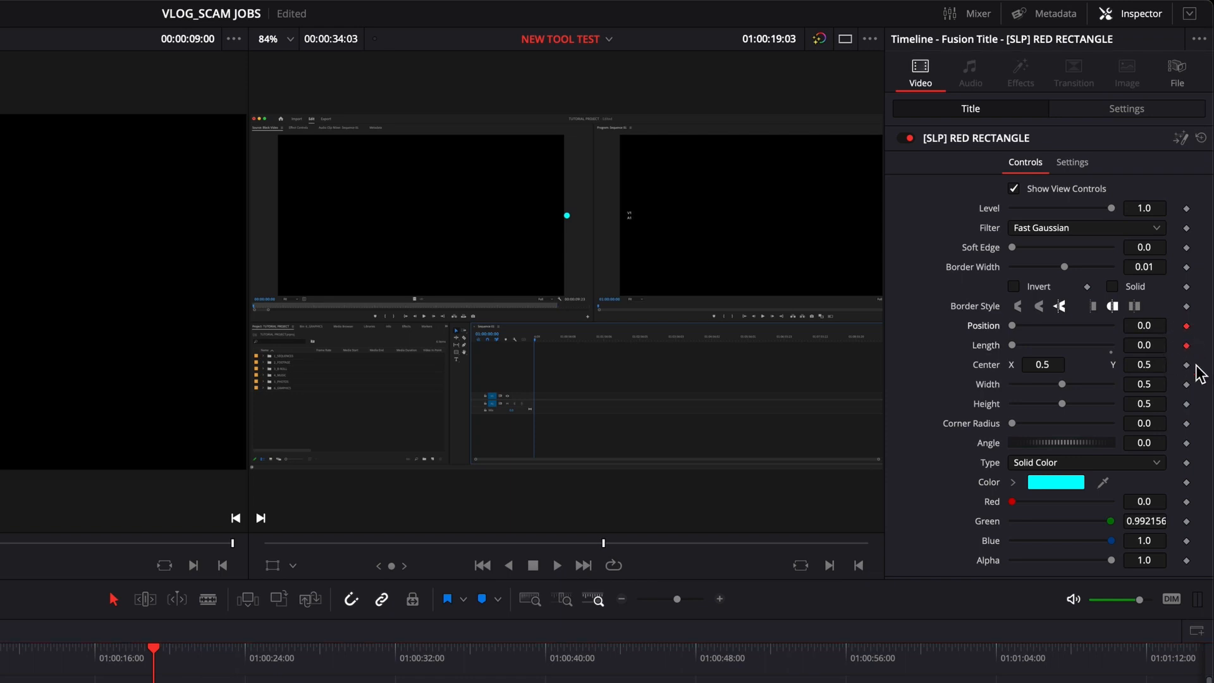
pyautogui.click(568, 218)
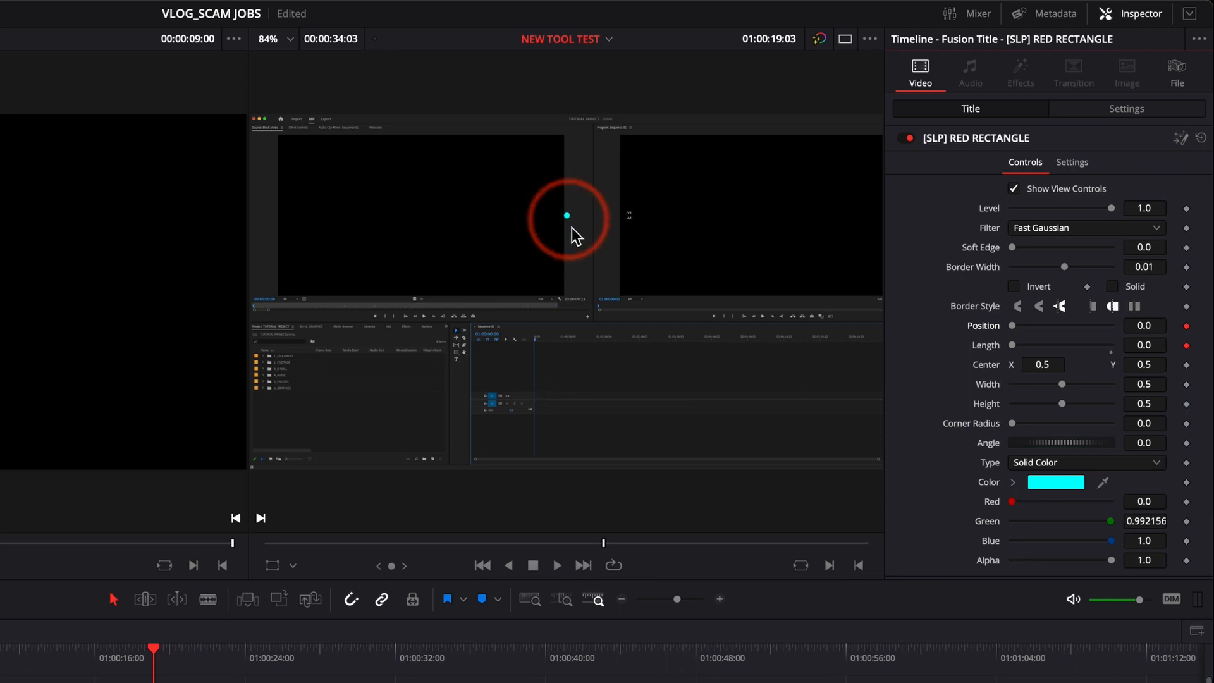
pyautogui.click(569, 216)
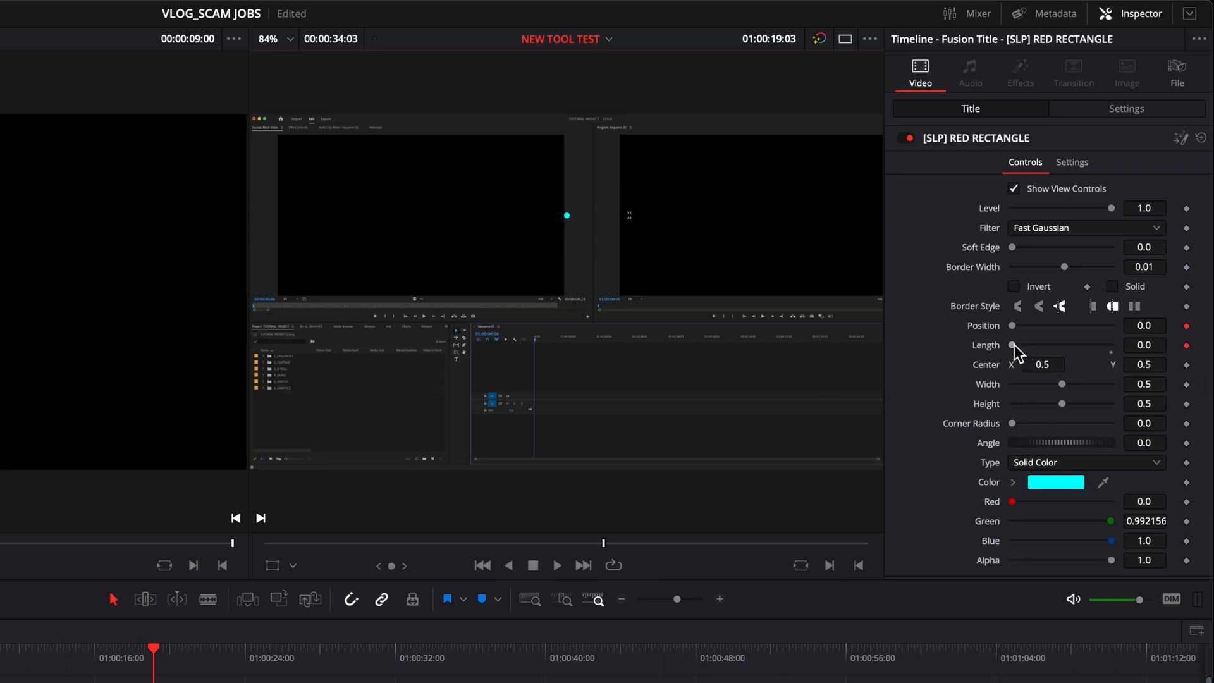
# - Add Length and Position keyframes at 01:00:19:13 with Length set to 1.0, and play the draw-on animation from 01:00:19:03
pyautogui.press('Right')
pyautogui.press('Right')
pyautogui.press('Right')
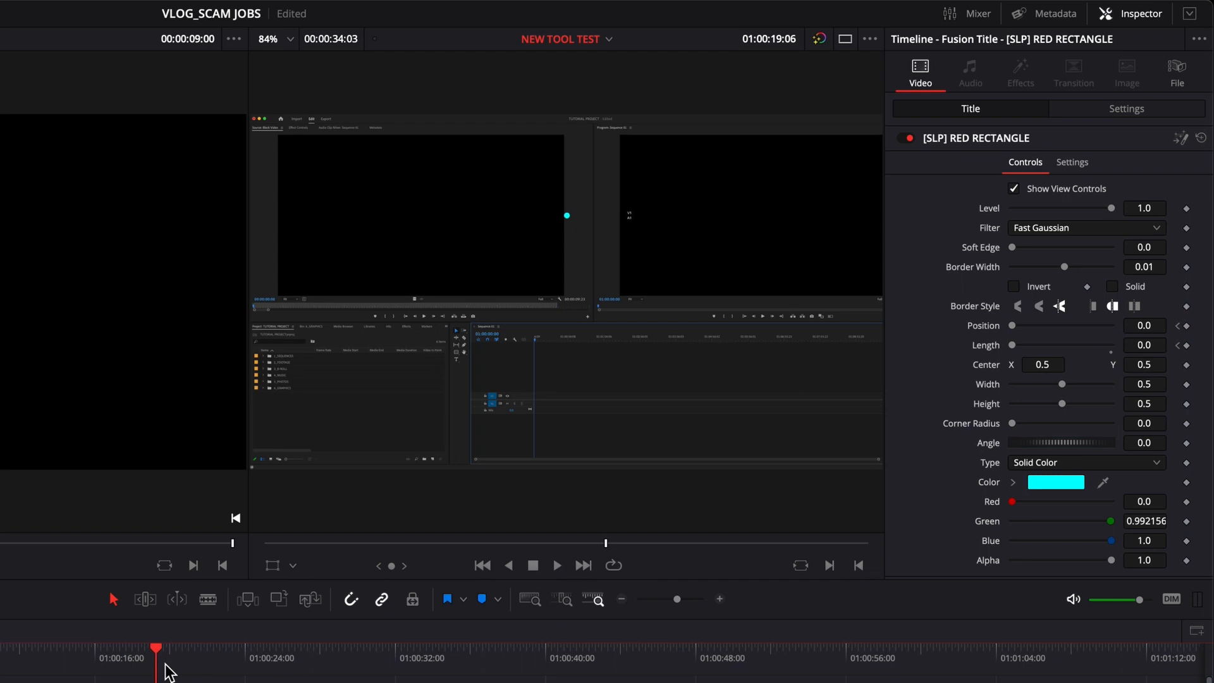
pyautogui.press('Right')
pyautogui.press('Right')
pyautogui.press('Right')
pyautogui.click(1186, 345)
pyautogui.click(1186, 326)
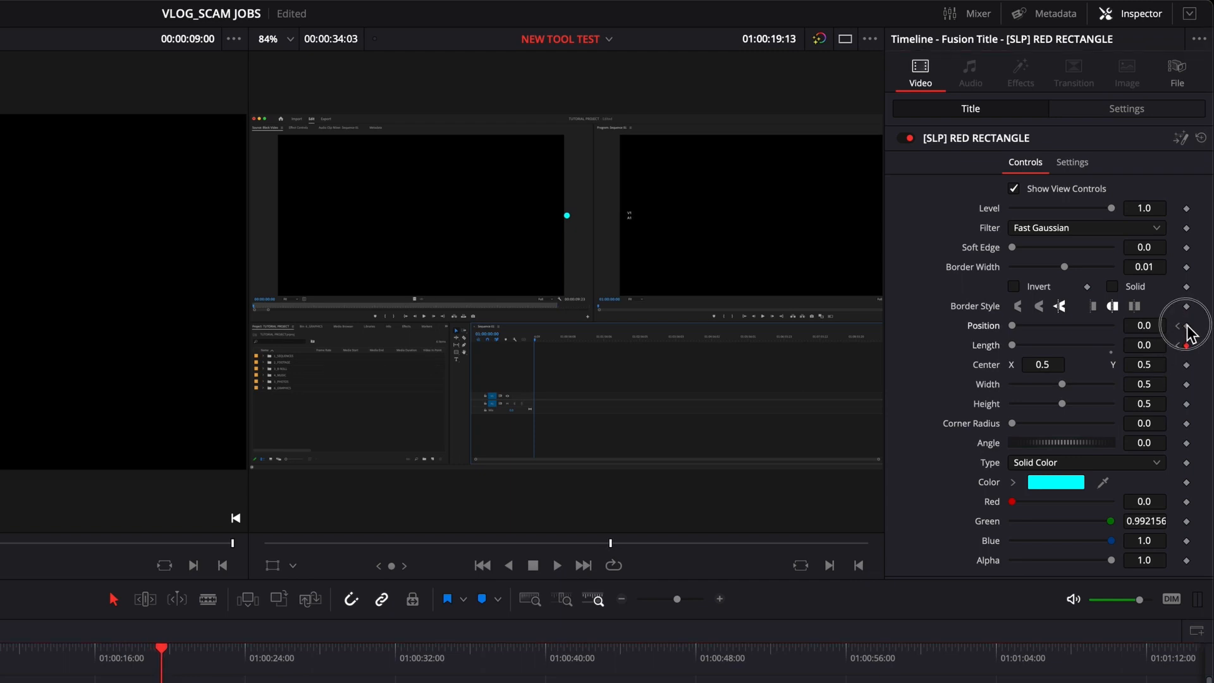
pyautogui.moveTo(1014, 346); pyautogui.dragTo(1121, 349)
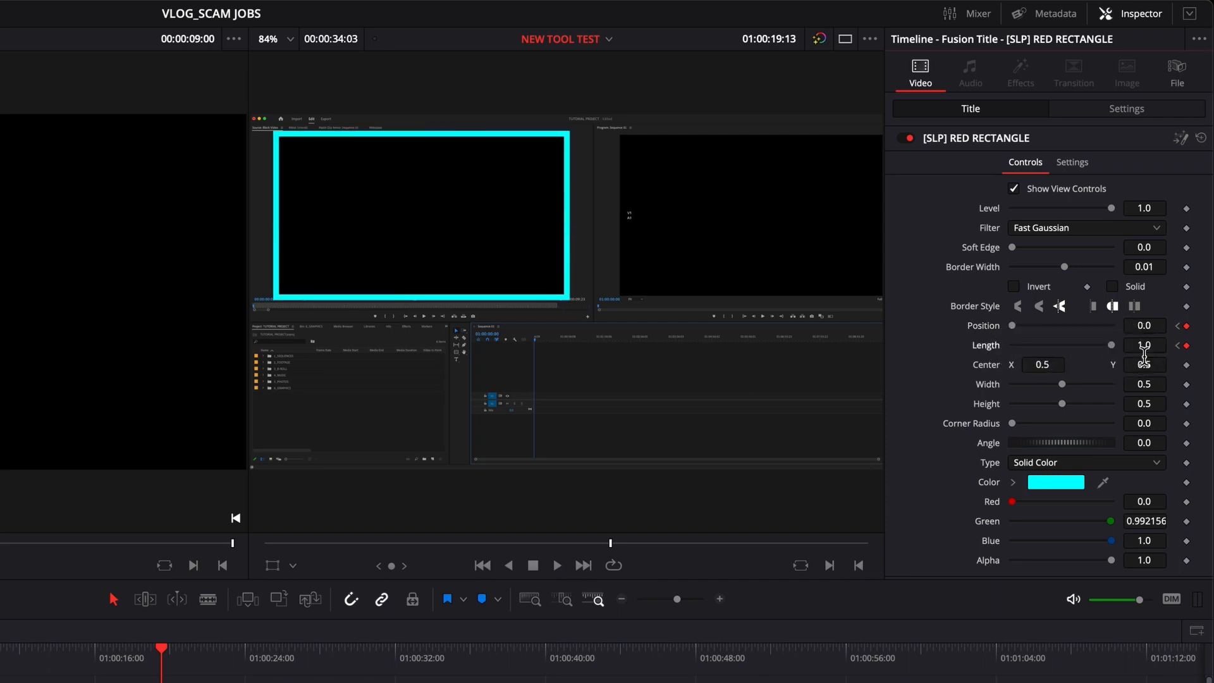
pyautogui.moveTo(161, 650); pyautogui.dragTo(153, 651)
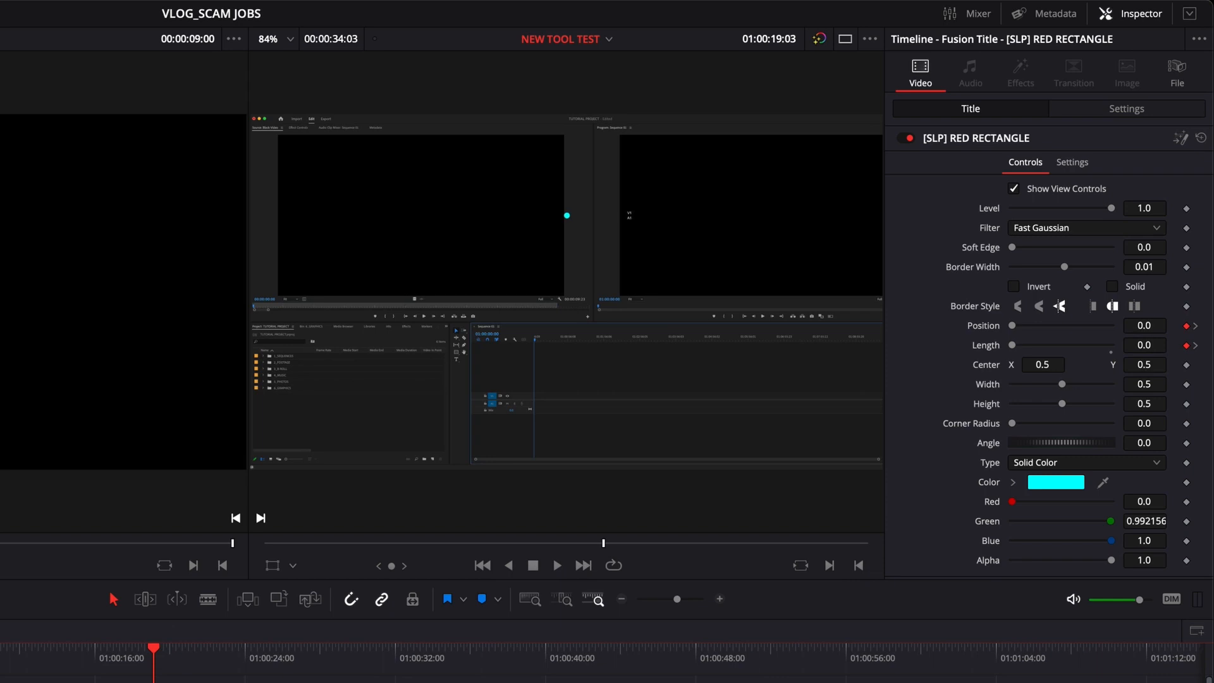
pyautogui.press('space')
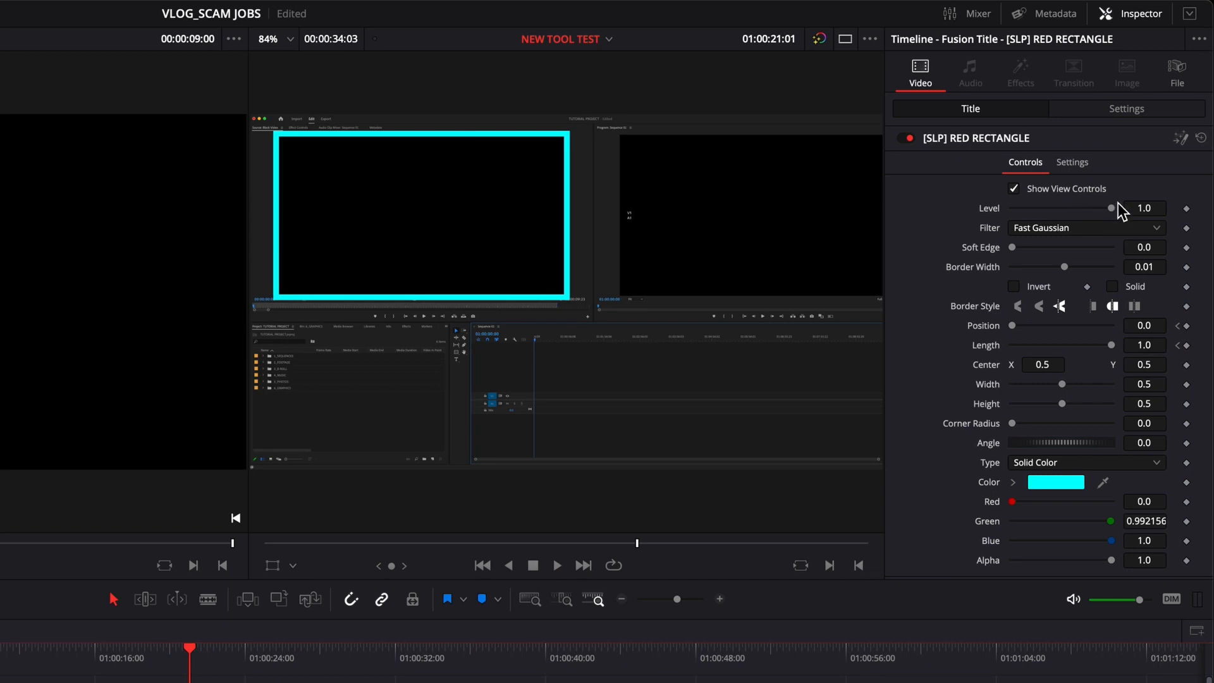
# - Give the rectangle a soft edge of 0.011 and play back the animation from 01:00:19:03
pyautogui.click(1013, 249)
pyautogui.moveTo(1013, 250); pyautogui.dragTo(1017, 248)
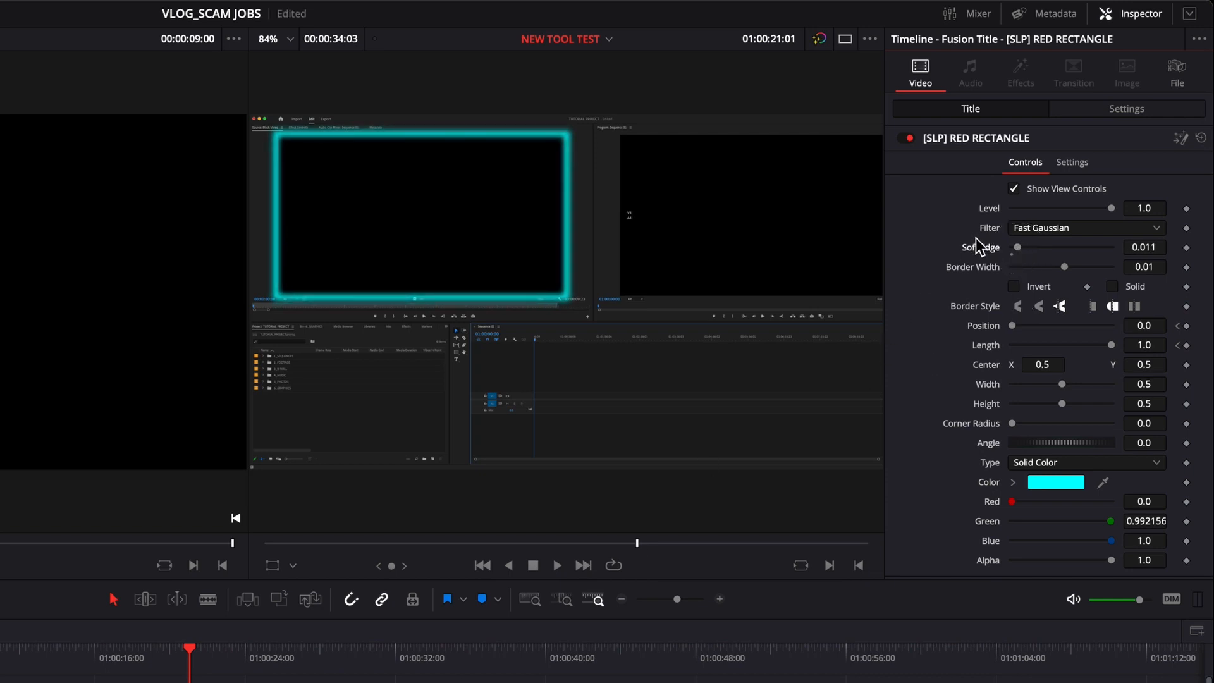
pyautogui.click(154, 662)
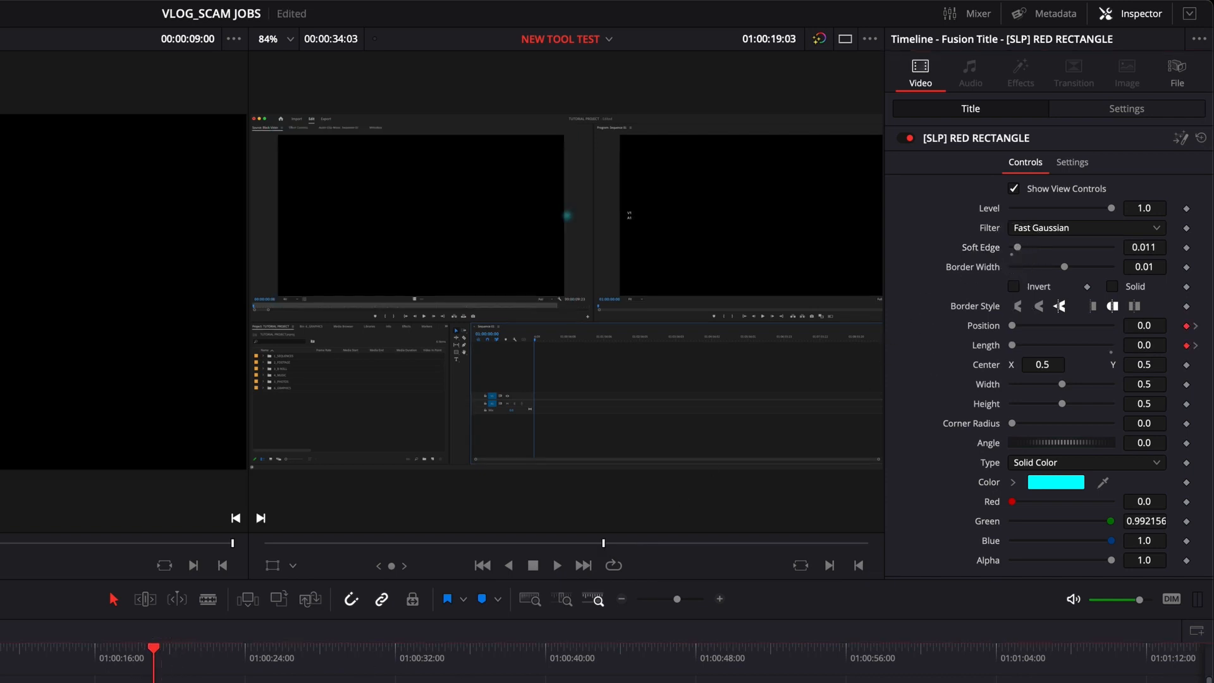
pyautogui.press('space')
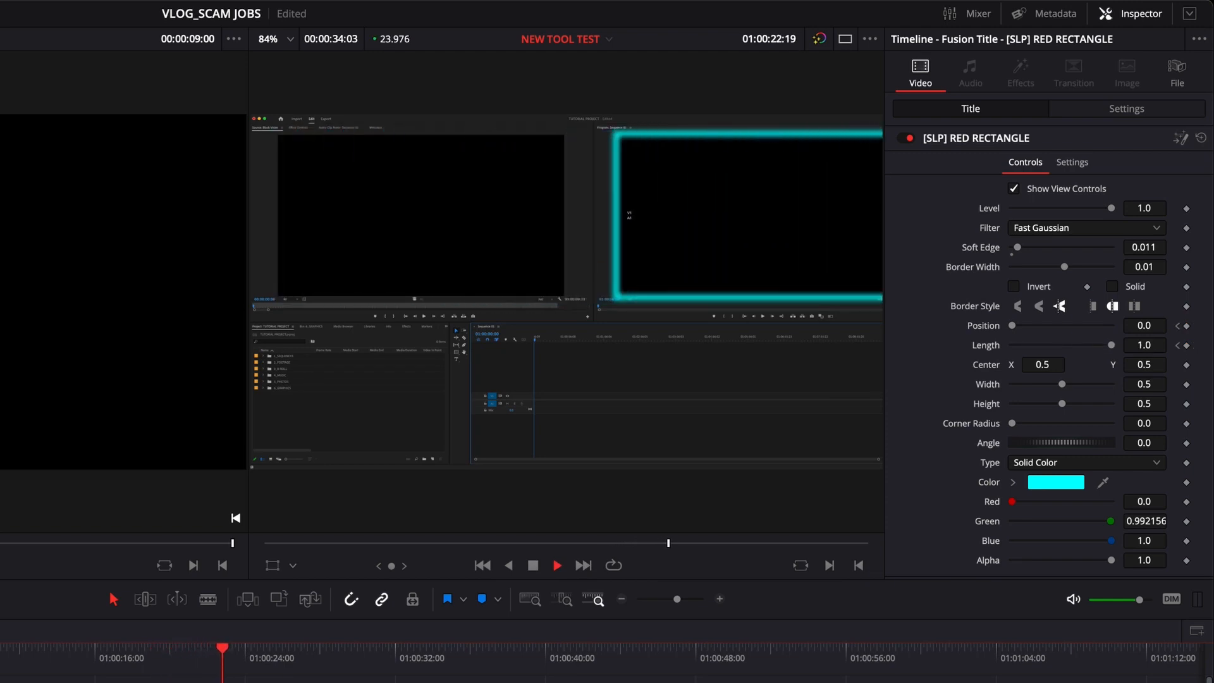
pyautogui.press('space')
# - Show the title controls of the [SLP] RED SQUARE clip at 01:00:26:16
pyautogui.click(181, 669)
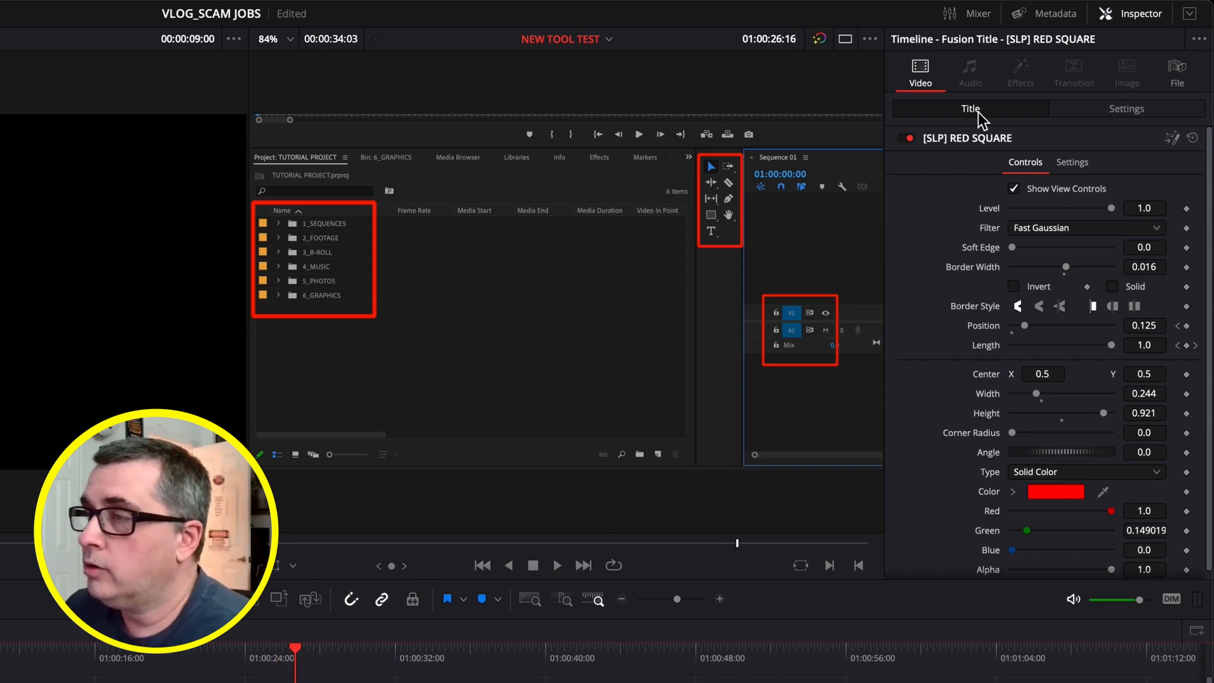
pyautogui.click(977, 111)
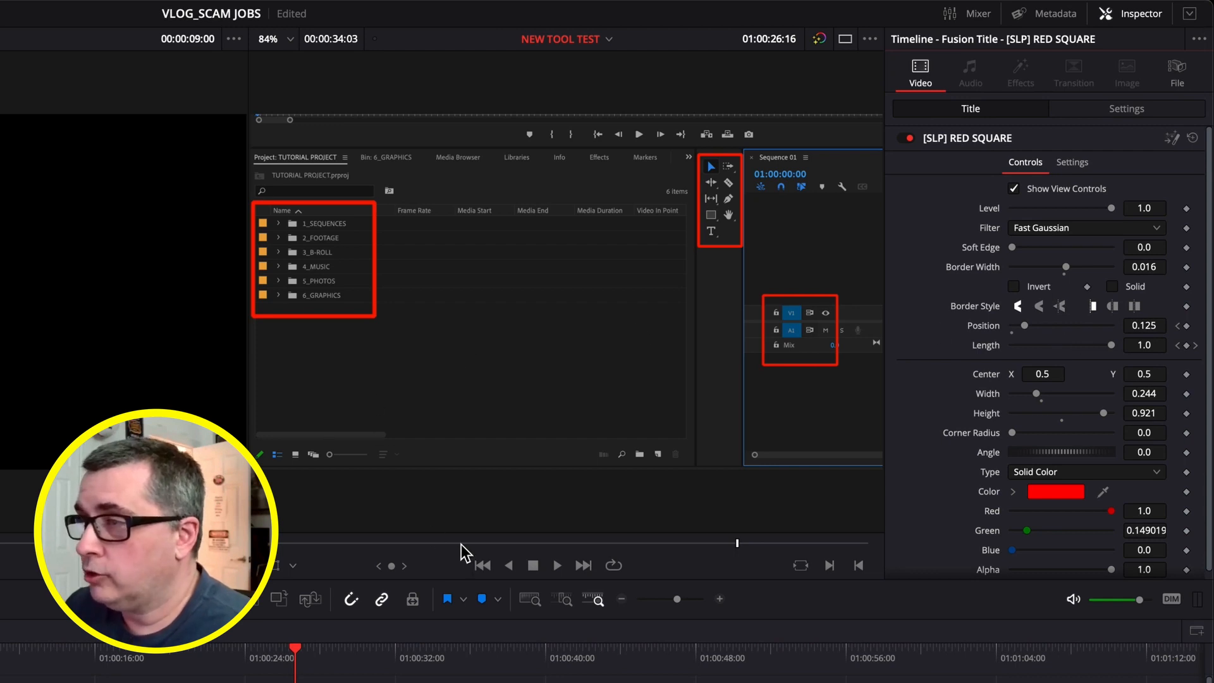
# - Set the zoom of the red square around the tool icons to 0.130 and its position to X 438, Y 347
pyautogui.click(1070, 129)
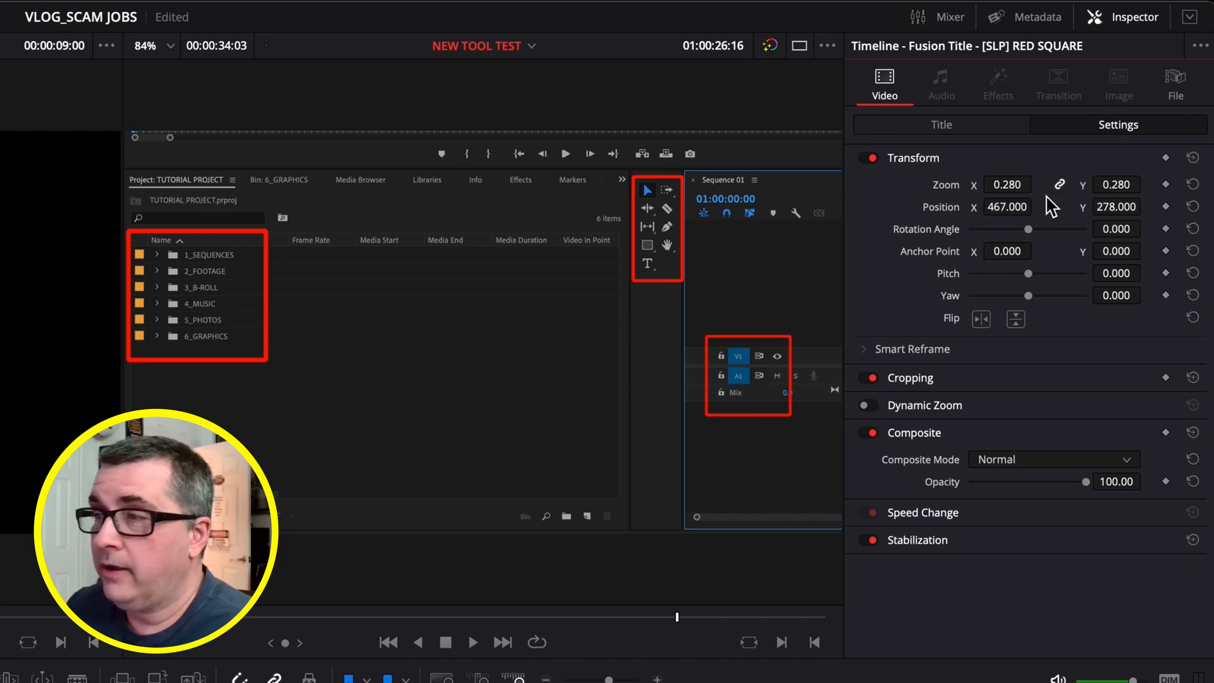
pyautogui.moveTo(1005, 184)
pyautogui.mouseDown()
pyautogui.moveTo(1016, 190)
pyautogui.moveTo(1008, 194)
pyautogui.mouseUp()
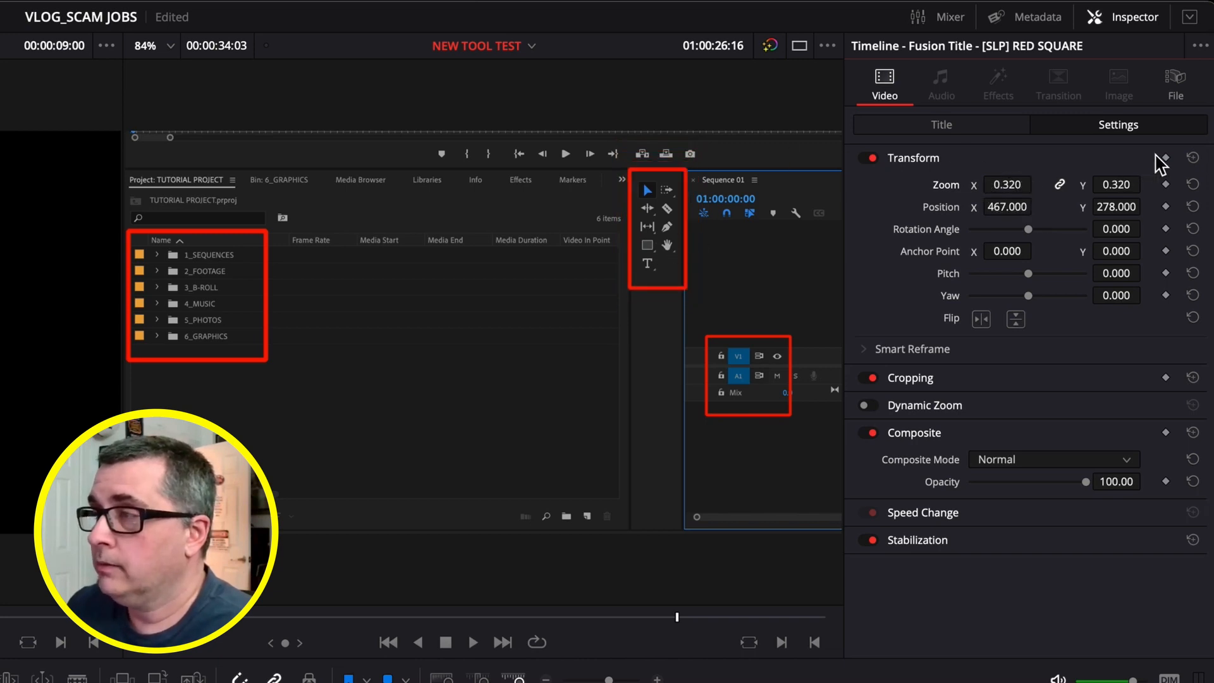
pyautogui.moveTo(1003, 195)
pyautogui.mouseDown()
pyautogui.moveTo(1025, 188)
pyautogui.moveTo(989, 186)
pyautogui.moveTo(1011, 188)
pyautogui.moveTo(1004, 207)
pyautogui.moveTo(978, 214)
pyautogui.moveTo(989, 209)
pyautogui.mouseUp()
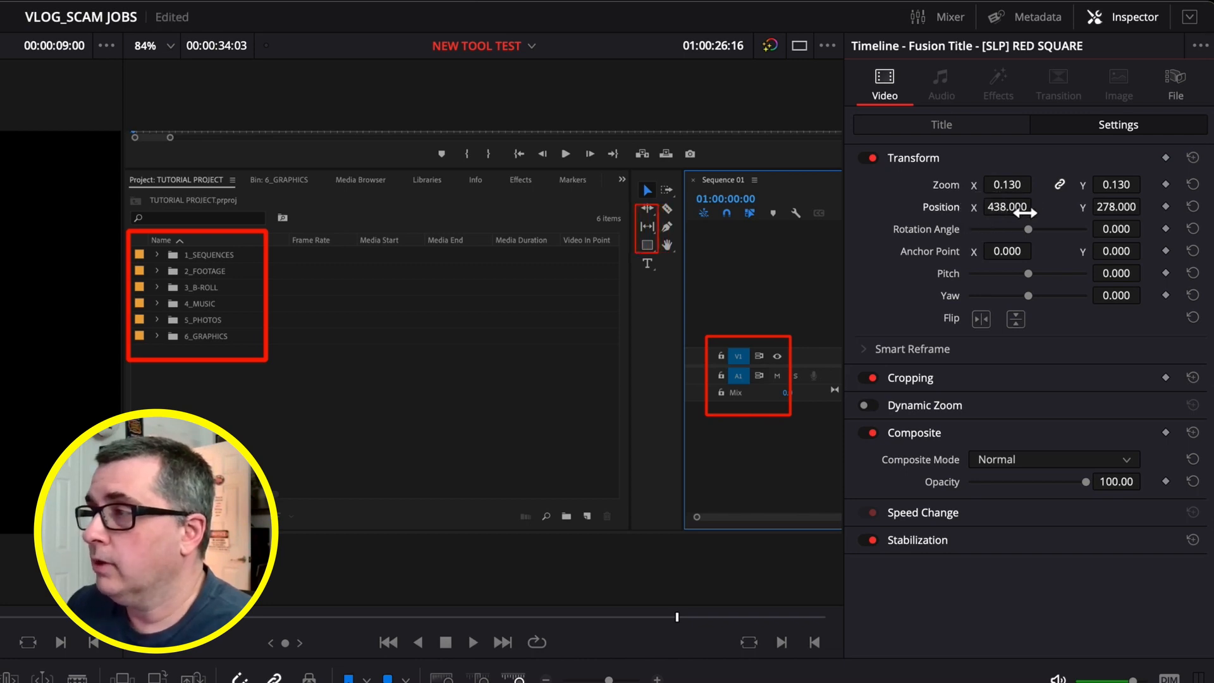
pyautogui.moveTo(1103, 208); pyautogui.dragTo(1168, 215)
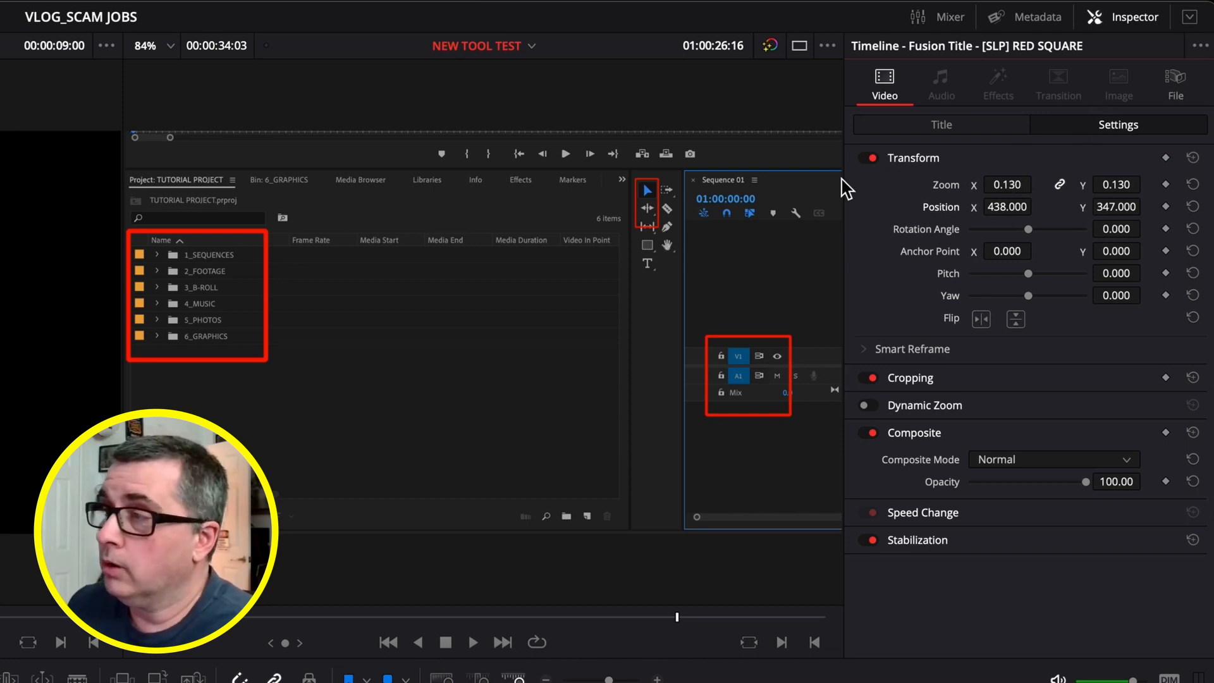
# - Set the small square's Border Width to 0.032 and try its Soft Edge and Length, ending at 0.0 and 1.0
pyautogui.click(918, 126)
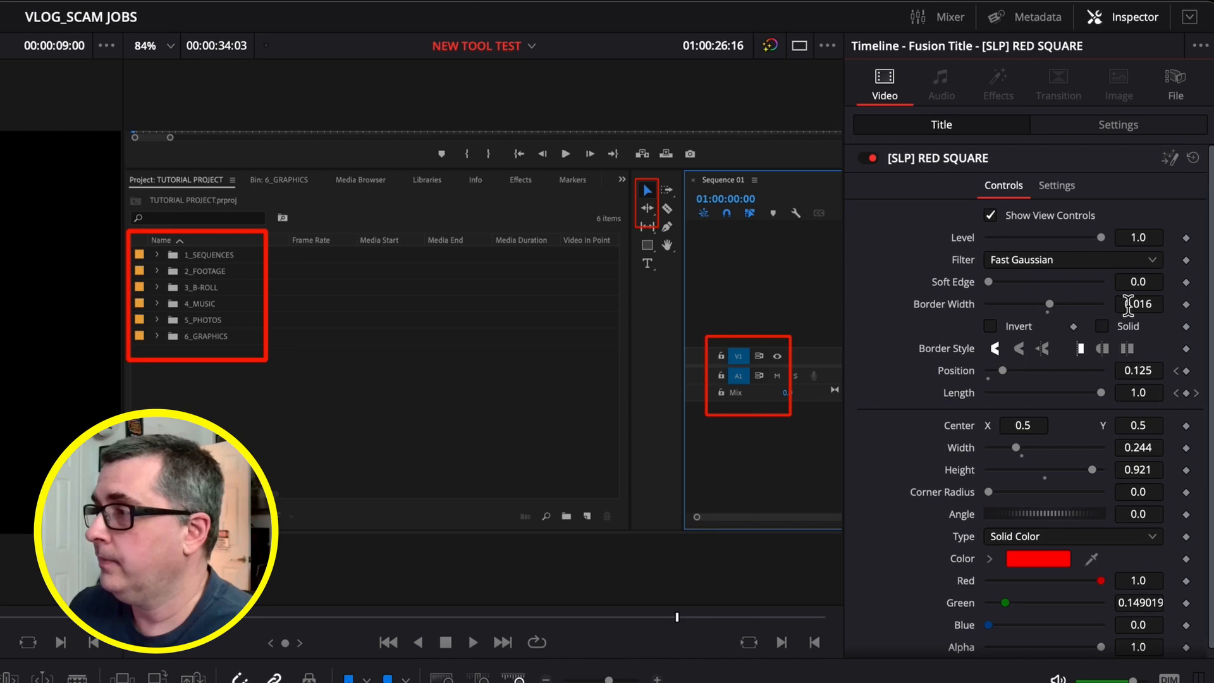
pyautogui.moveTo(1053, 308); pyautogui.dragTo(1059, 311)
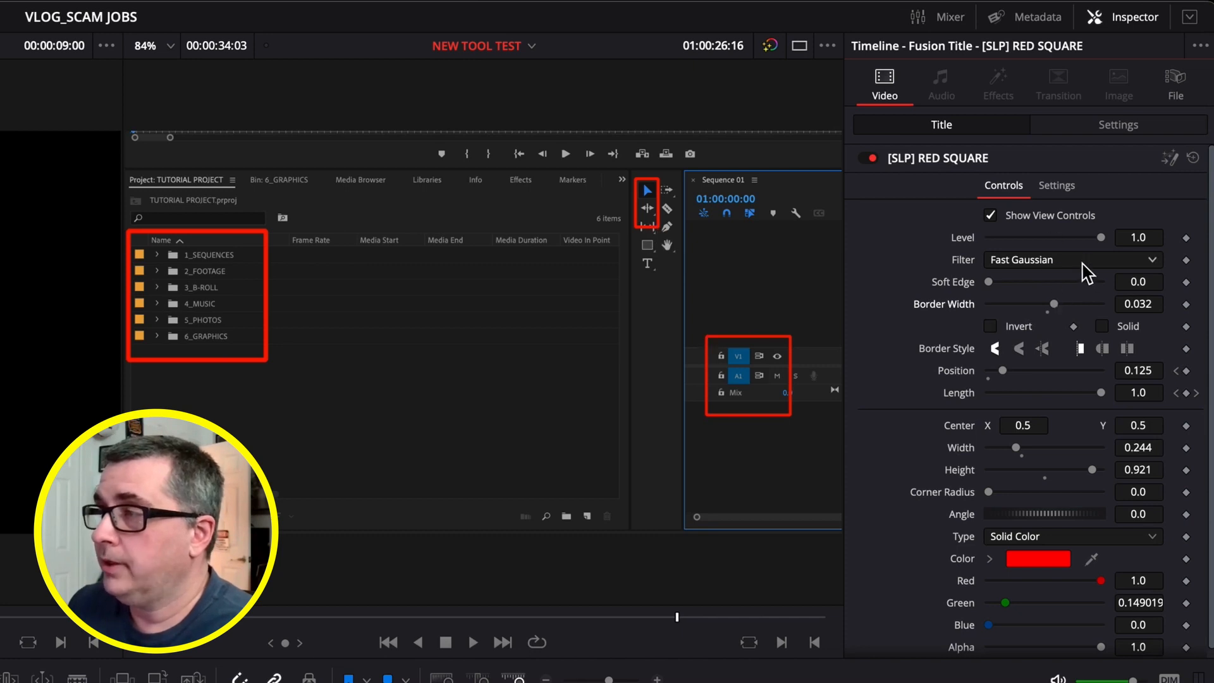
pyautogui.moveTo(989, 282); pyautogui.dragTo(955, 285)
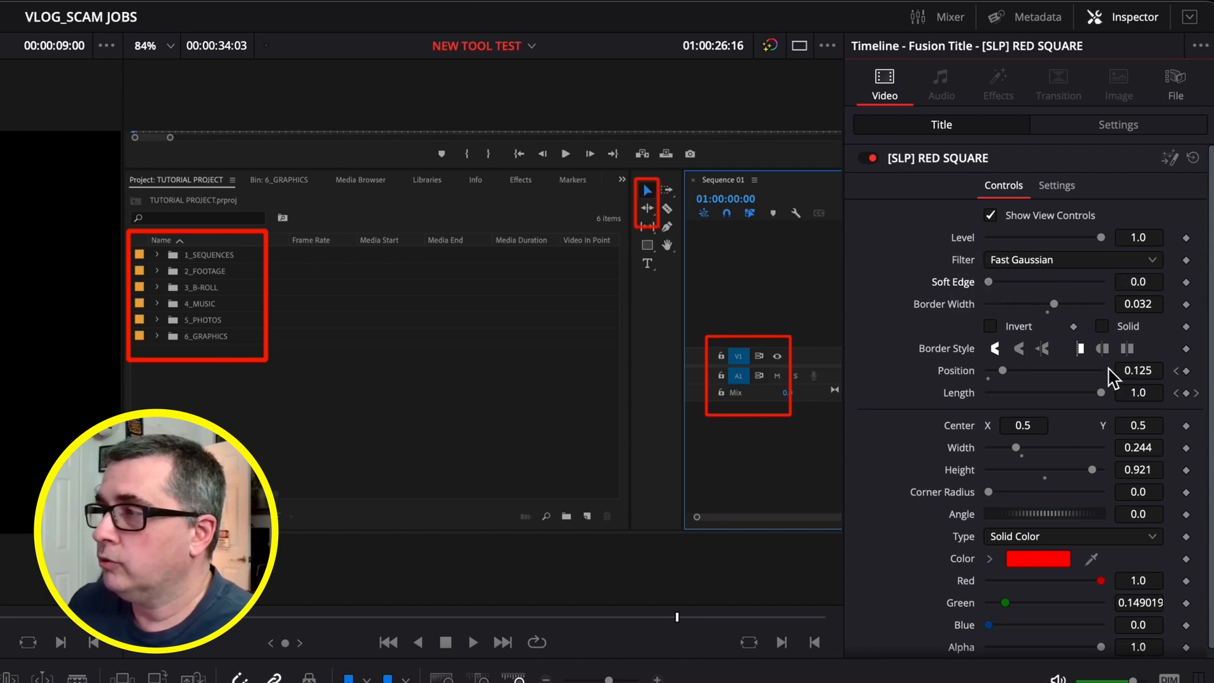
pyautogui.moveTo(1100, 393); pyautogui.dragTo(1149, 396)
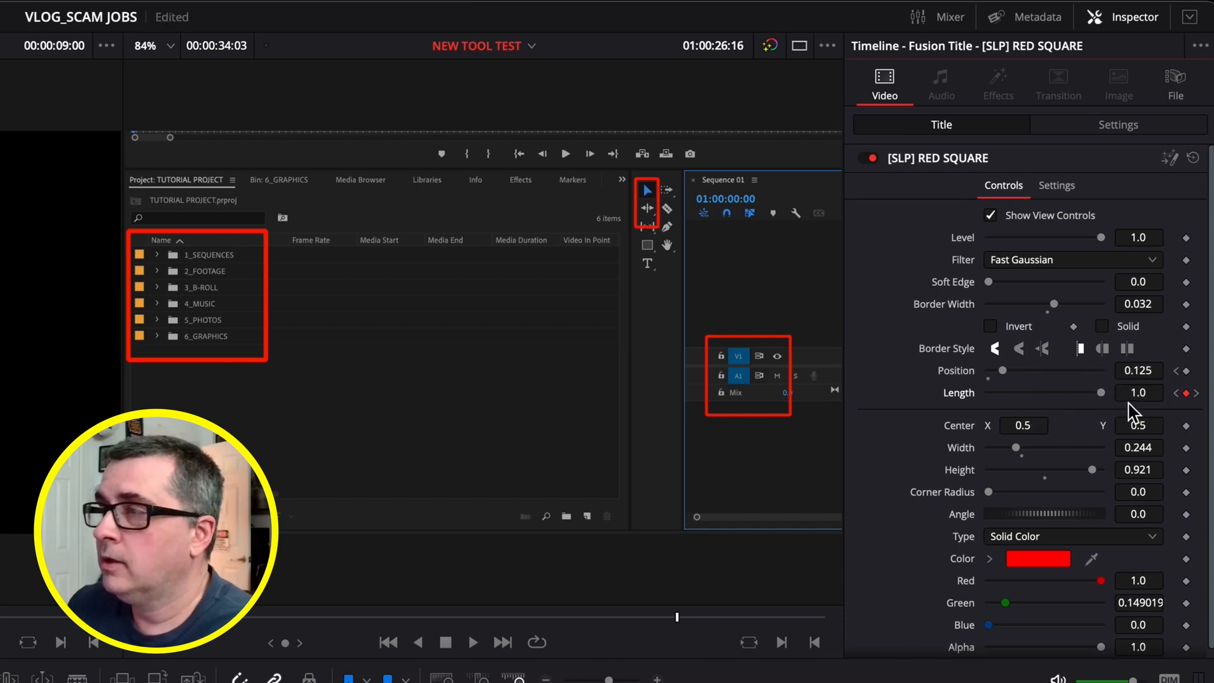
# - Change the color of the square around the tool icons to Yellow from the Apple palette
pyautogui.click(990, 559)
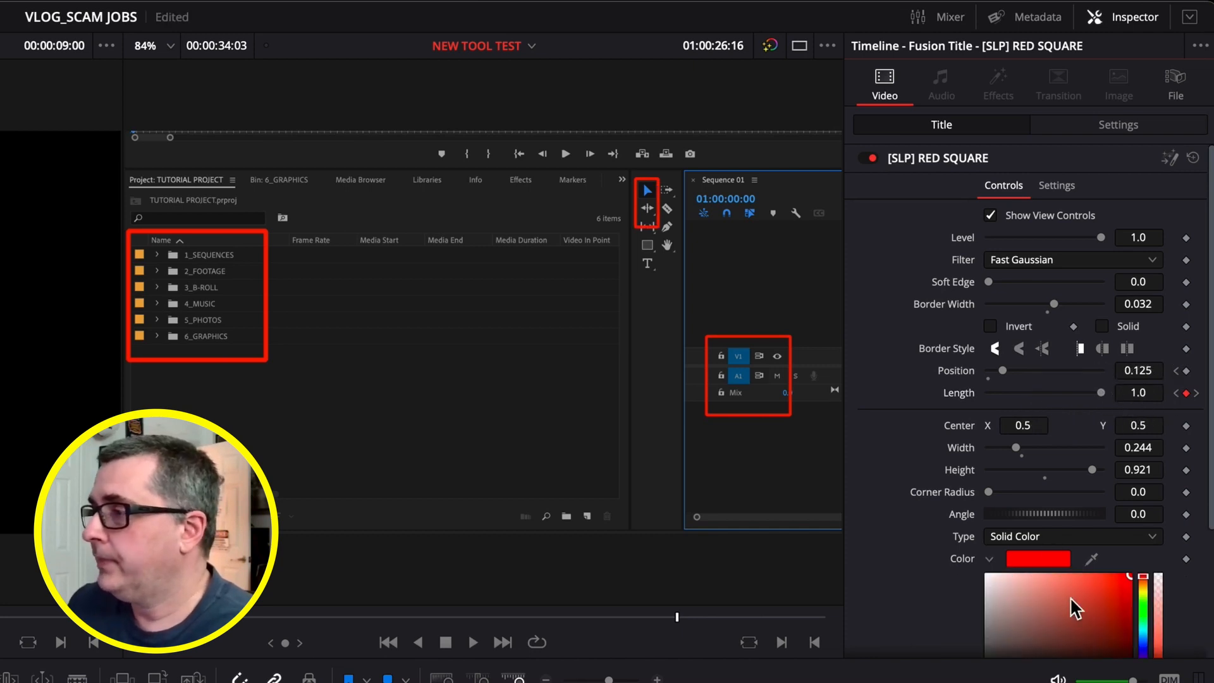
pyautogui.click(1026, 563)
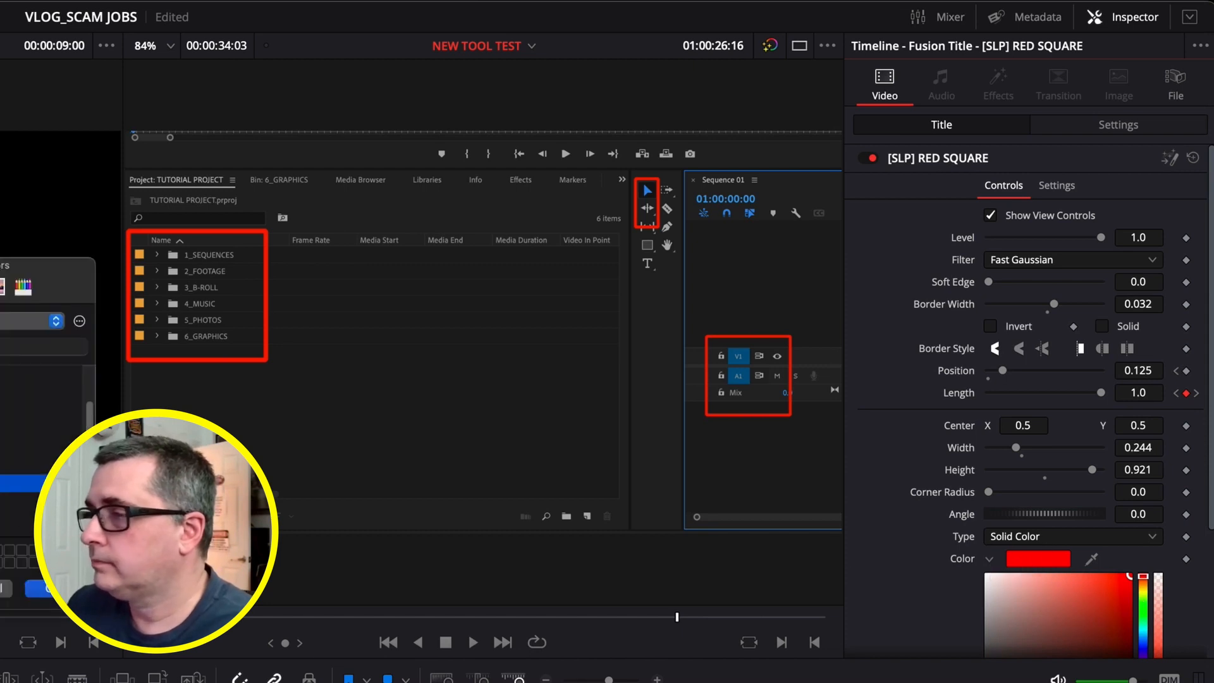
pyautogui.click(19, 500)
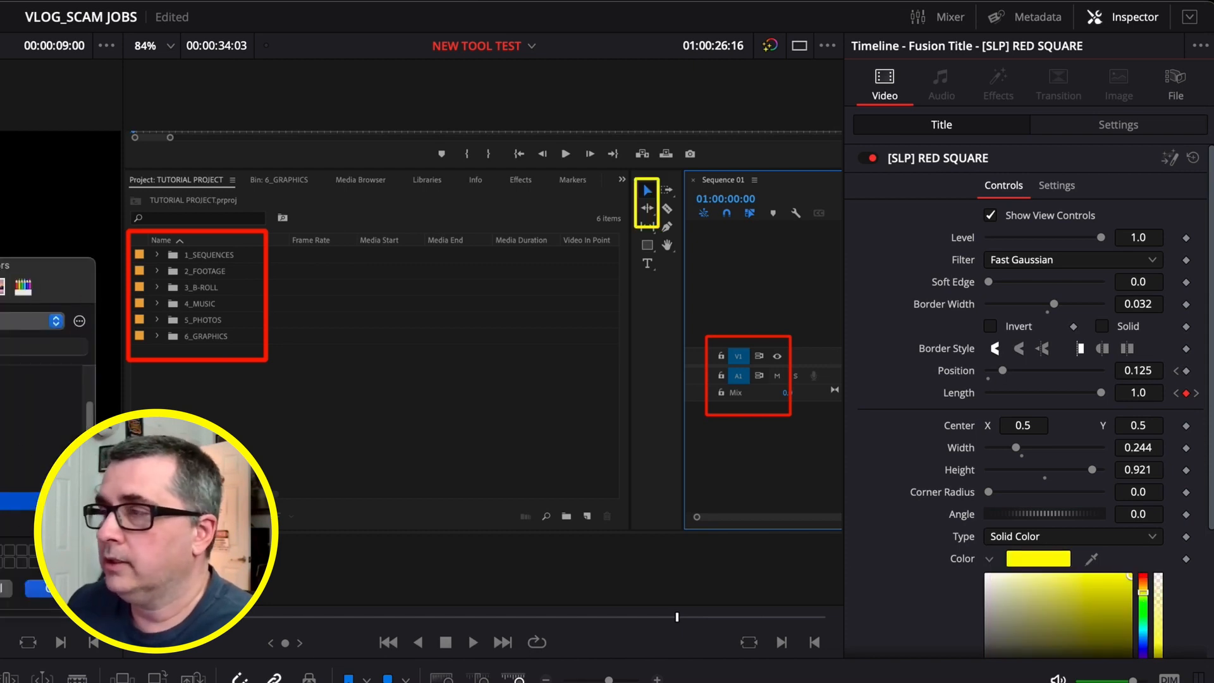
pyautogui.click(49, 591)
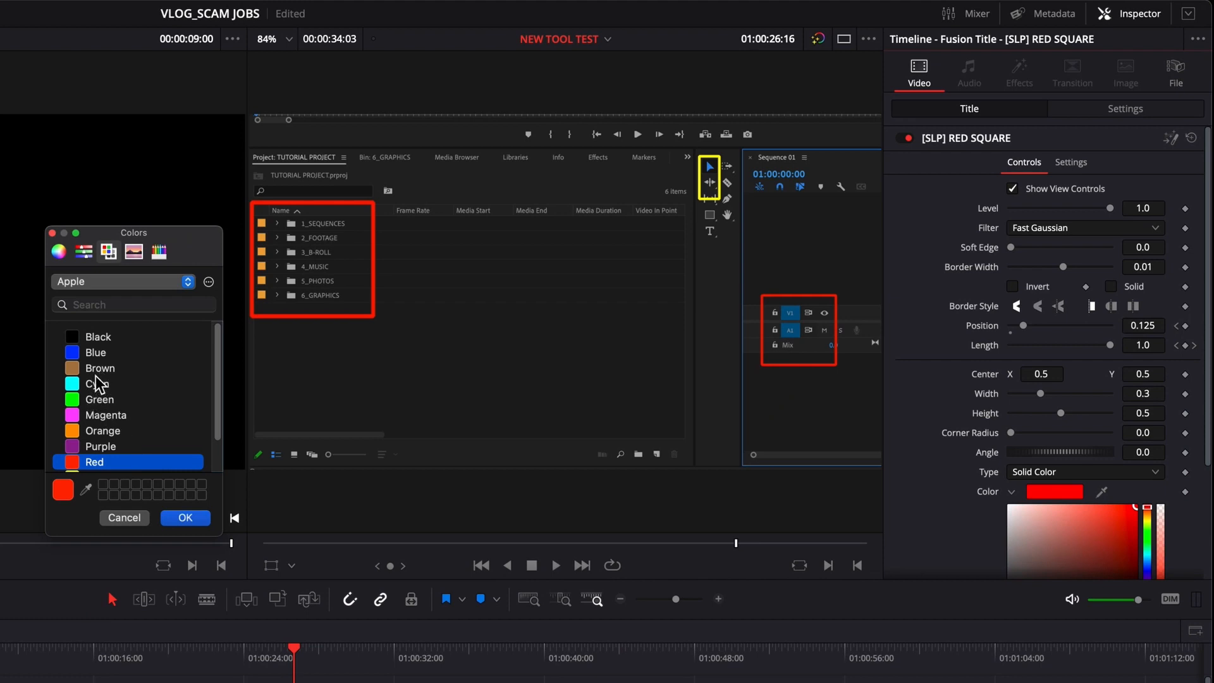
# - Color the square around the track headers Blue from the Apple palette and try its Length, ending at 1.0
pyautogui.click(90, 350)
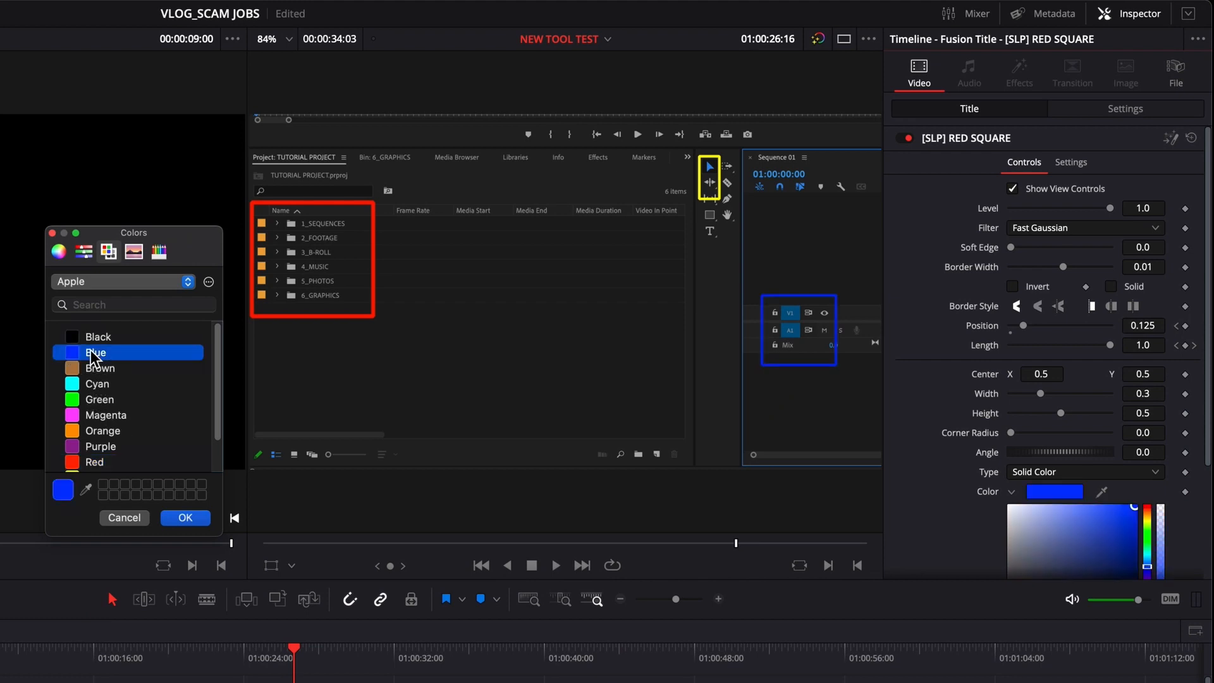
pyautogui.click(185, 517)
pyautogui.moveTo(1109, 351); pyautogui.dragTo(1158, 352)
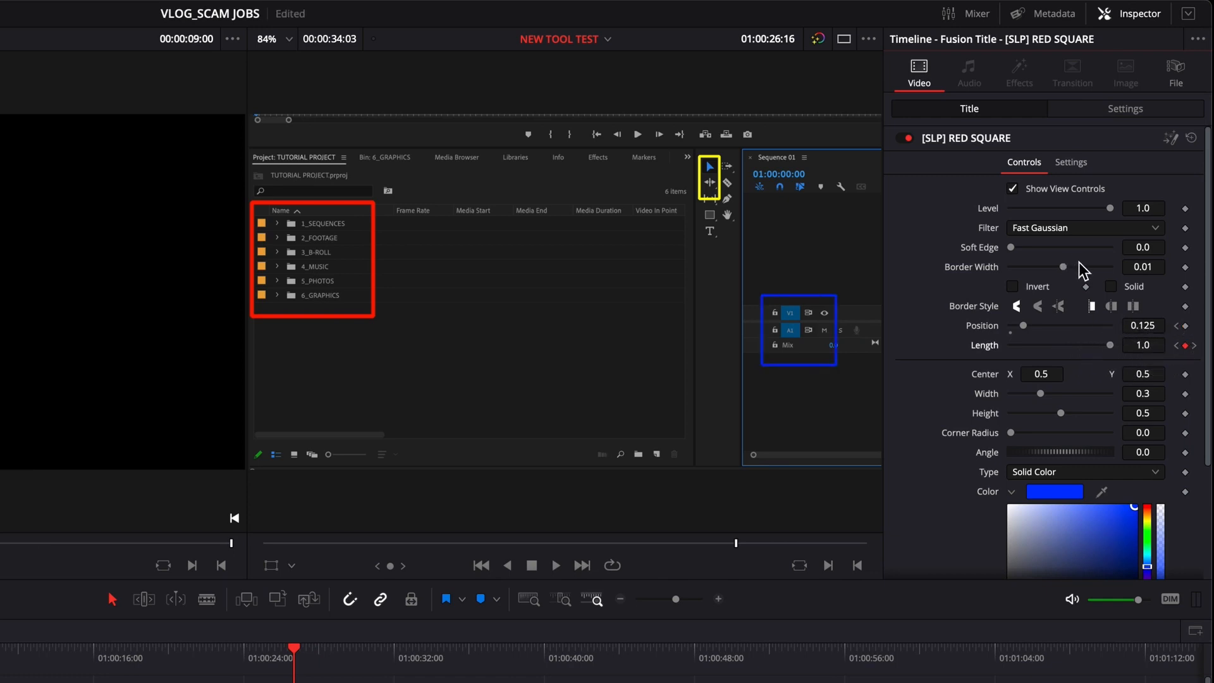
# - Set the blue square's Border Width to 0.022 and its Corner Radius to 0.291
pyautogui.moveTo(1010, 247); pyautogui.dragTo(1068, 273)
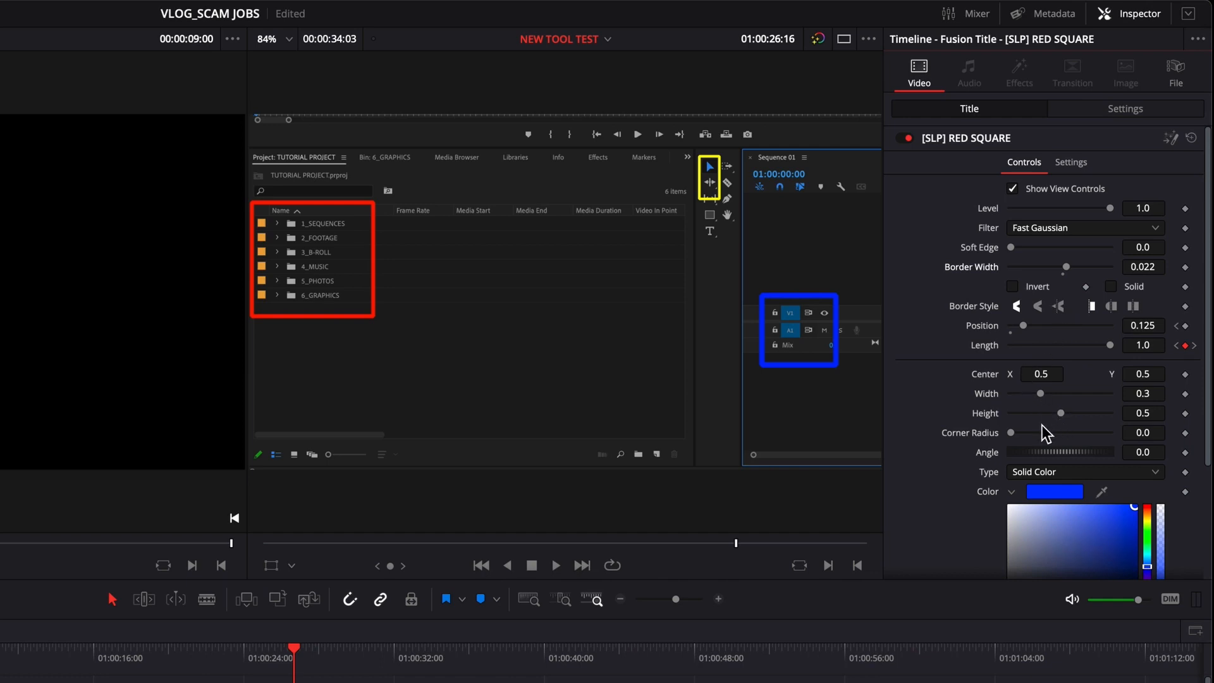
pyautogui.scroll(-1, 976, 409)
pyautogui.moveTo(1010, 387); pyautogui.dragTo(1040, 387)
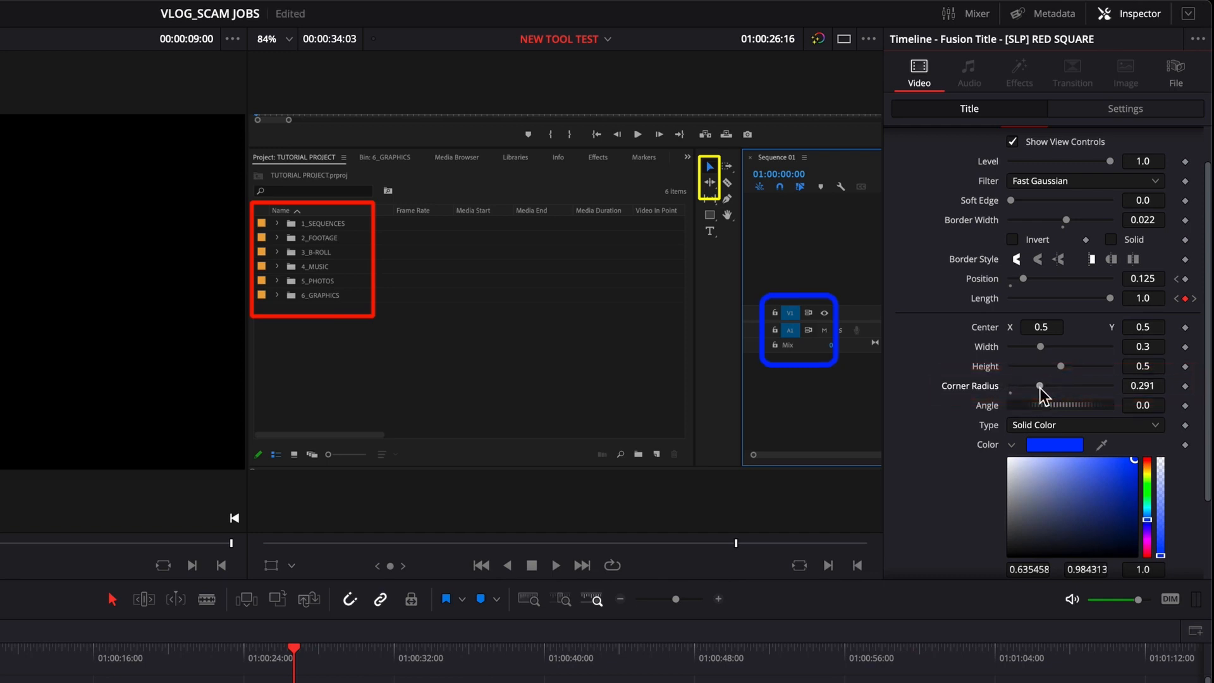
# - Reset the blue square's Corner Radius, round its corners again, and adjust its Soft Edge slightly
pyautogui.doubleClick(979, 388)
pyautogui.click(1018, 387)
pyautogui.moveTo(1019, 388); pyautogui.dragTo(1039, 389)
pyautogui.moveTo(1019, 203); pyautogui.dragTo(1020, 205)
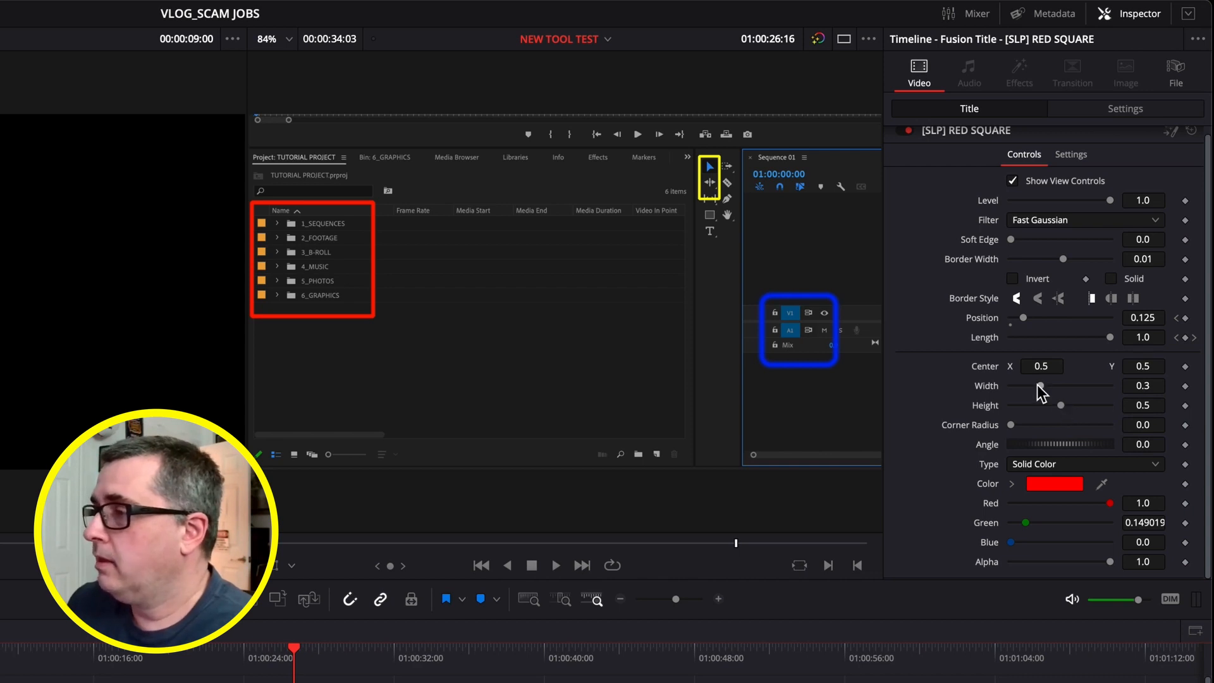
# - Narrow the red rectangle around the folder list to a Width of 0.283 and set its position X to -784
pyautogui.moveTo(1044, 387); pyautogui.dragTo(1042, 385)
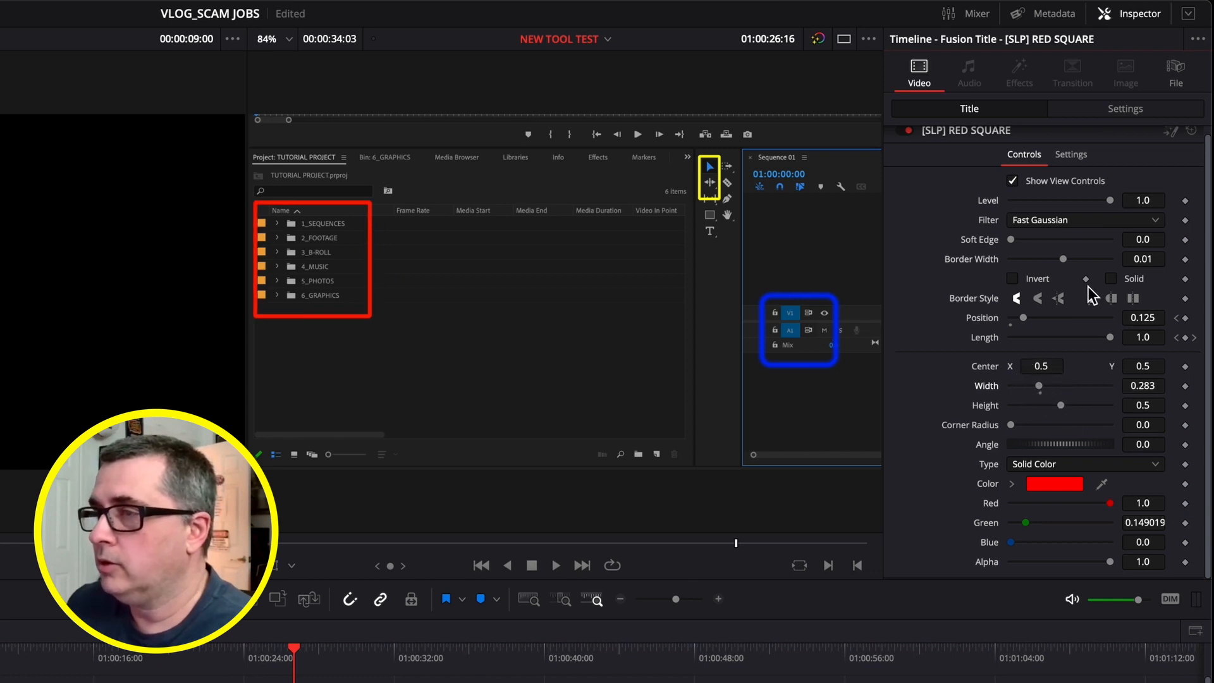
pyautogui.click(1104, 110)
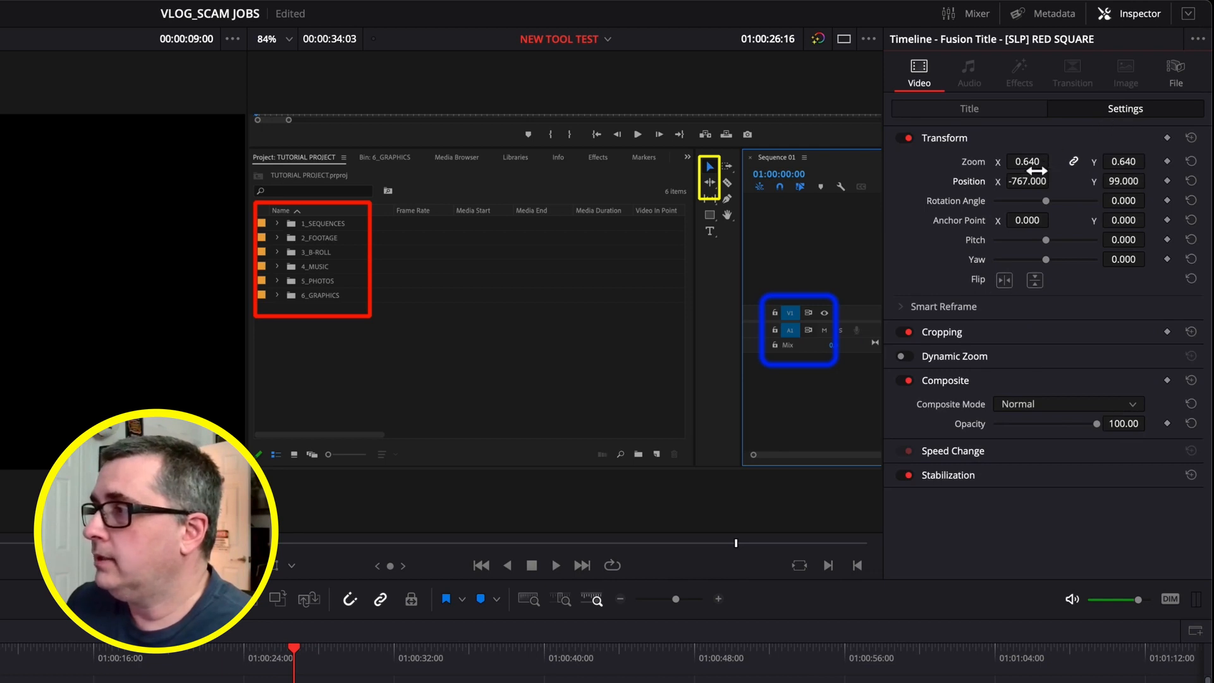
pyautogui.moveTo(1022, 184); pyautogui.dragTo(1014, 185)
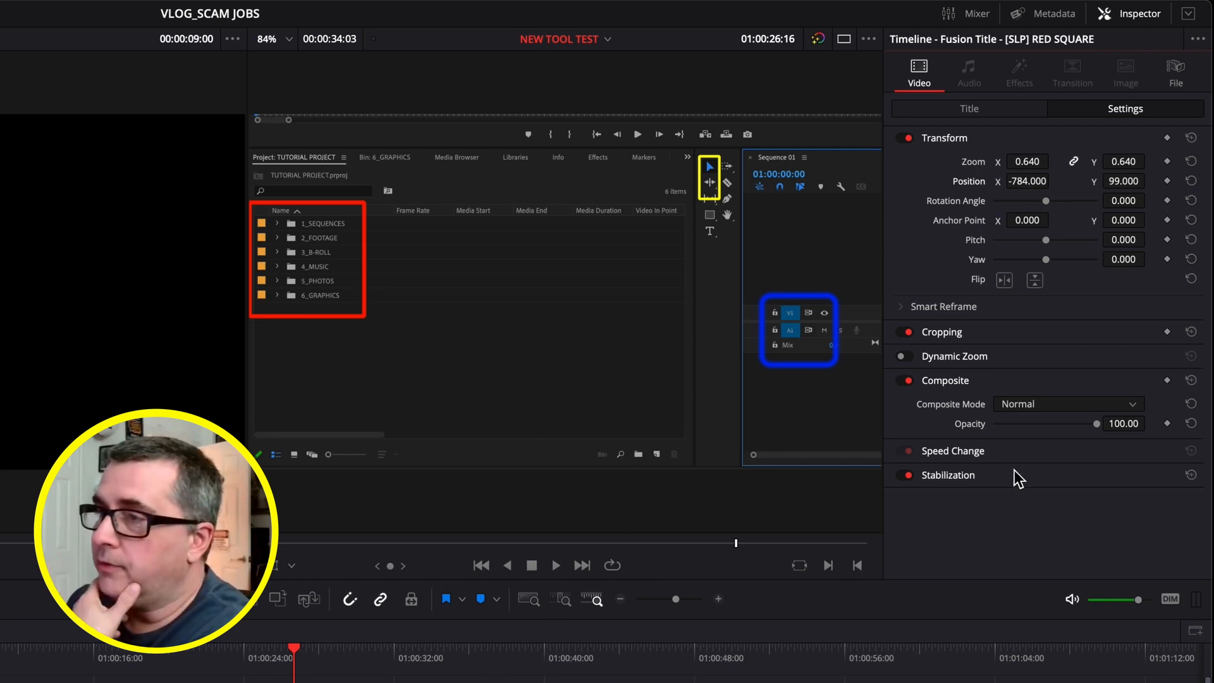
# - Color the folder list rectangle Green from the Apple palette and darken it to a green value of 144
pyautogui.click(977, 110)
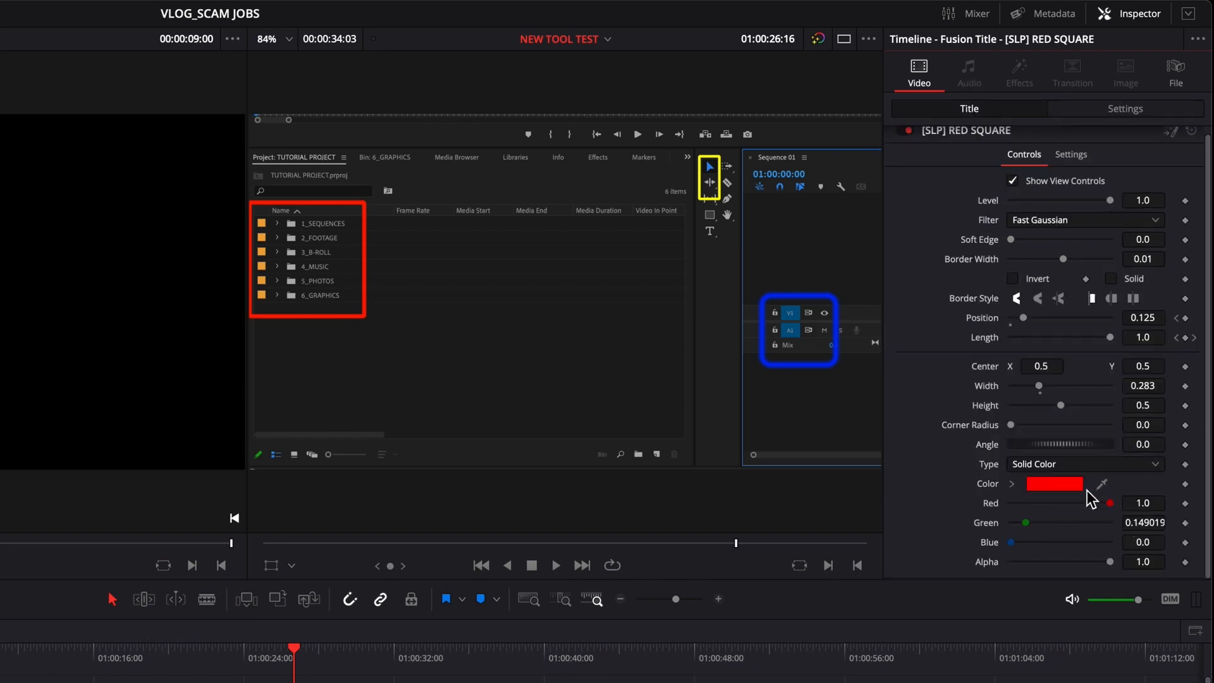
pyautogui.click(1053, 485)
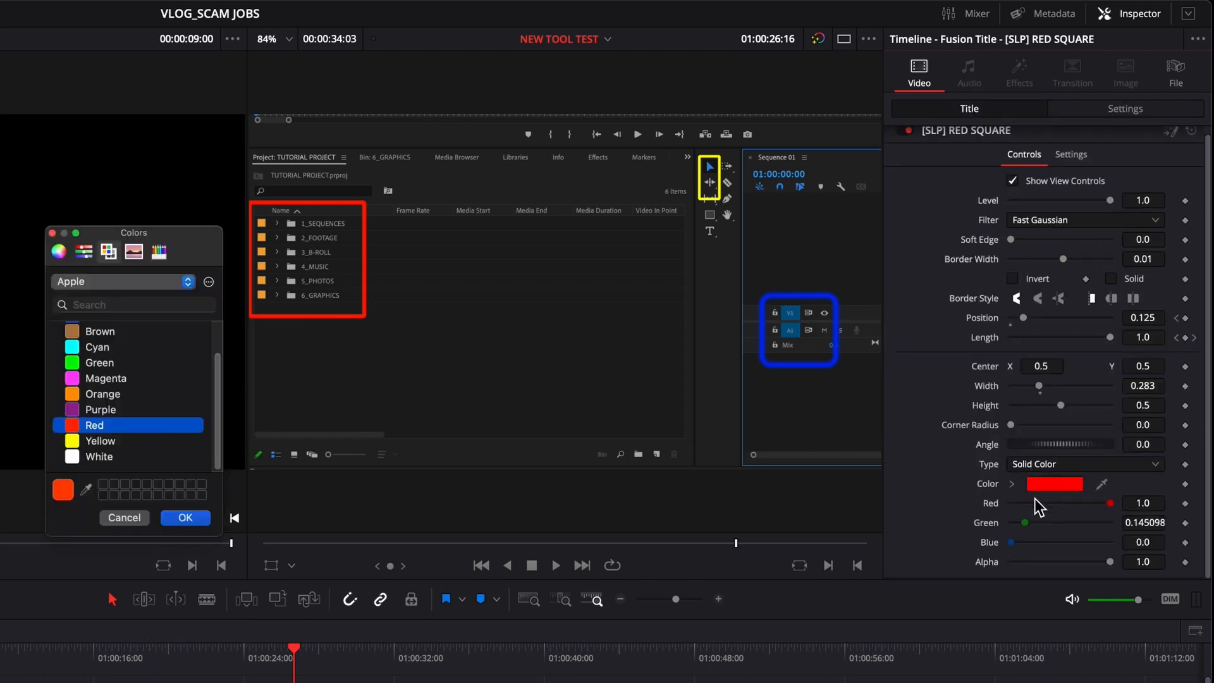
pyautogui.click(108, 362)
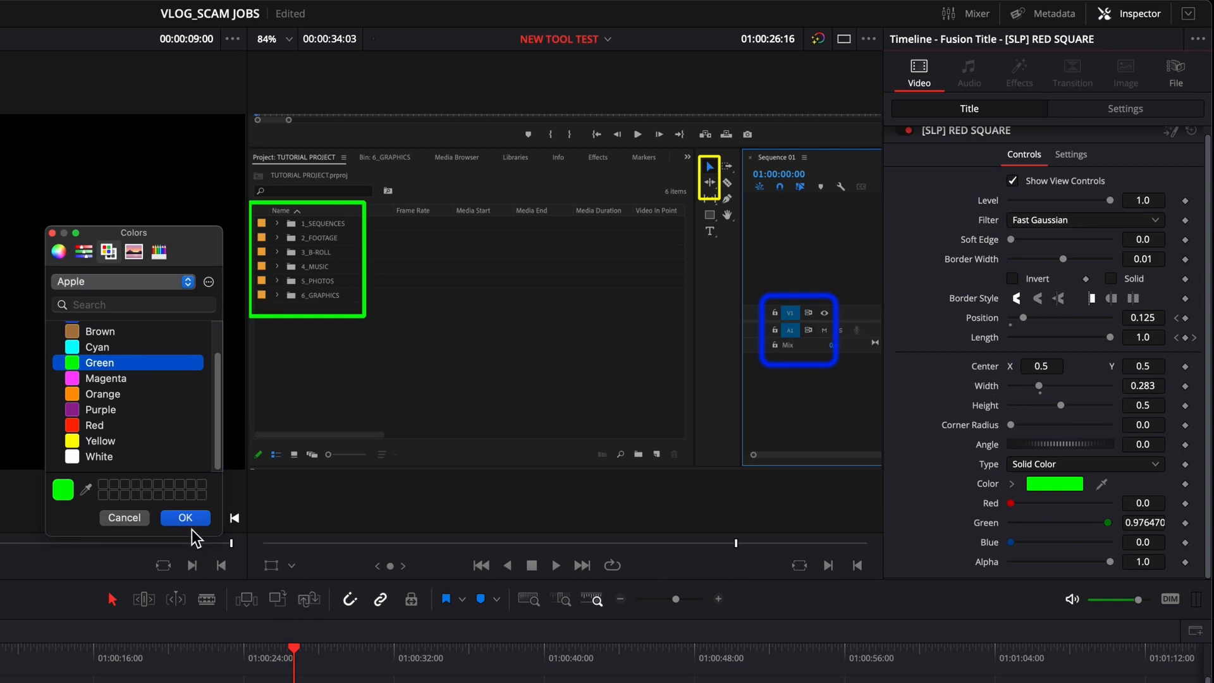
pyautogui.click(84, 251)
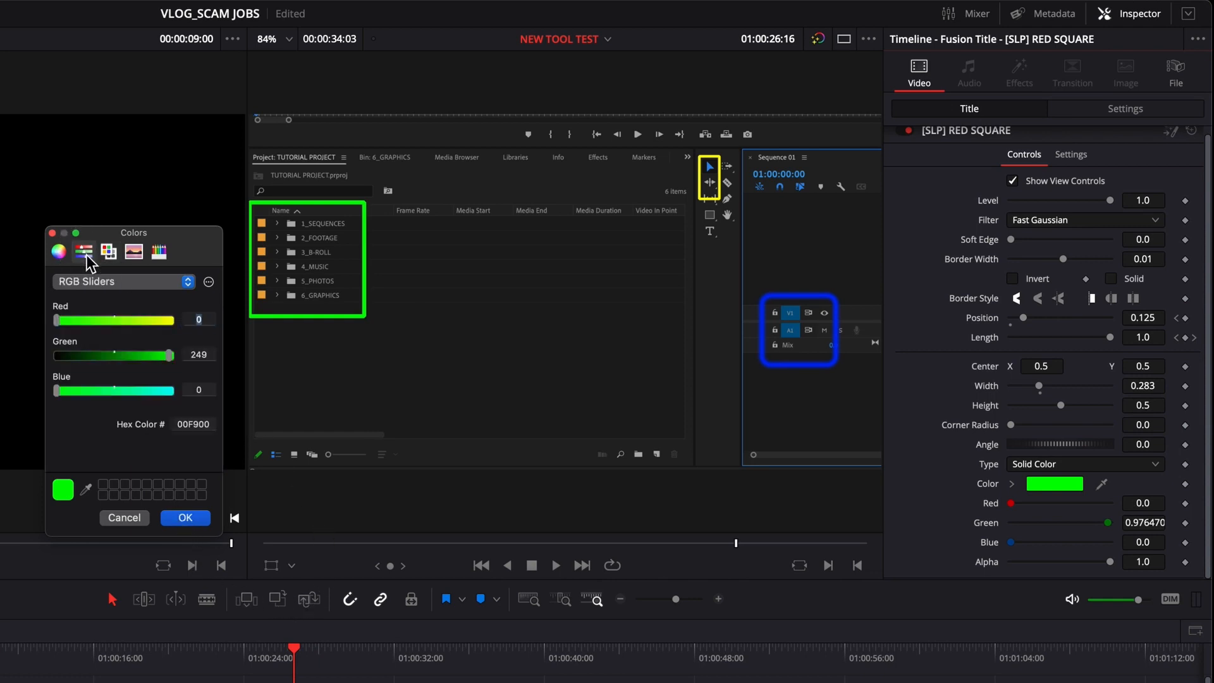
pyautogui.moveTo(171, 356); pyautogui.dragTo(122, 367)
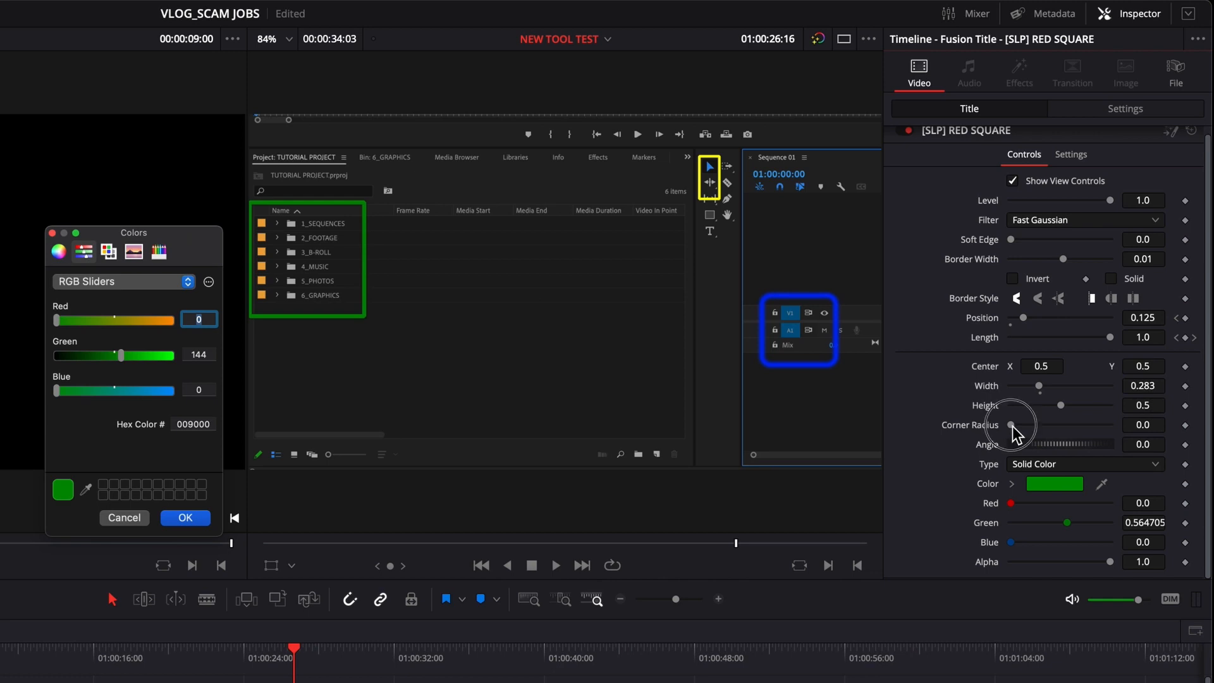
pyautogui.click(211, 519)
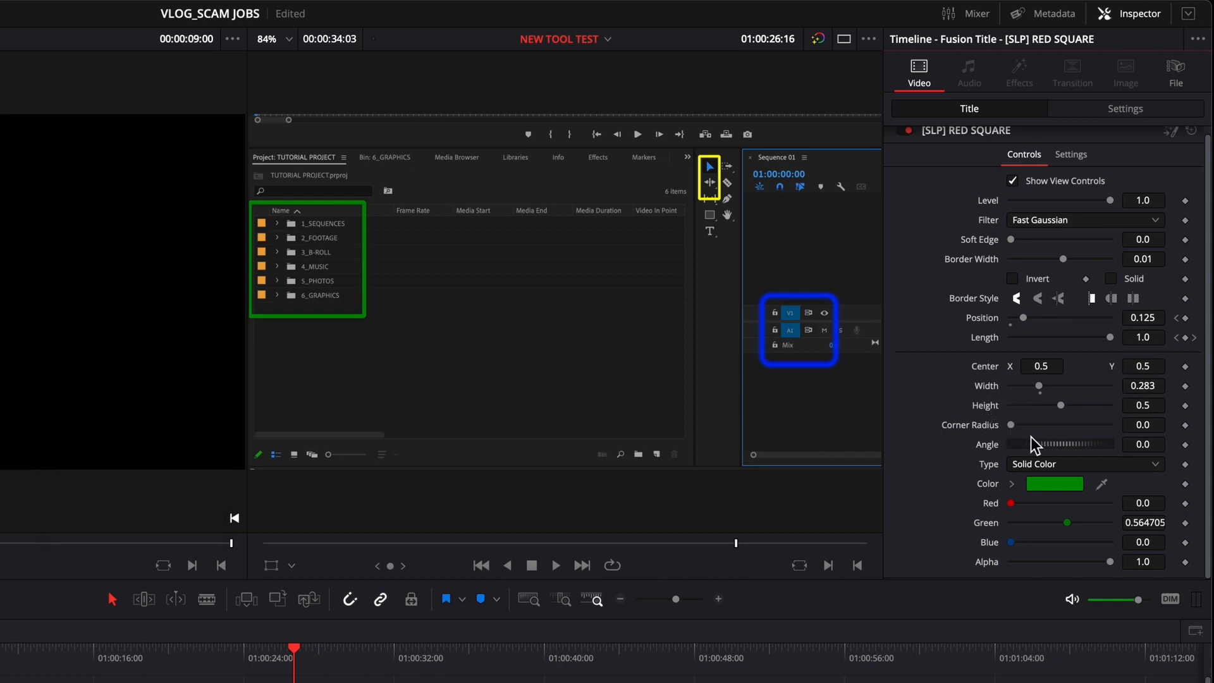
# - Set the green rectangle's Corner Radius to 0.126 and Height to 0.449, and reposition it to X -779, Y 114
pyautogui.moveTo(1012, 426); pyautogui.dragTo(1022, 425)
pyautogui.moveTo(1061, 408); pyautogui.dragTo(1059, 407)
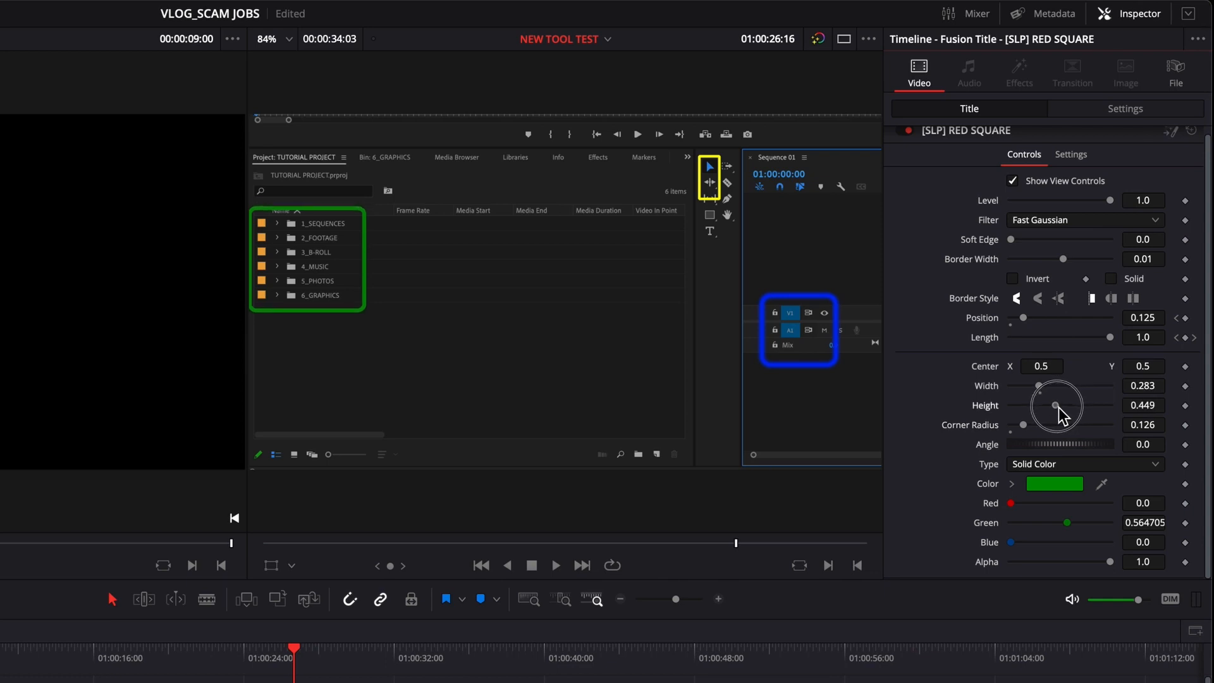
pyautogui.click(1091, 111)
pyautogui.moveTo(1030, 183); pyautogui.dragTo(1033, 188)
pyautogui.moveTo(1124, 182); pyautogui.dragTo(1132, 181)
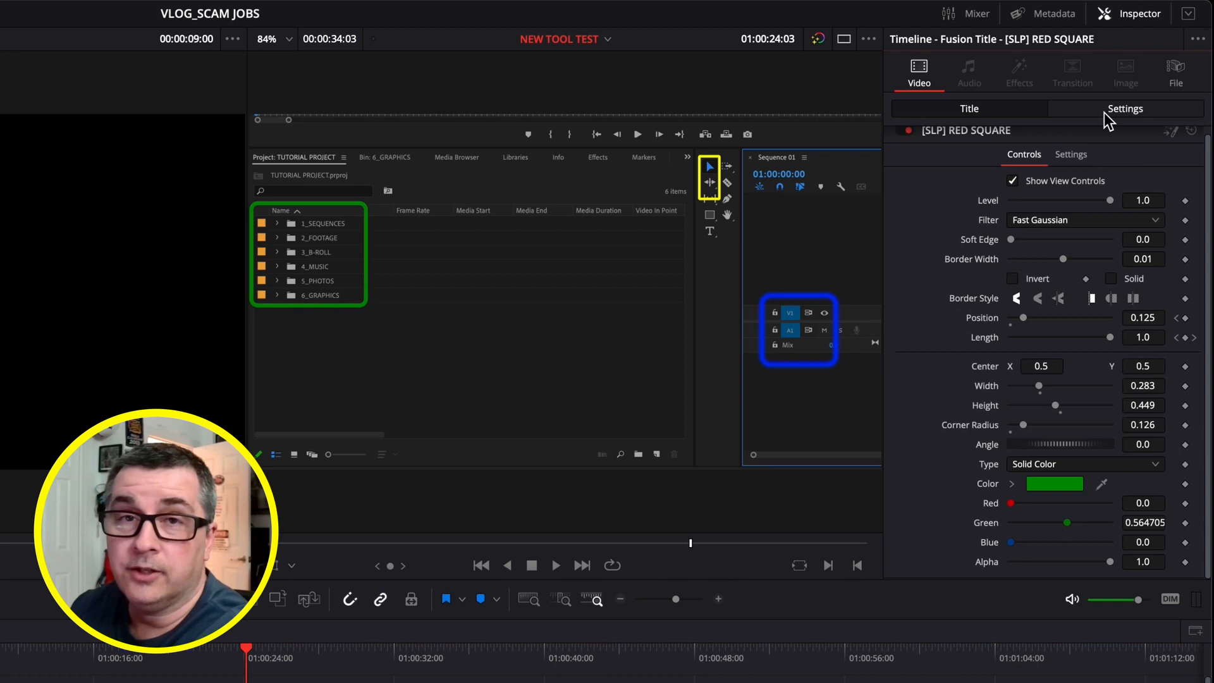
# - Set the green rectangle's opacity to 0.00 at 01:00:24:03 and add an opacity keyframe there
pyautogui.click(1105, 113)
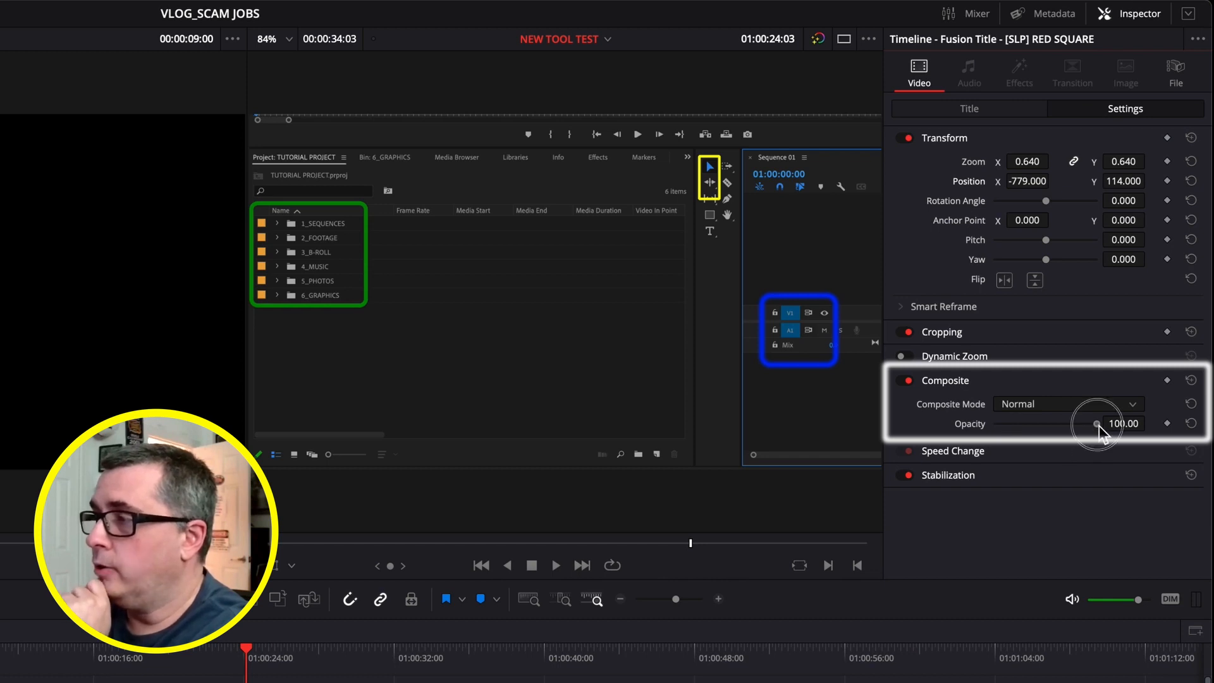
pyautogui.moveTo(1099, 426); pyautogui.dragTo(980, 435)
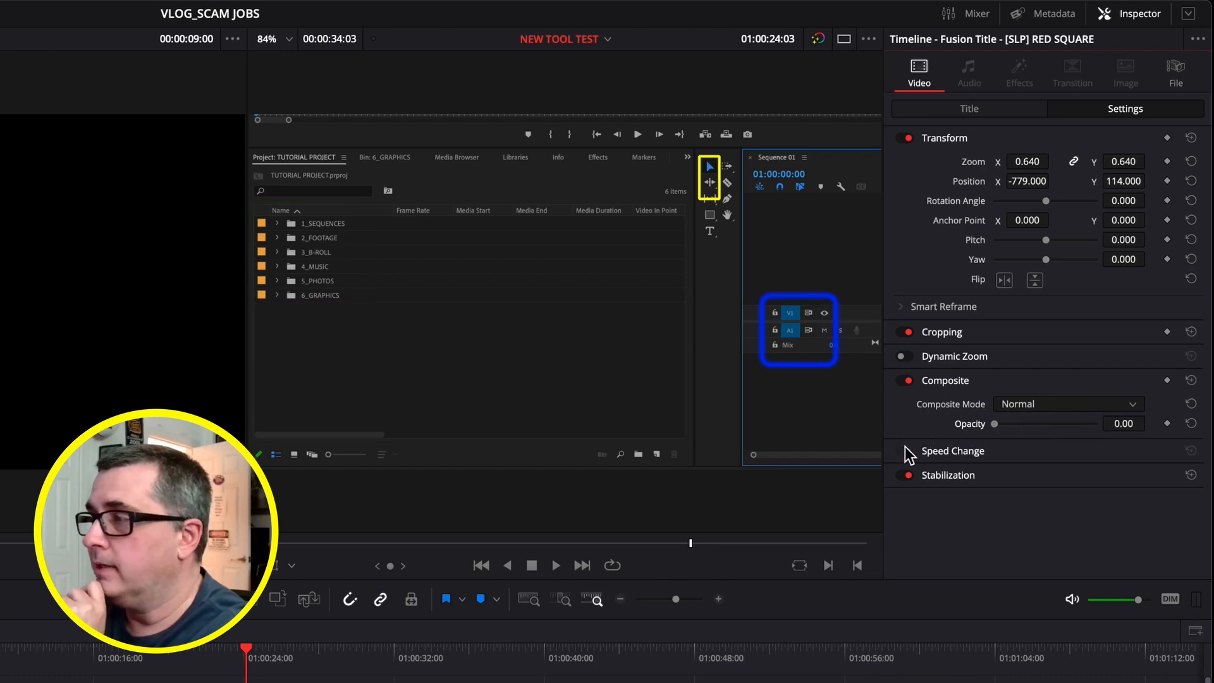
pyautogui.click(1167, 424)
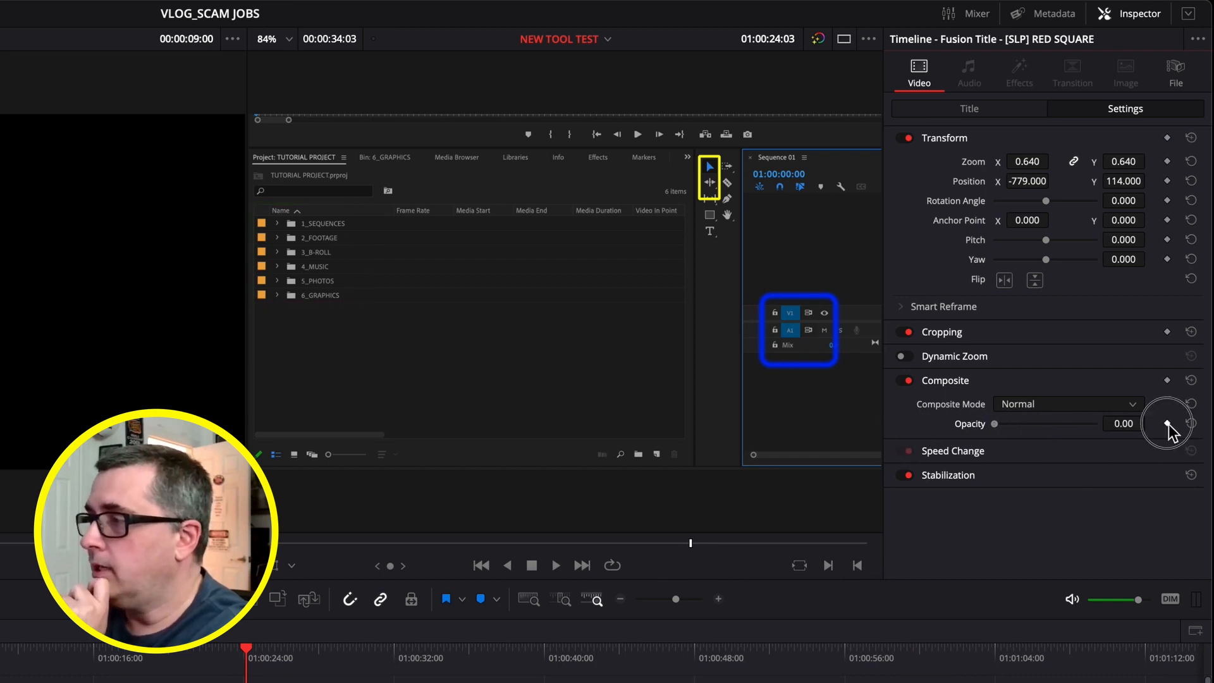
# - Set the green rectangle's opacity to 100.00 at 01:00:24:22 and play the fade-in from 01:00:24:03
pyautogui.click(261, 658)
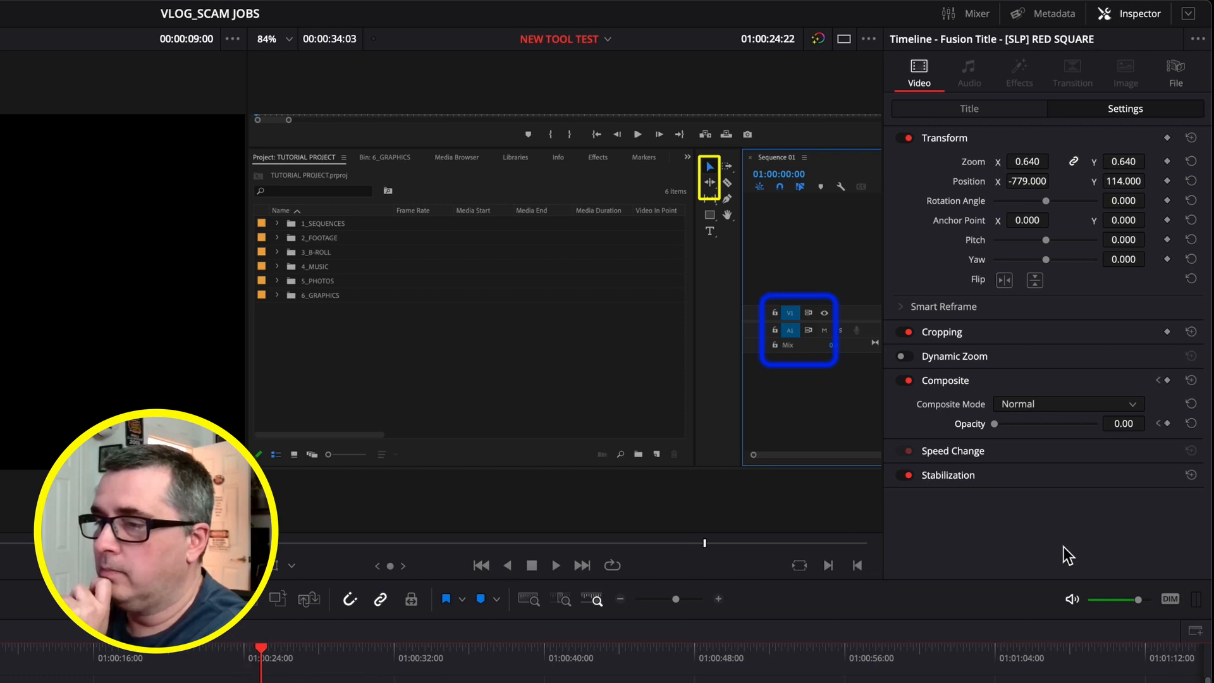
pyautogui.moveTo(994, 423); pyautogui.dragTo(1166, 425)
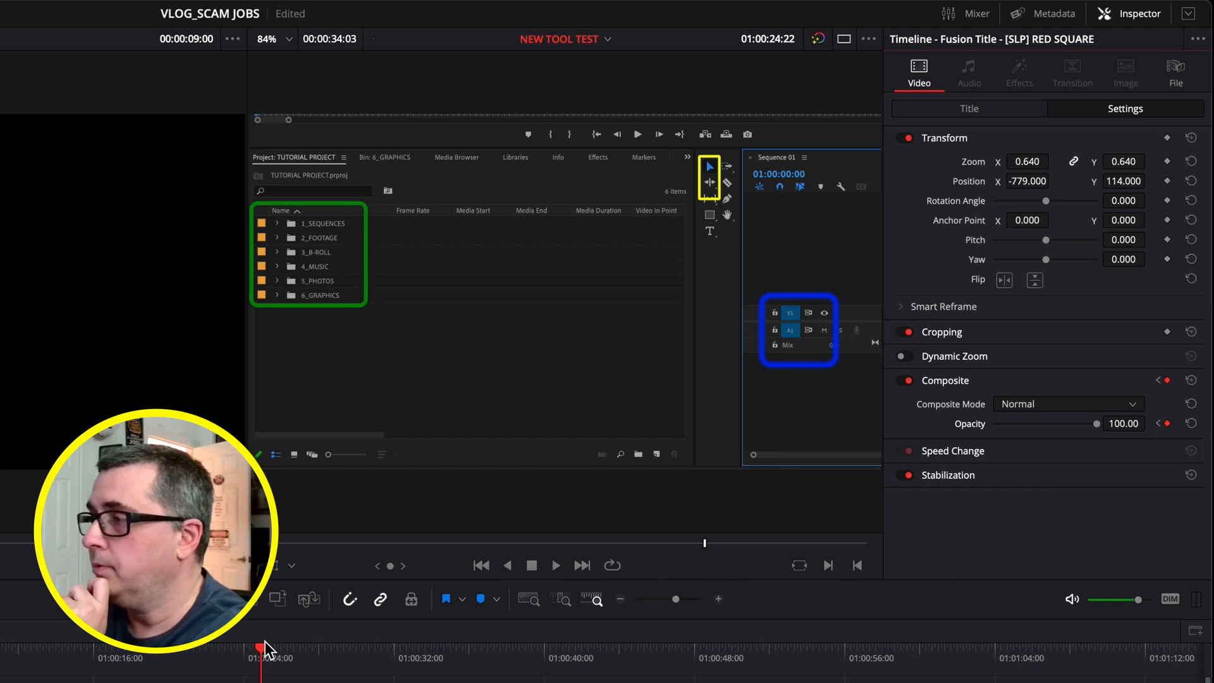
pyautogui.click(246, 657)
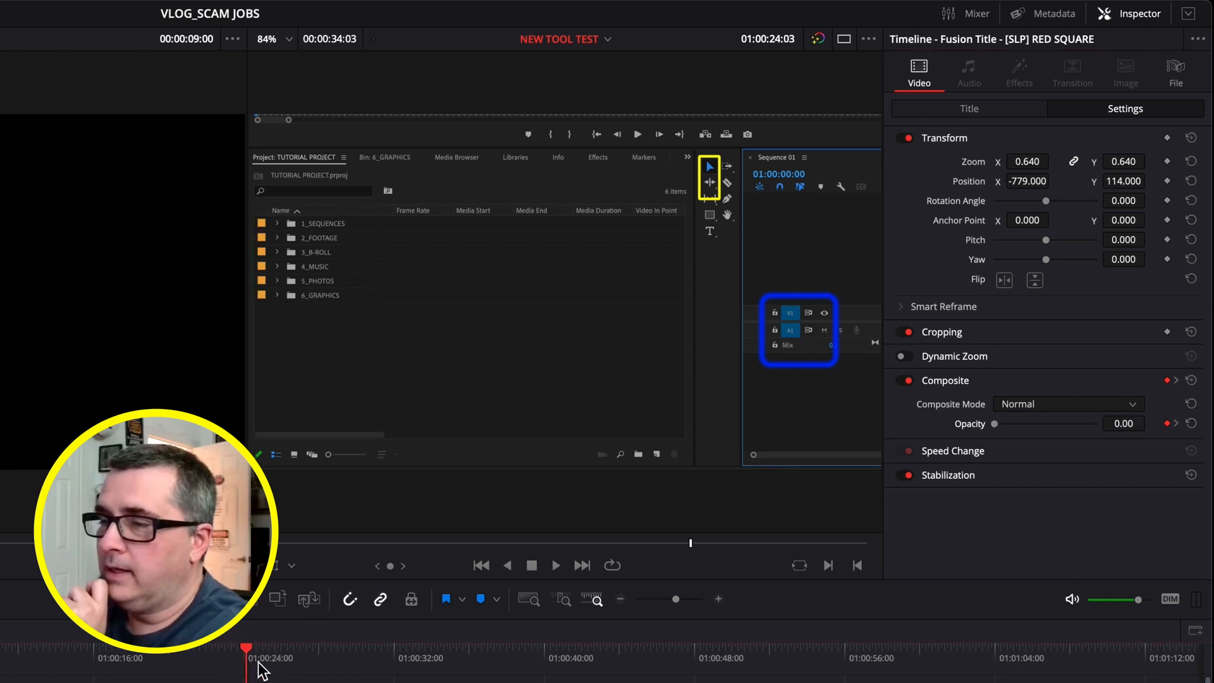
pyautogui.press('space')
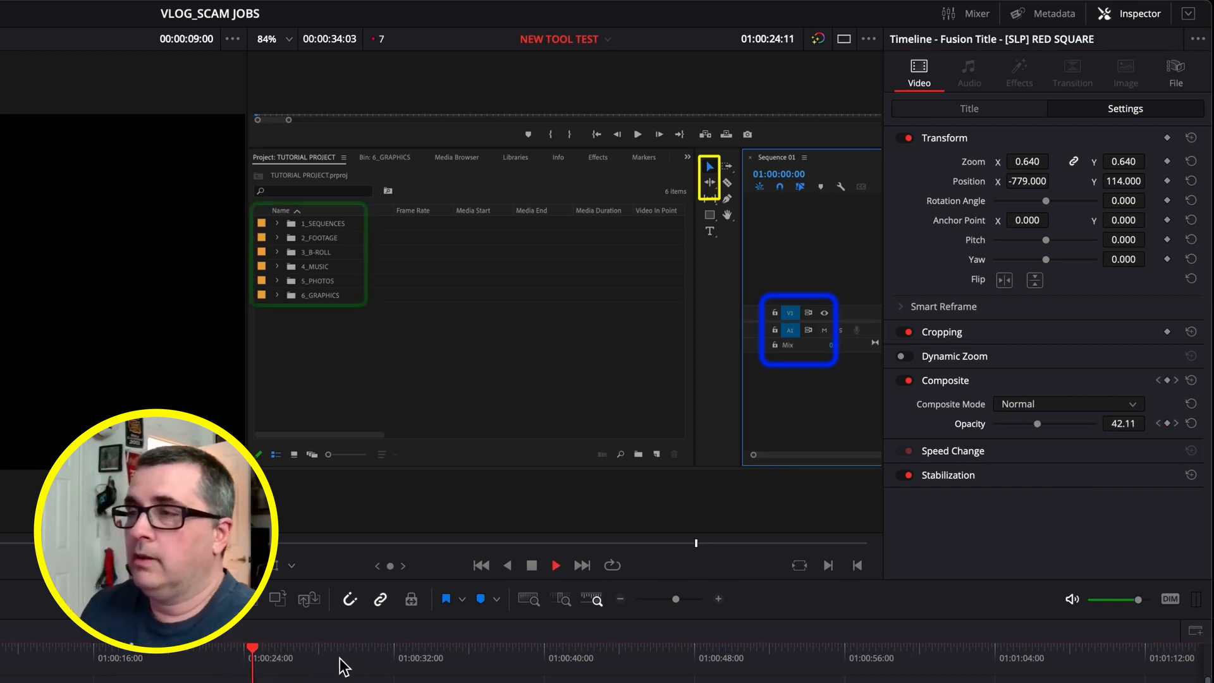
# - Stop the fade-in playback and move the playhead to 01:00:29:03, over the circle clips
pyautogui.press('space')
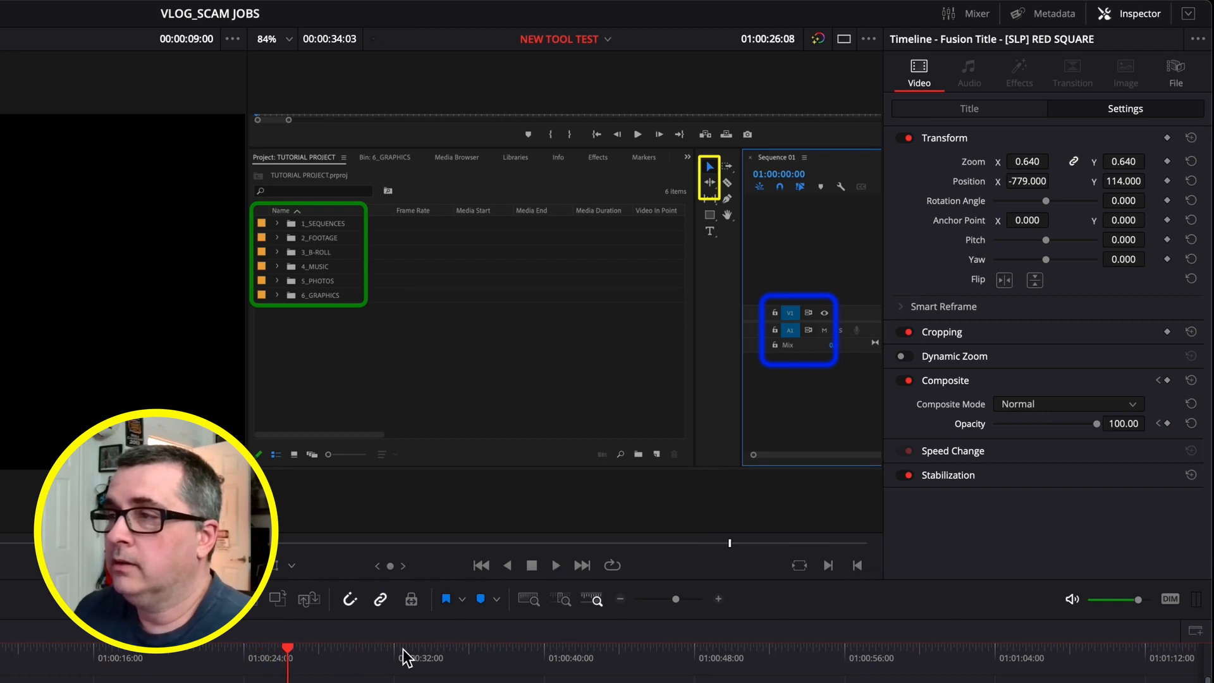
pyautogui.click(969, 108)
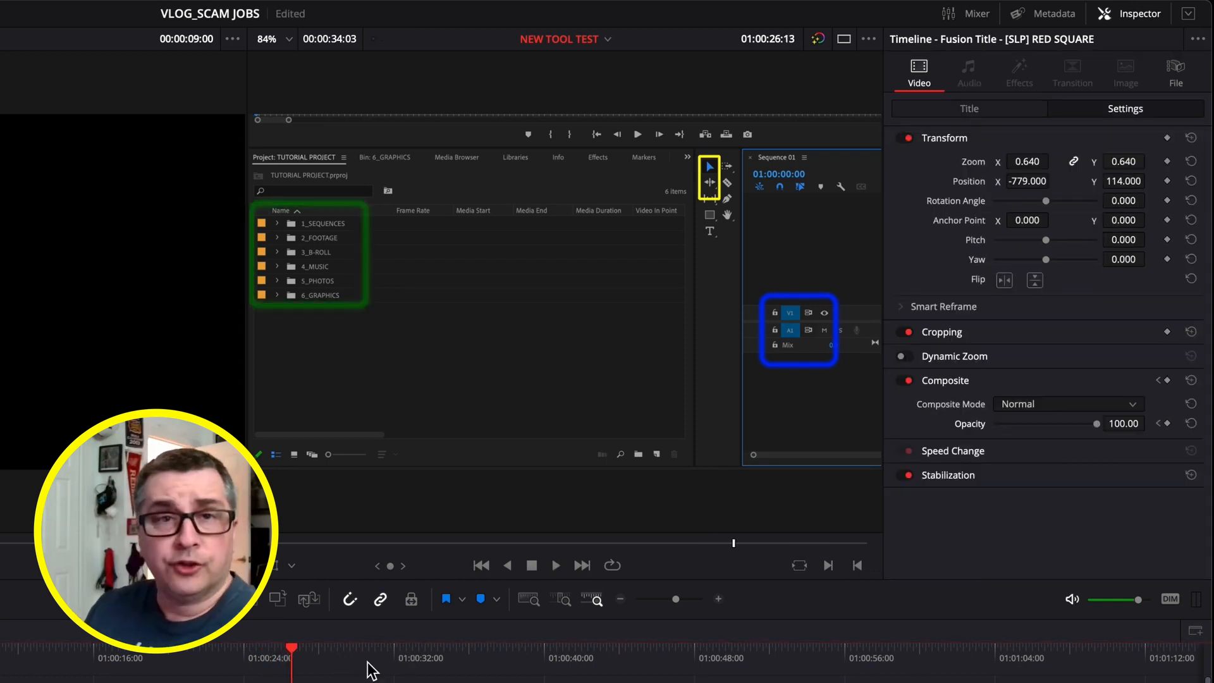
pyautogui.click(367, 662)
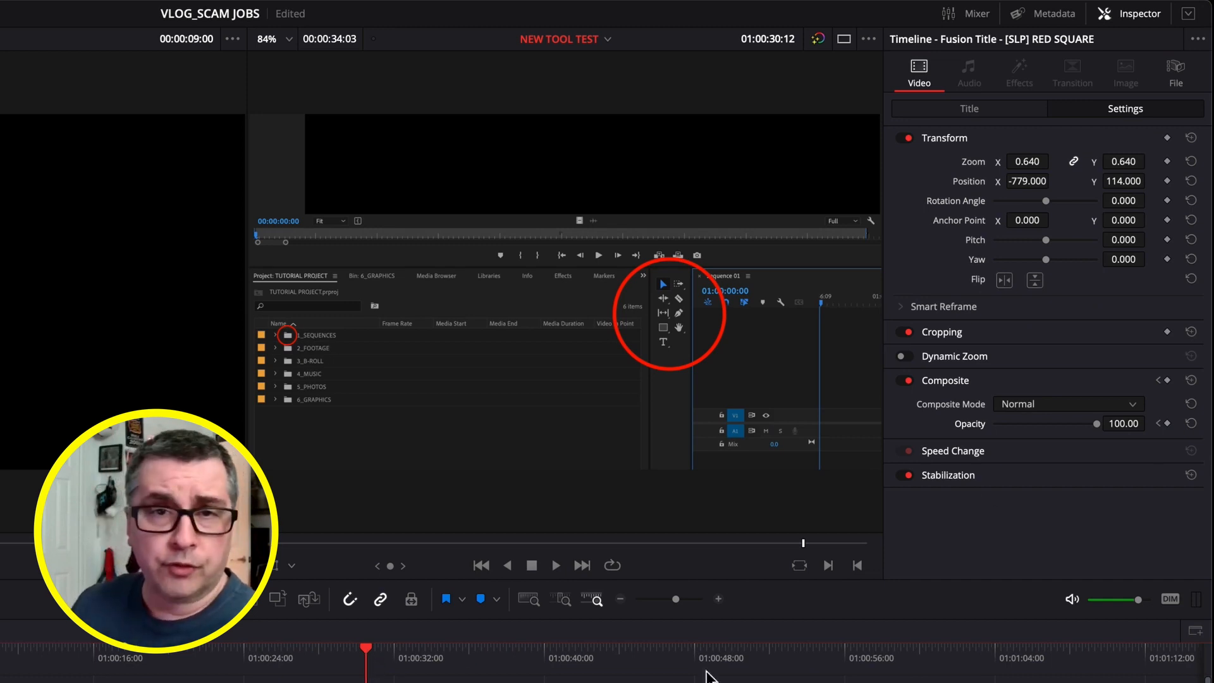
pyautogui.click(367, 658)
pyautogui.moveTo(367, 660); pyautogui.dragTo(340, 654)
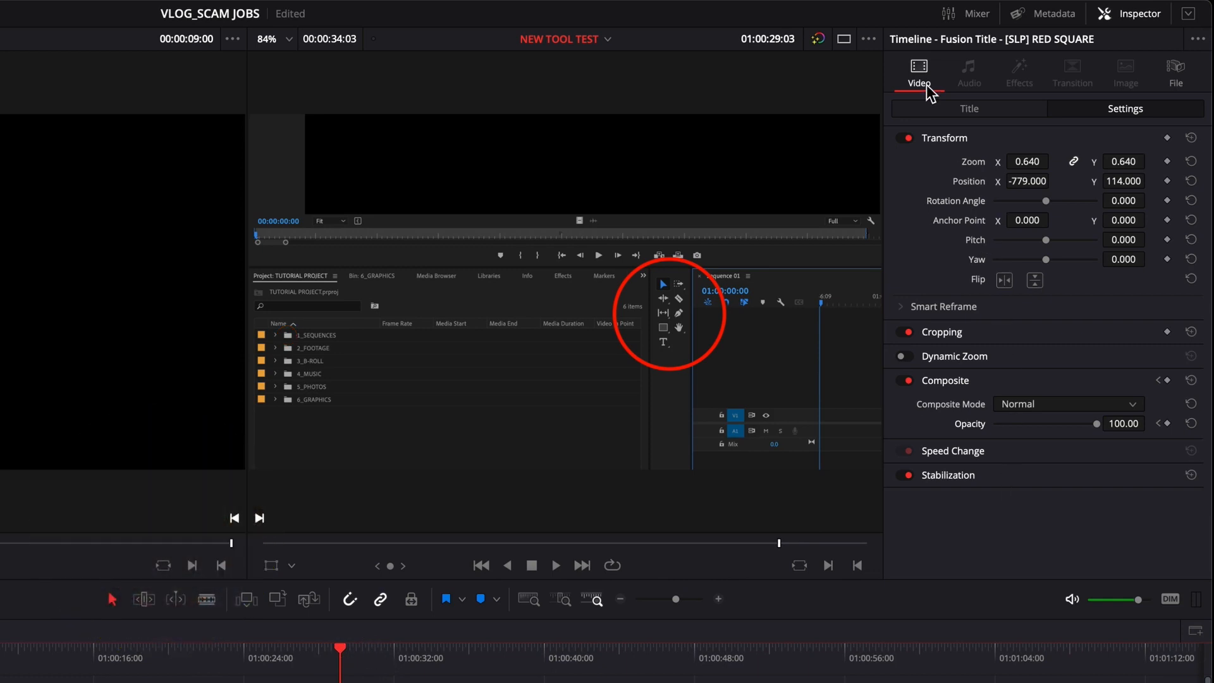
# - Recolor the large red circle around the toolbar to red 78, green 37, blue 204
pyautogui.click(946, 110)
pyautogui.click(677, 680)
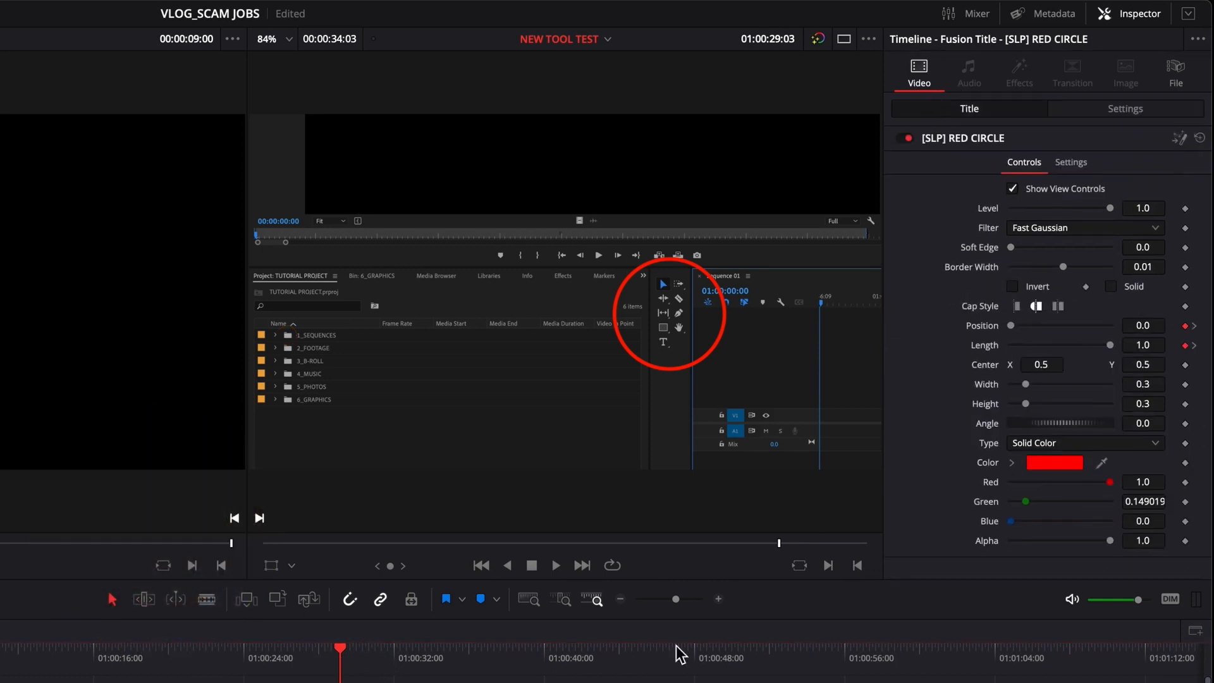
pyautogui.click(1040, 471)
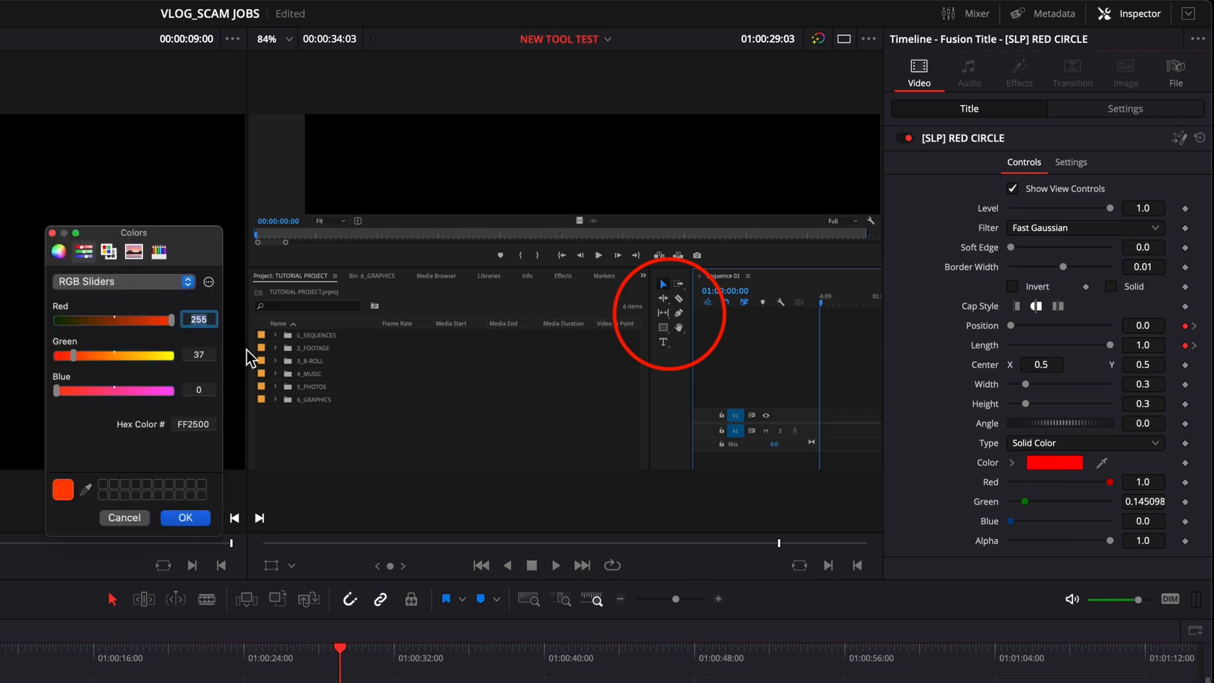
pyautogui.moveTo(60, 391); pyautogui.dragTo(150, 400)
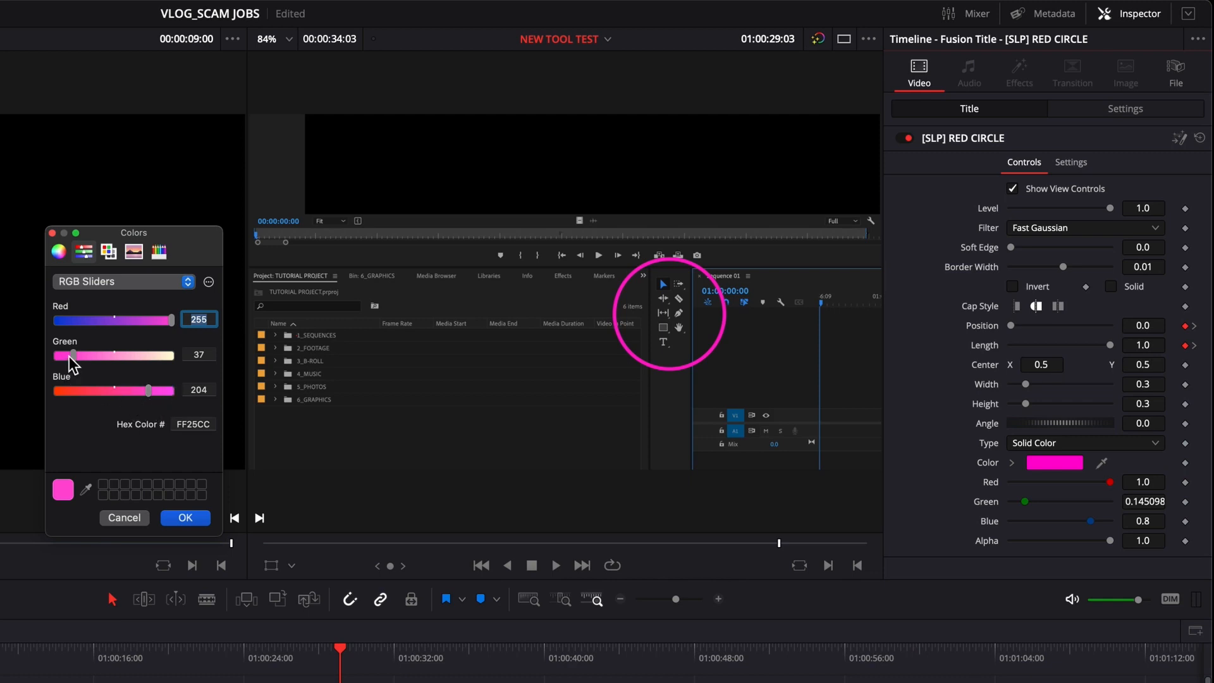
pyautogui.moveTo(172, 320); pyautogui.dragTo(97, 338)
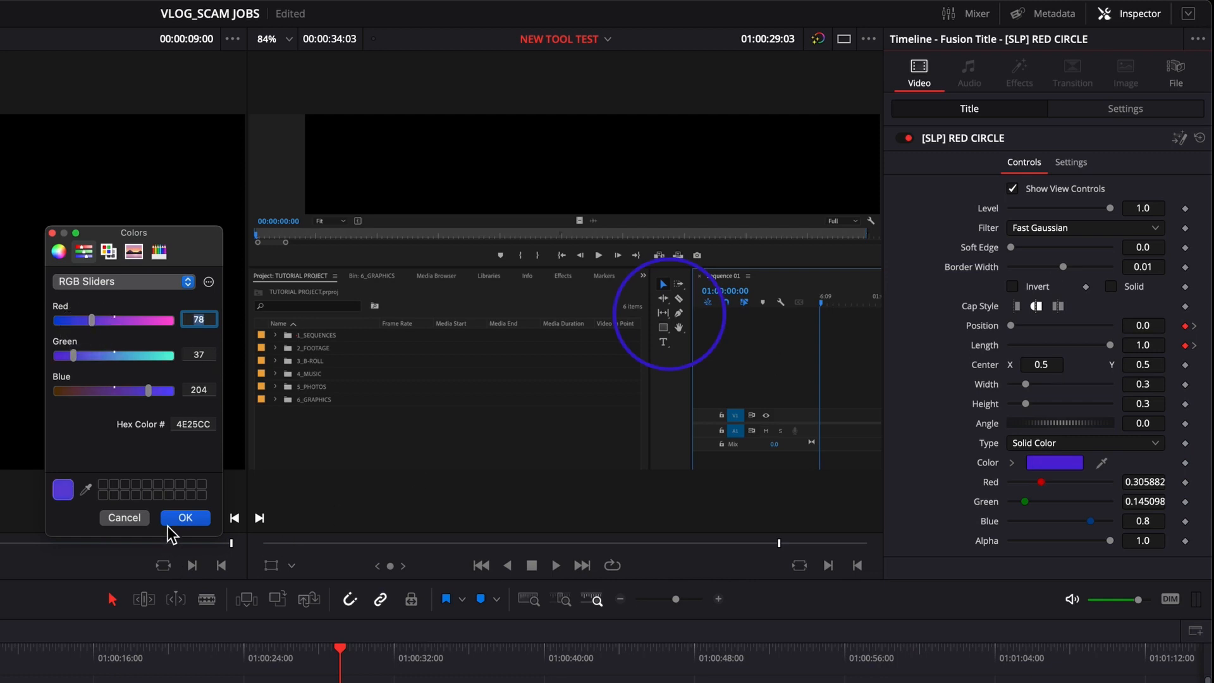
pyautogui.click(203, 518)
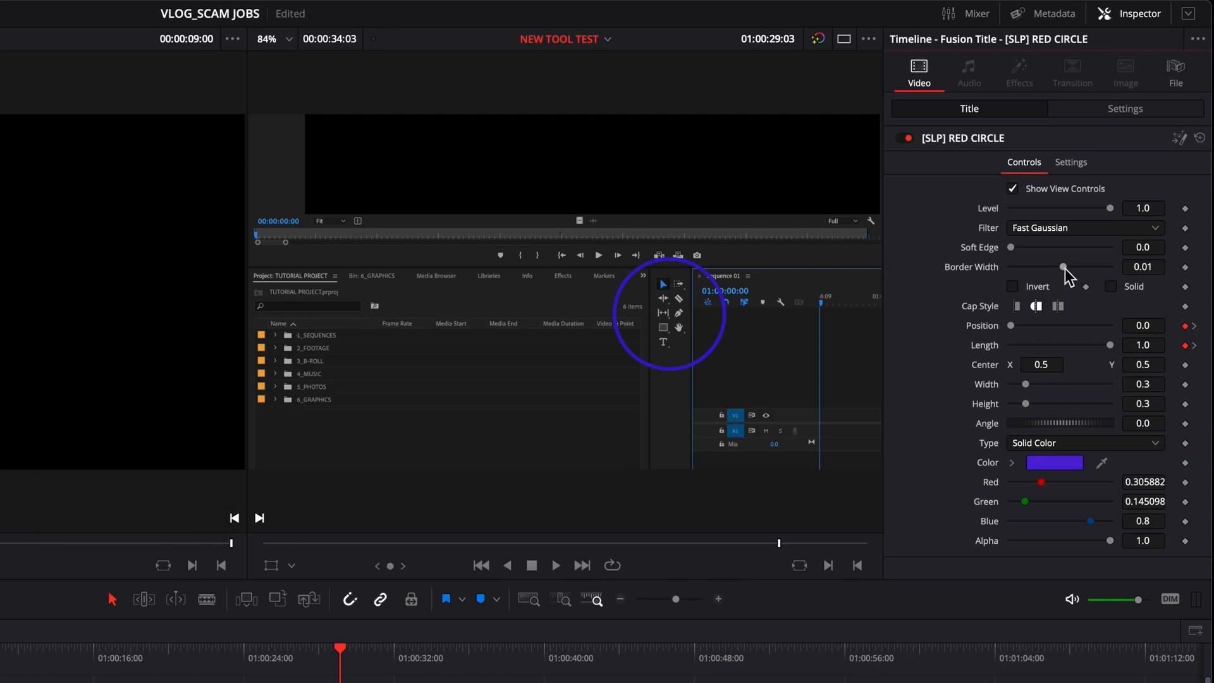
# - Set the large circle's Border Width to 0.016 and Soft Edge to 0.011
pyautogui.click(1064, 268)
pyautogui.moveTo(1066, 268); pyautogui.dragTo(1016, 250)
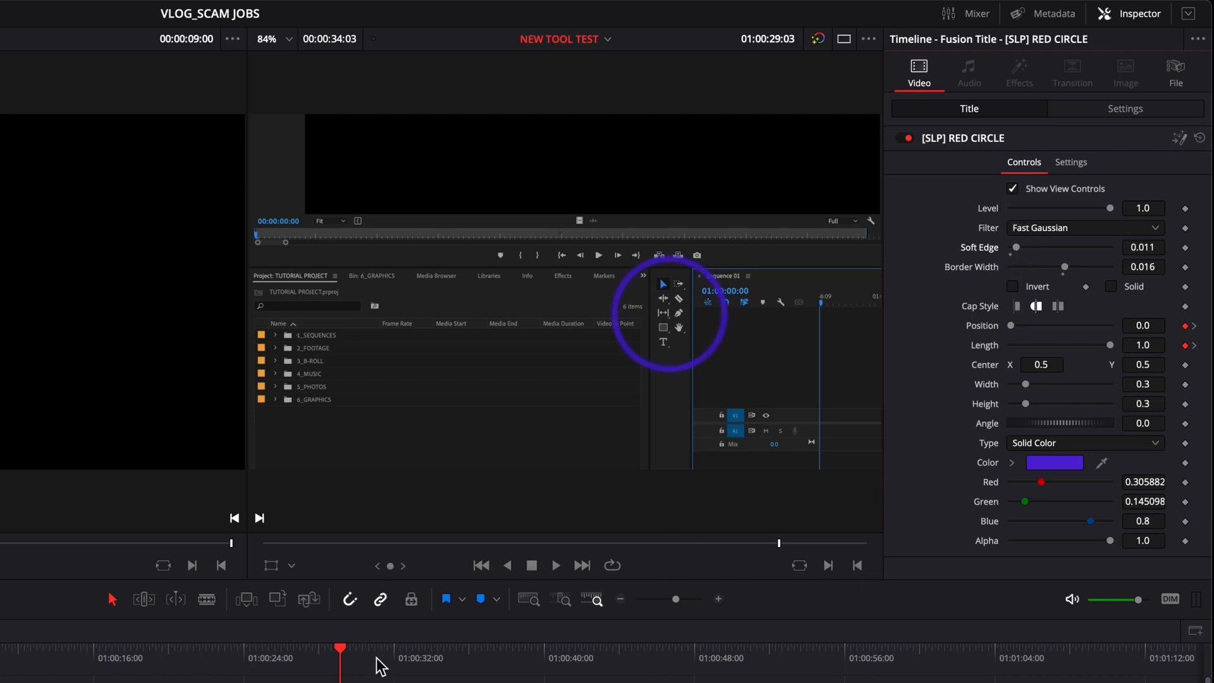
pyautogui.moveTo(377, 666); pyautogui.dragTo(349, 667)
# - Play through the small circle on the 1_SEQUENCES folder and lower its opacity at the 01:00:32:23 keyframe
pyautogui.click(351, 679)
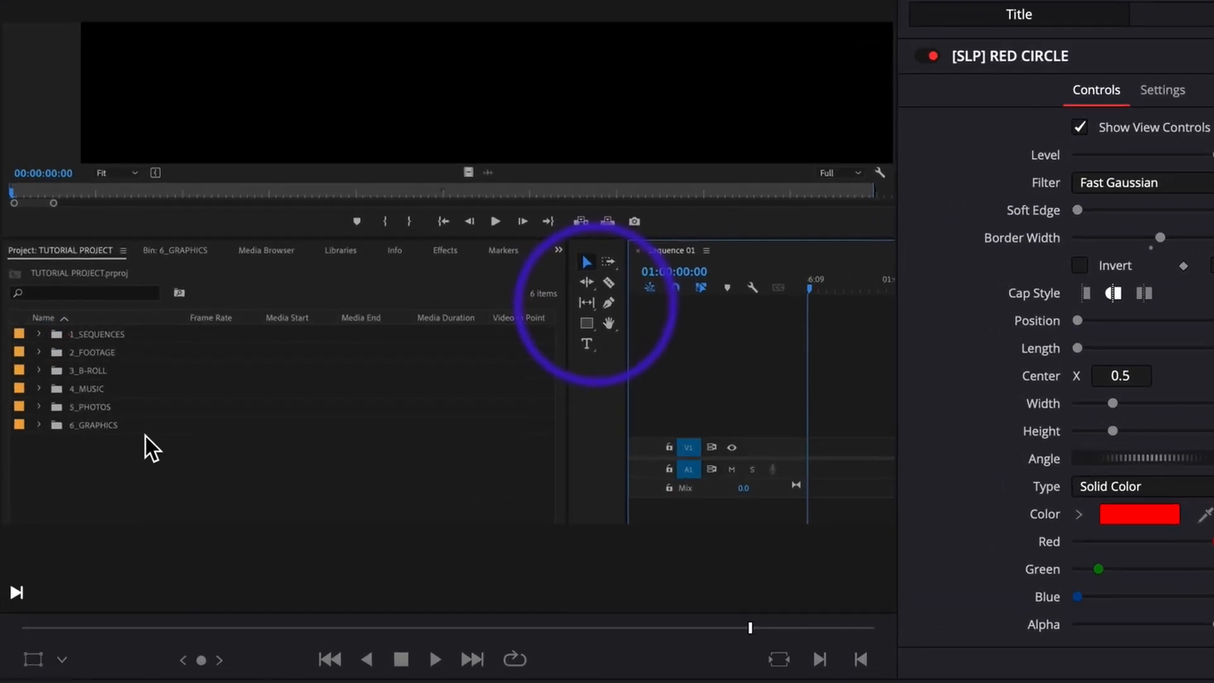
pyautogui.press('space')
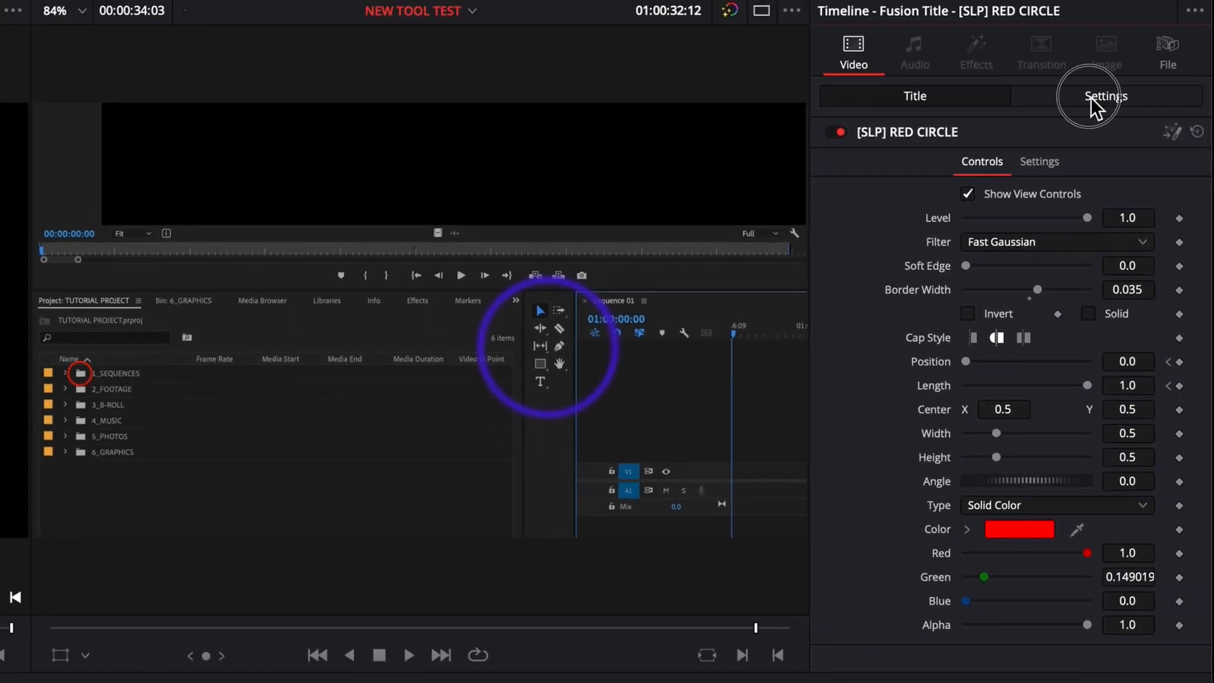
pyautogui.click(1096, 104)
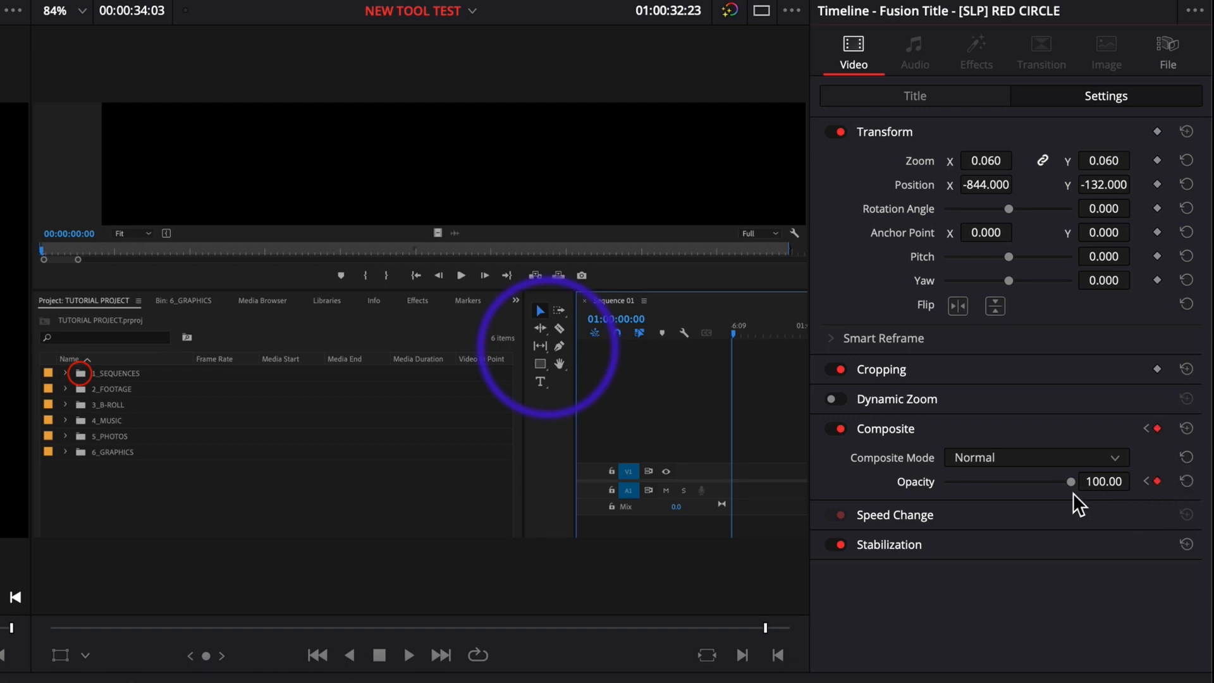
pyautogui.moveTo(1071, 483); pyautogui.dragTo(939, 492)
pyautogui.press('[')
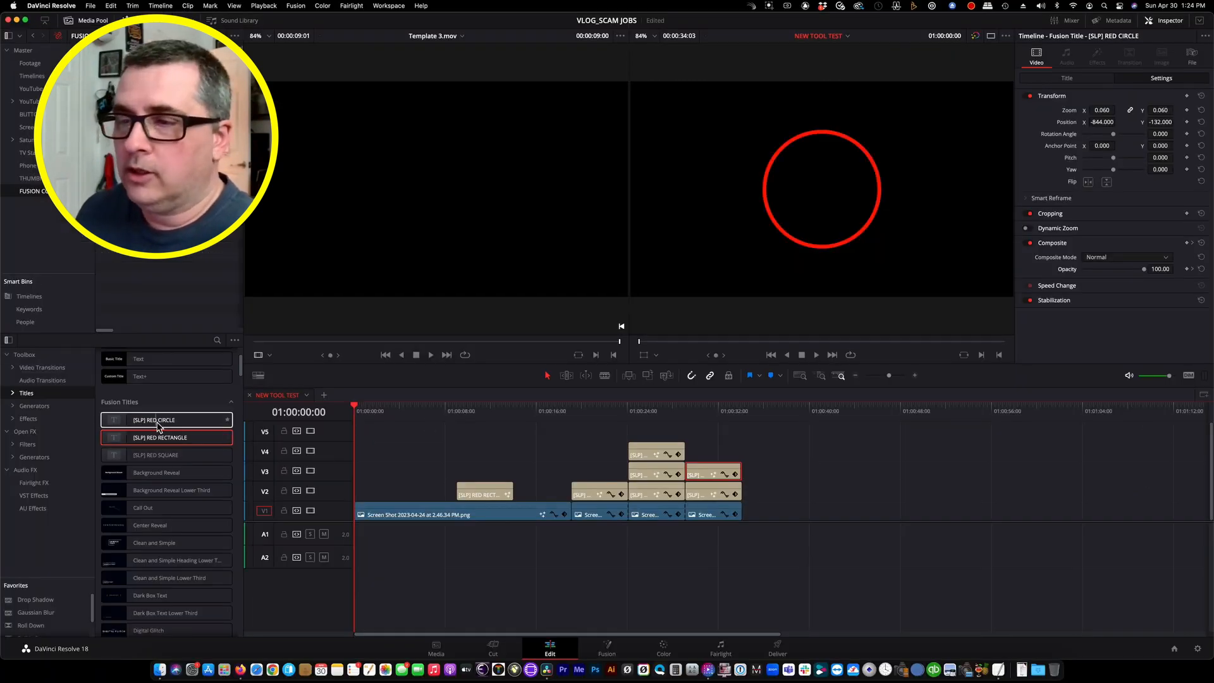
# - Add the [SLP] RED CIRCLE title on V2 near the timeline start, with zoom 0.320 and position X -565, Y -57
pyautogui.click(132, 403)
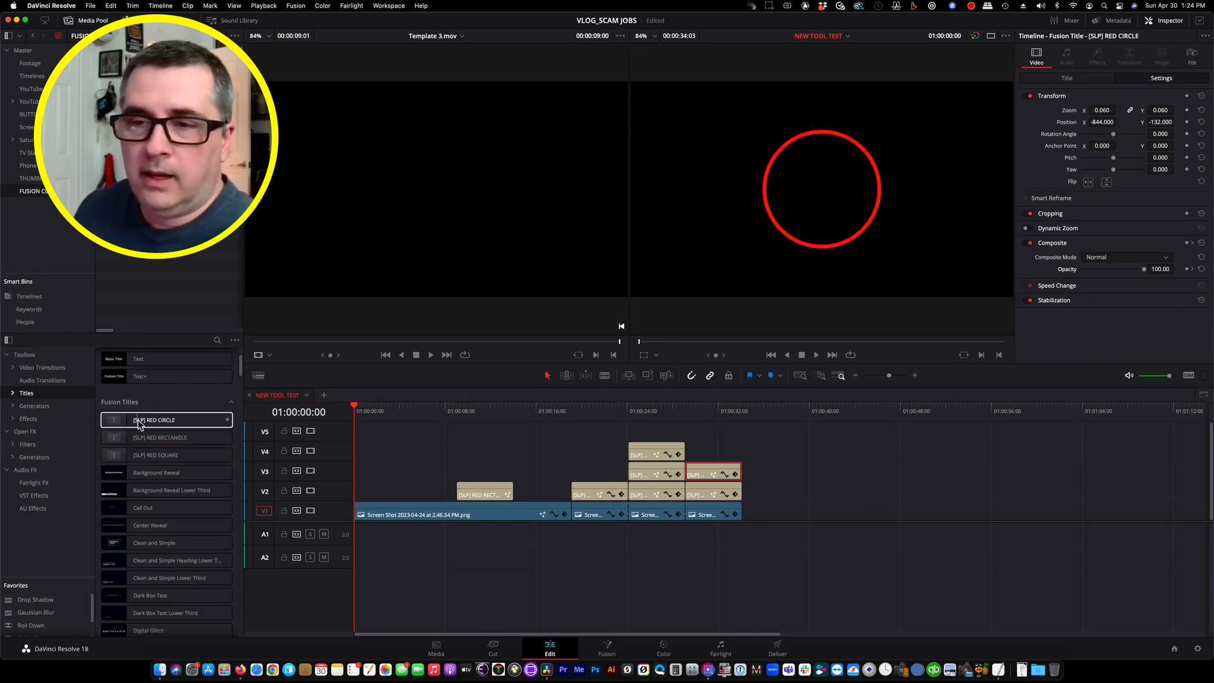
pyautogui.moveTo(139, 423); pyautogui.dragTo(370, 496)
pyautogui.click(397, 416)
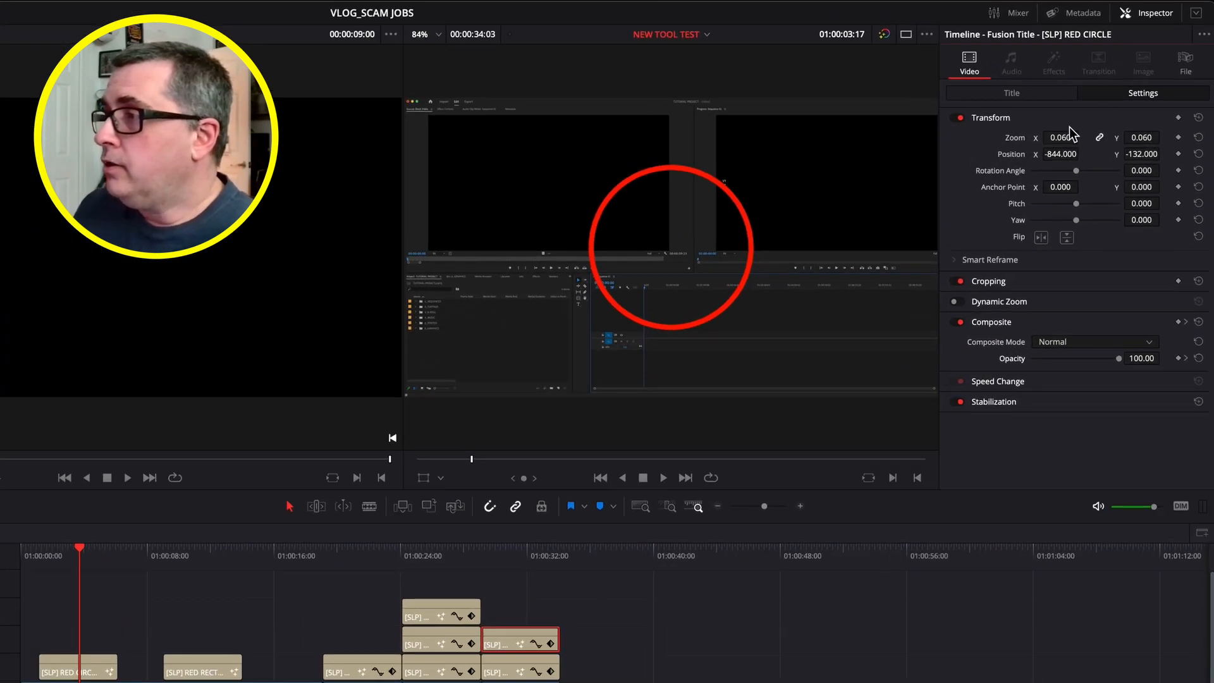
pyautogui.moveTo(1065, 136); pyautogui.dragTo(1144, 158)
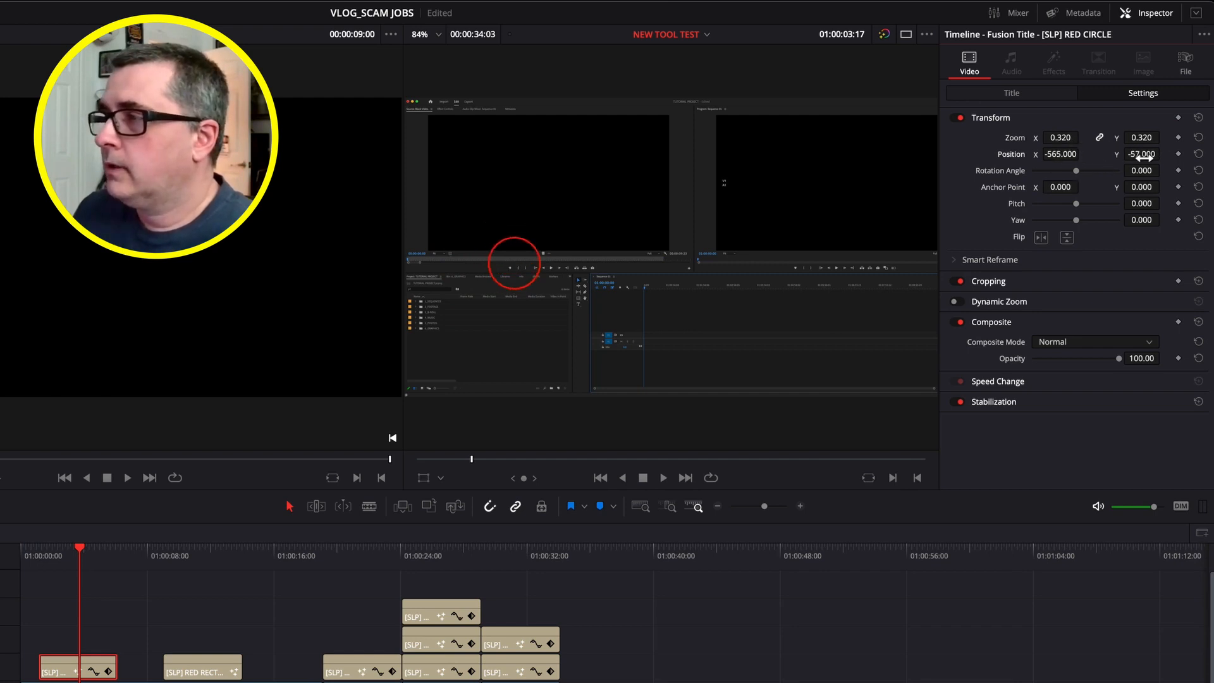
# - Set the new circle's Border Width to 0.016 and Soft Edge to 0.0189
pyautogui.click(1011, 93)
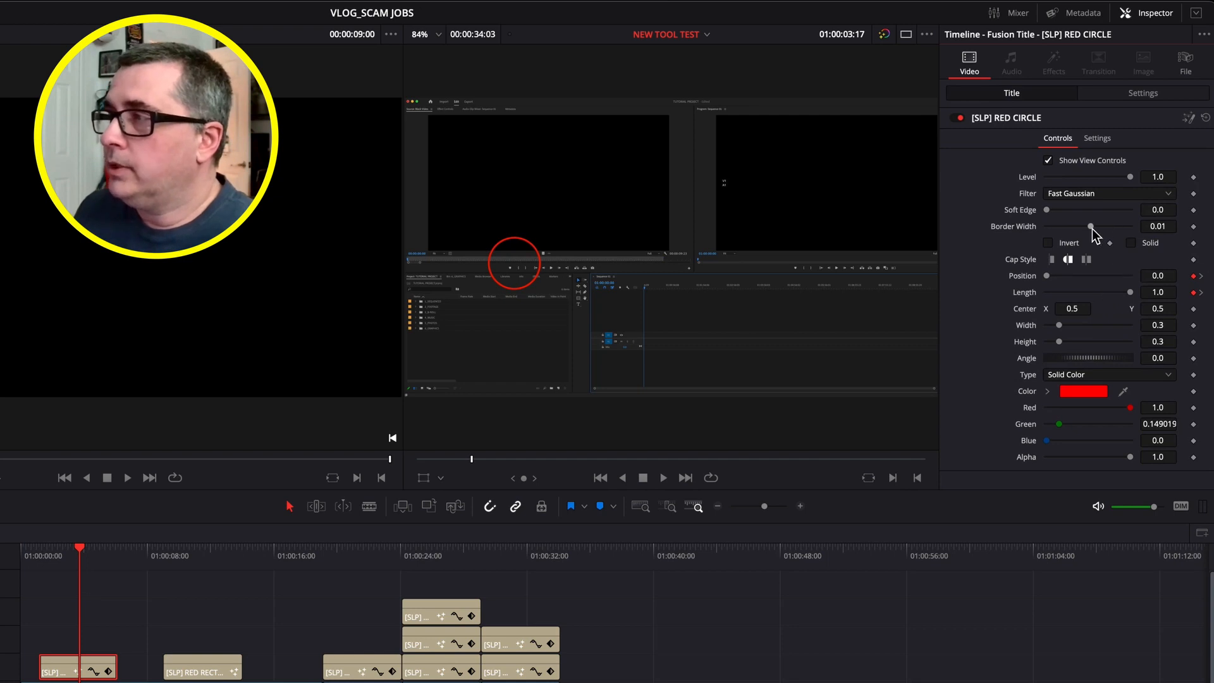
pyautogui.moveTo(1090, 226); pyautogui.dragTo(1092, 226)
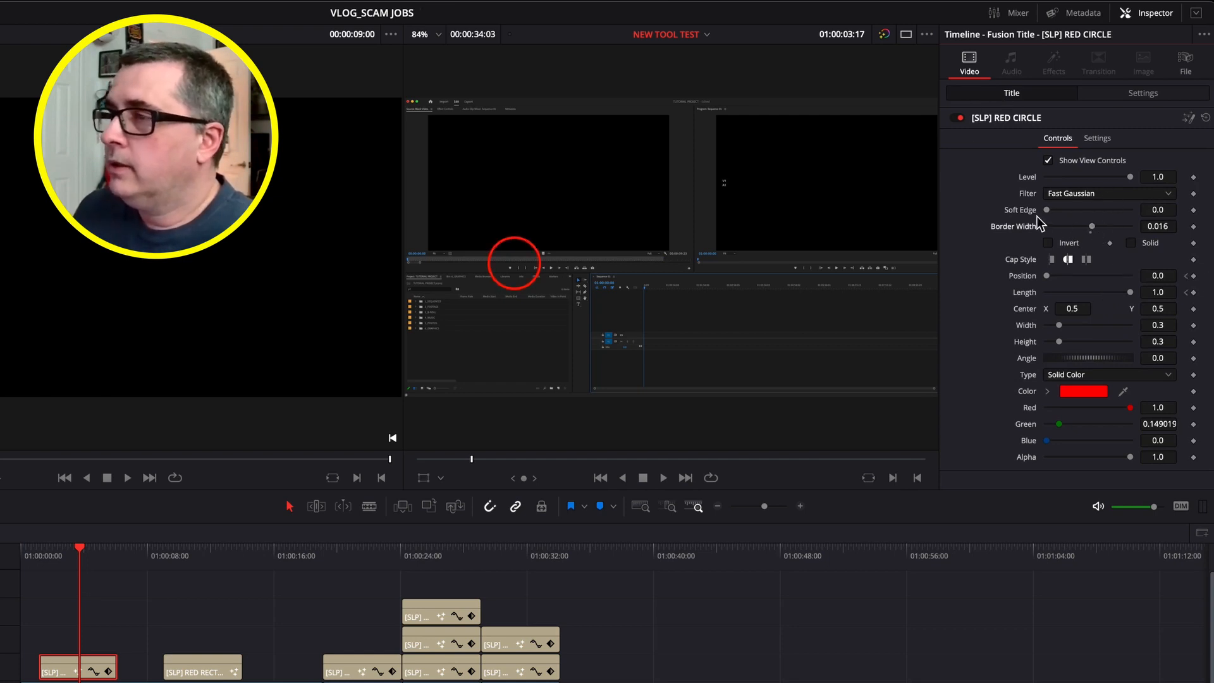
pyautogui.moveTo(1060, 214); pyautogui.dragTo(1056, 214)
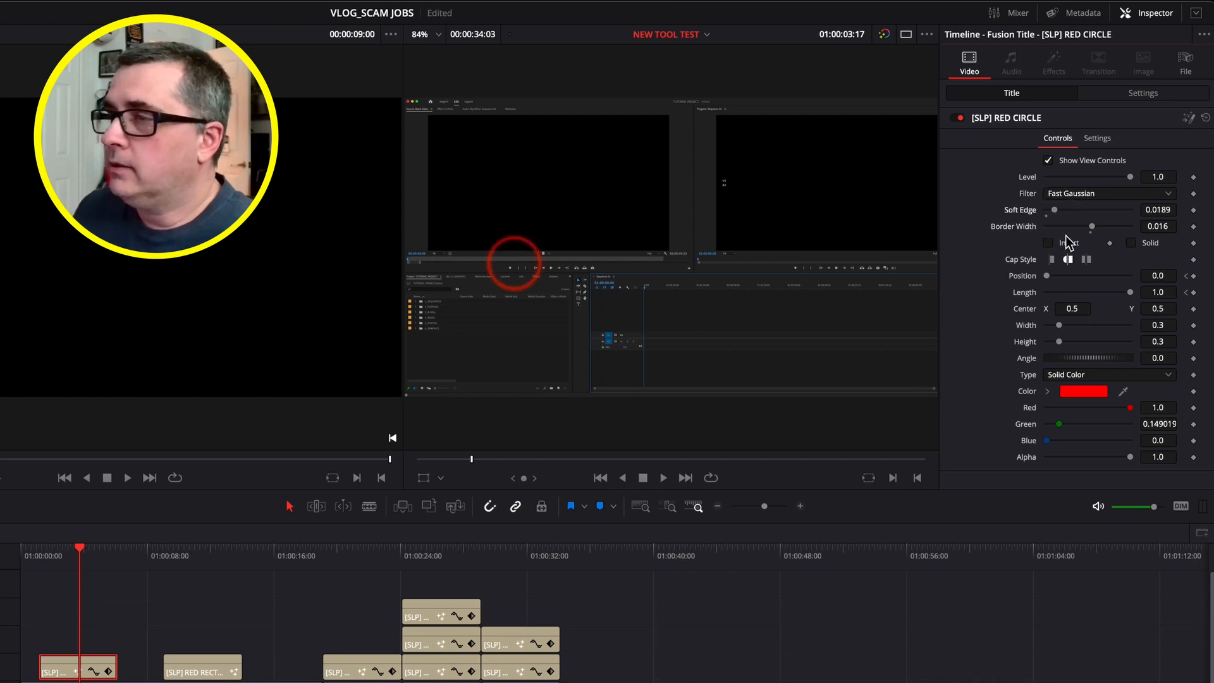
# - Recolor the new circle with the Mercury pencil color and reset its Soft Edge to 0.0
pyautogui.click(1075, 393)
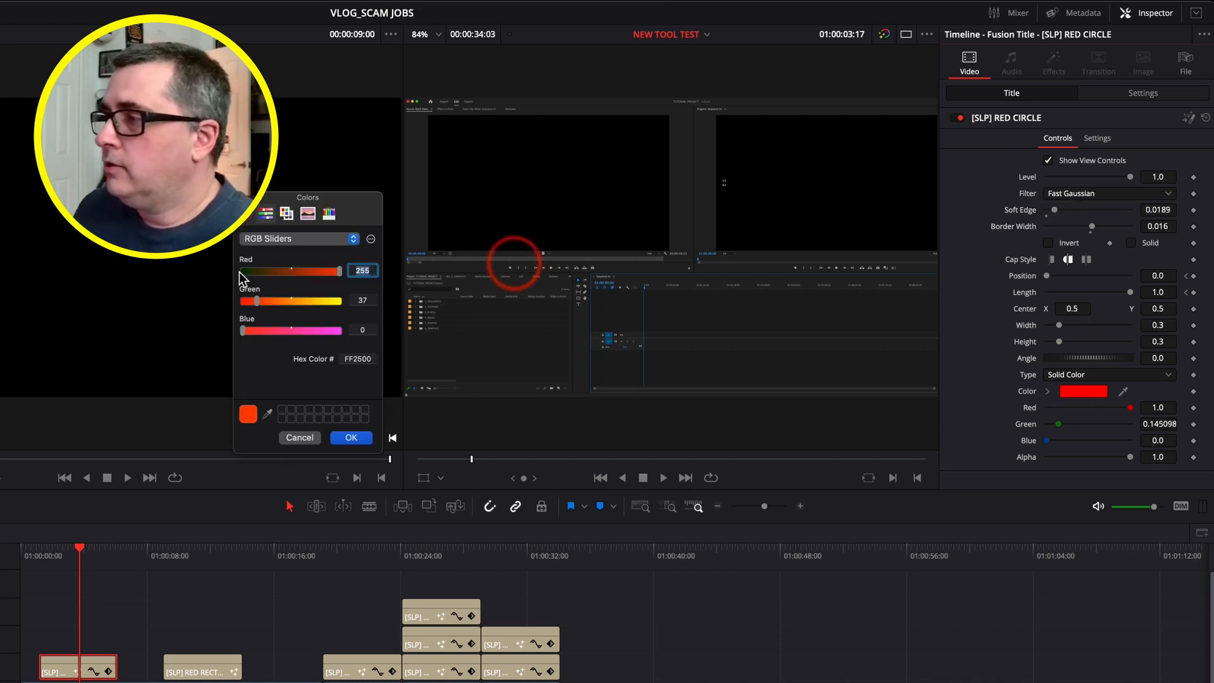
pyautogui.click(329, 213)
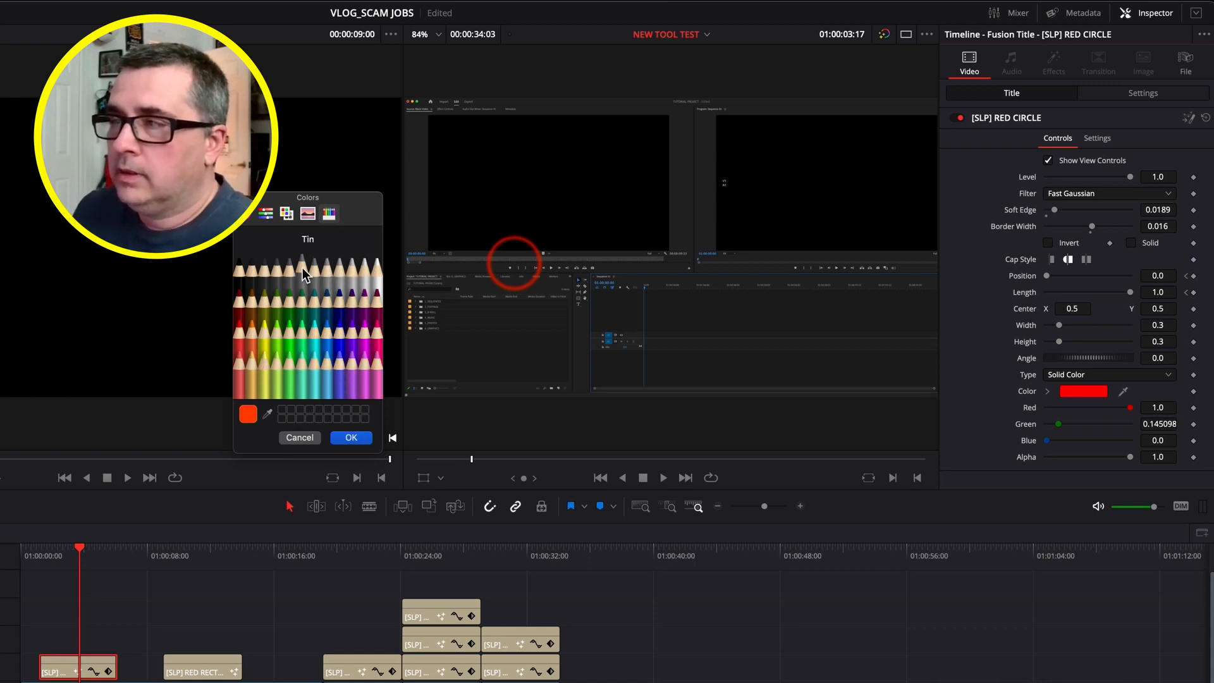
pyautogui.click(368, 274)
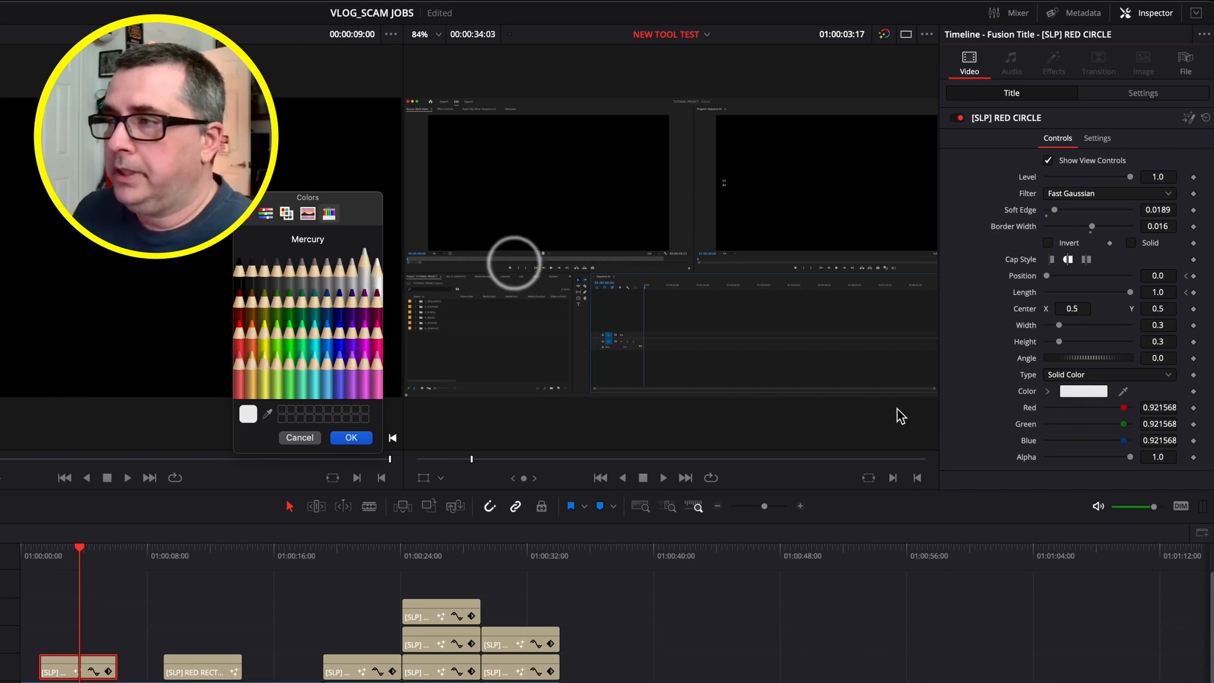
pyautogui.click(350, 437)
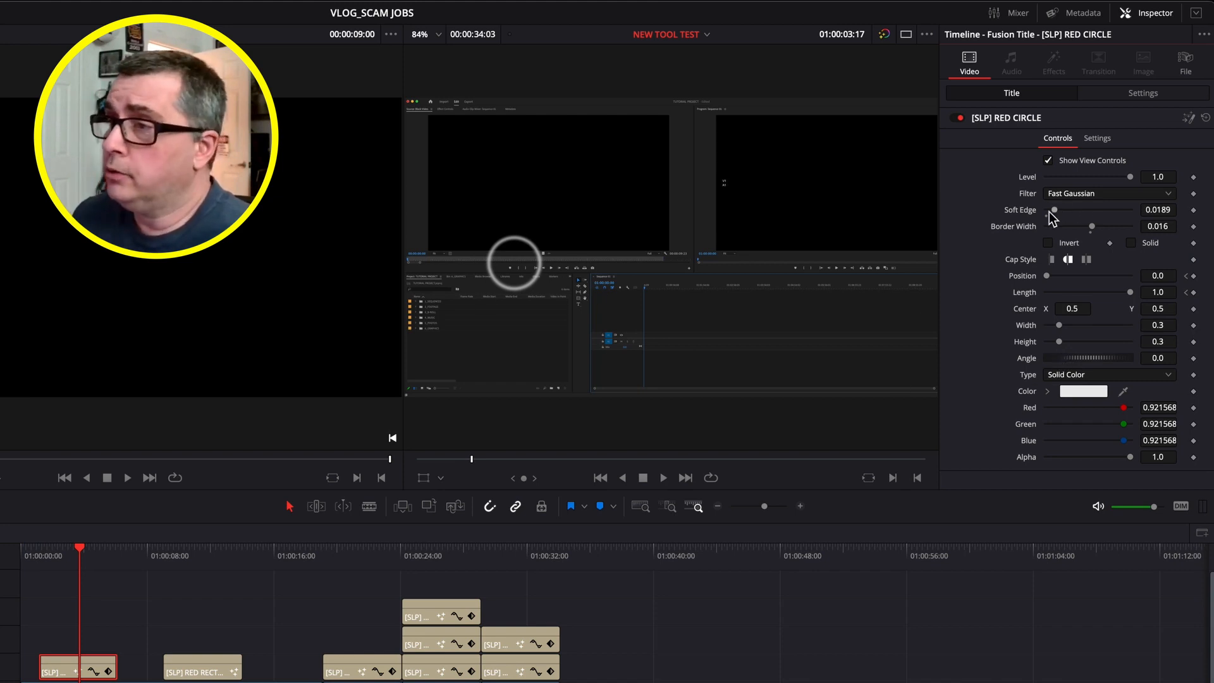
pyautogui.doubleClick(1023, 212)
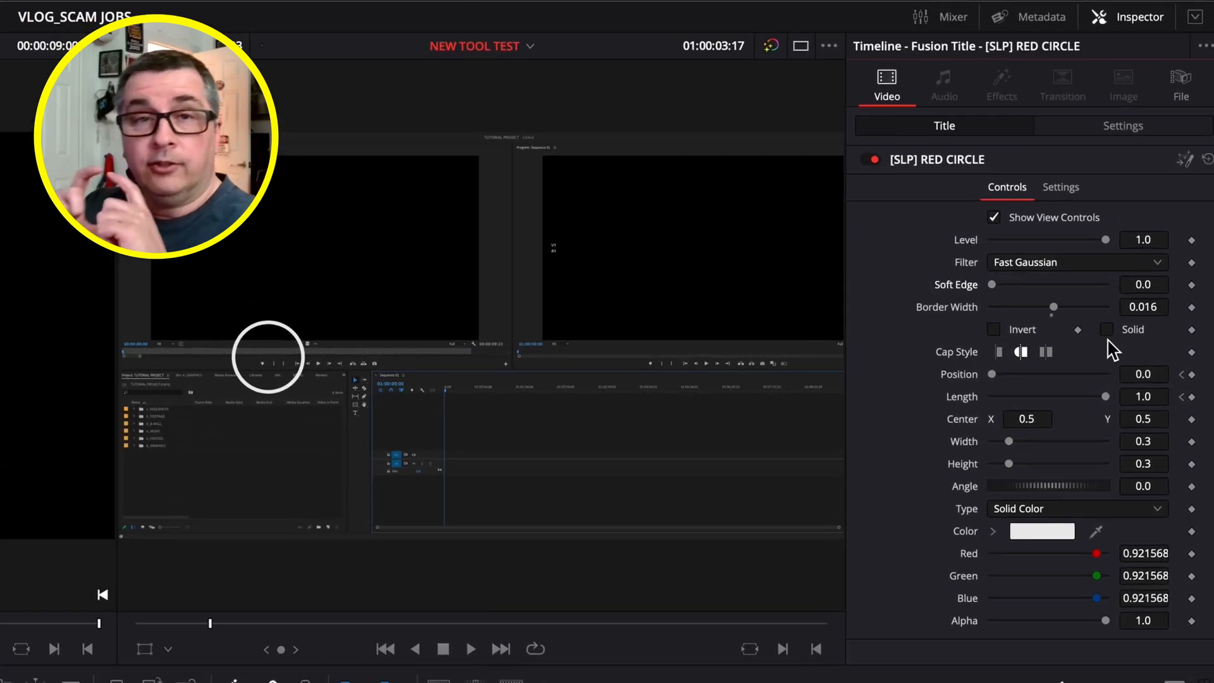
# - Try the Solid and Invert options on the circle, leaving both enabled for a cut-out in a filled frame
pyautogui.click(1107, 329)
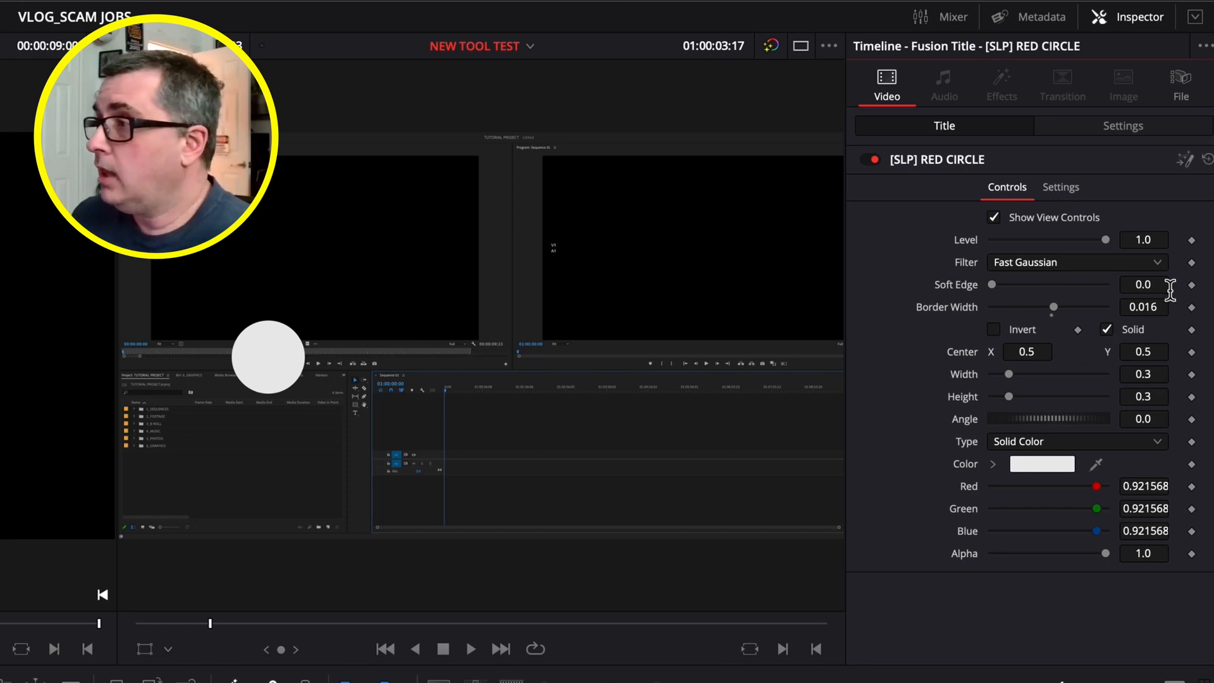
pyautogui.click(1107, 330)
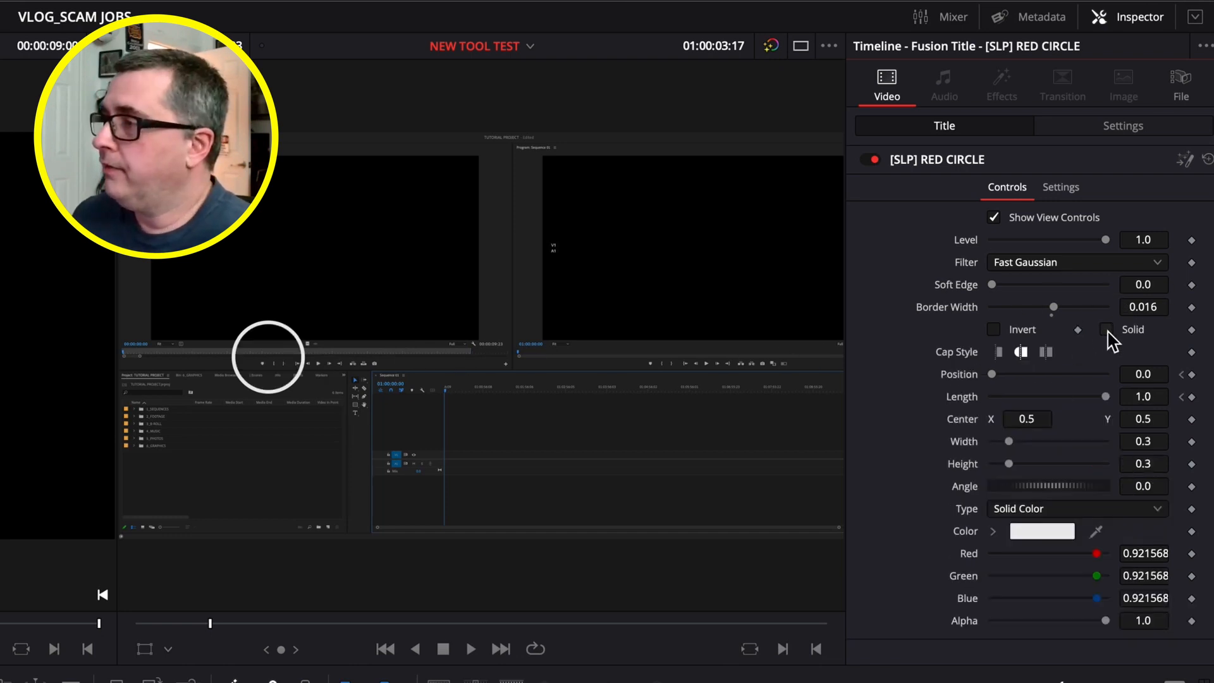
pyautogui.click(994, 330)
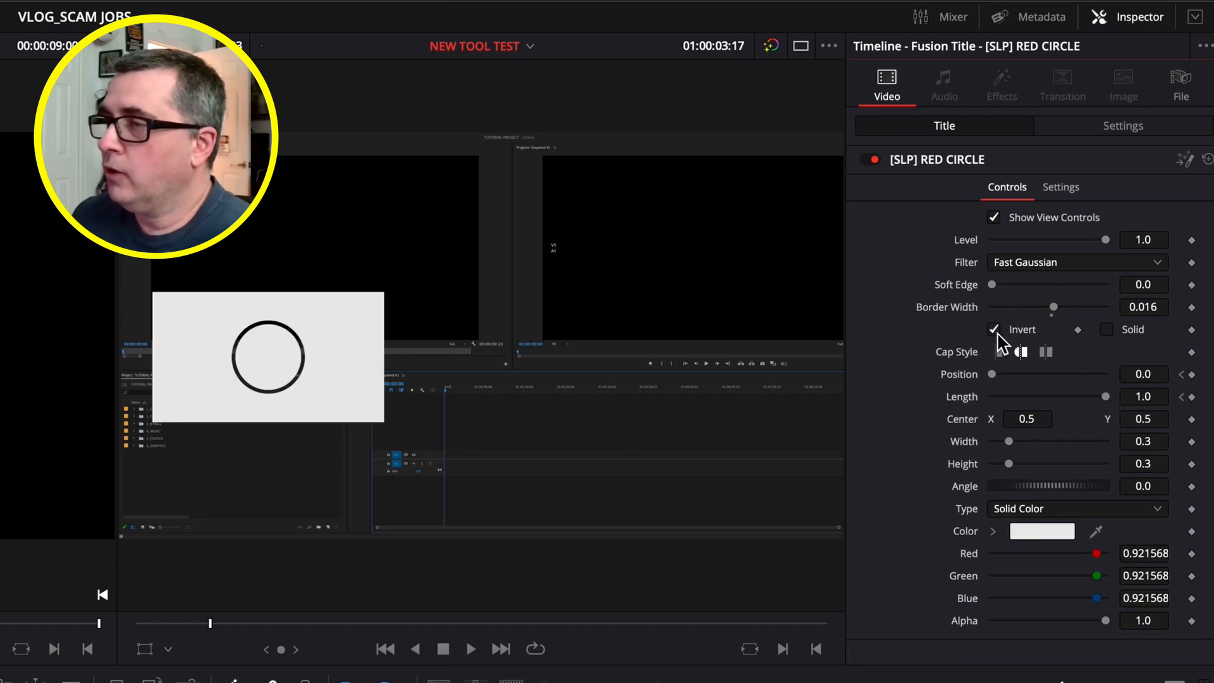
pyautogui.click(1107, 329)
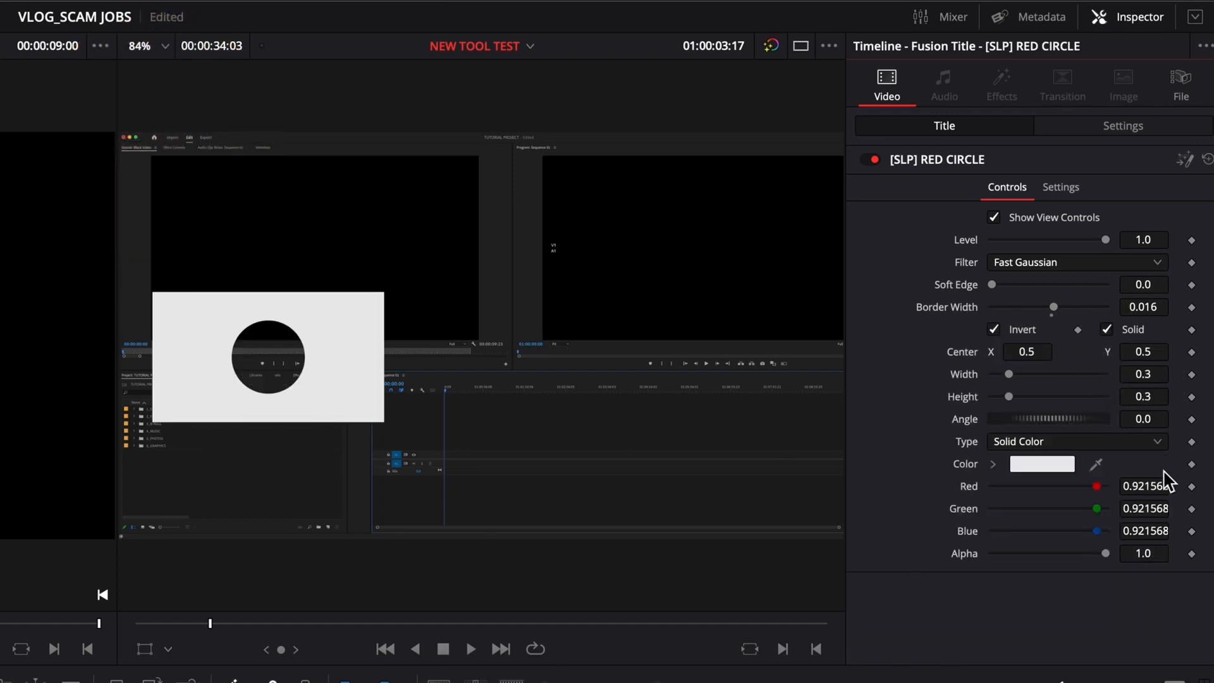
# - Reset the inverted circle's zoom to 1.000 and position to 0.000, and set its opacity to 45.04
pyautogui.click(1076, 129)
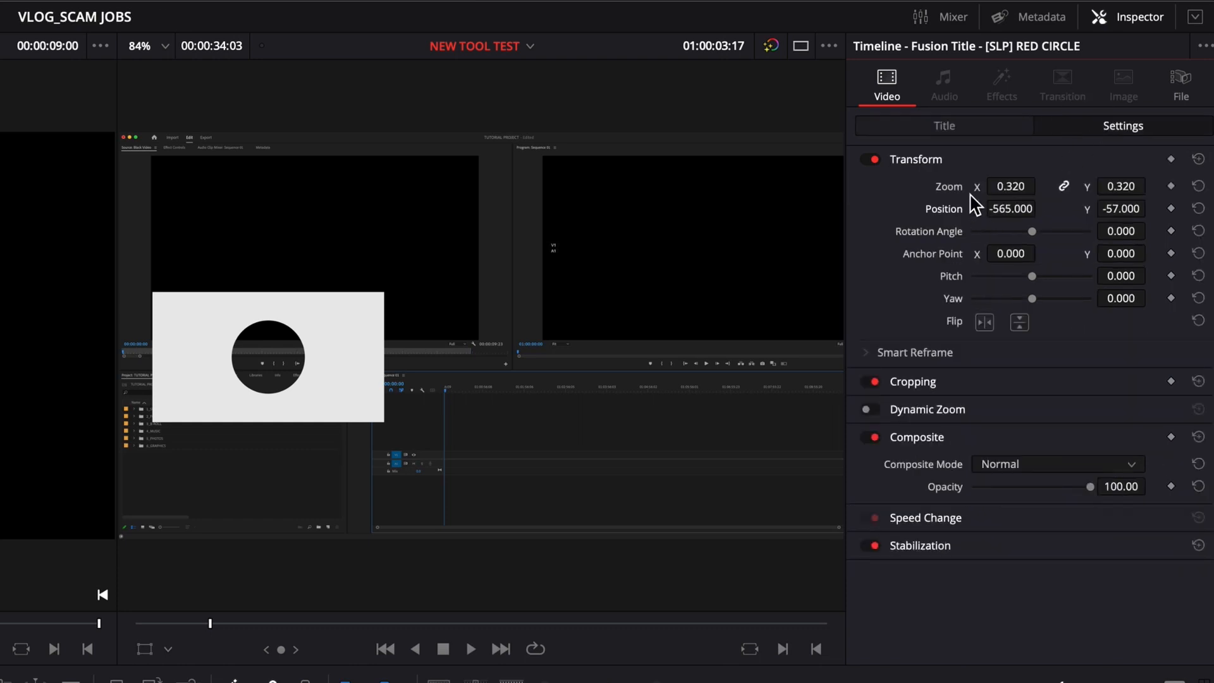
pyautogui.doubleClick(949, 185)
pyautogui.doubleClick(949, 211)
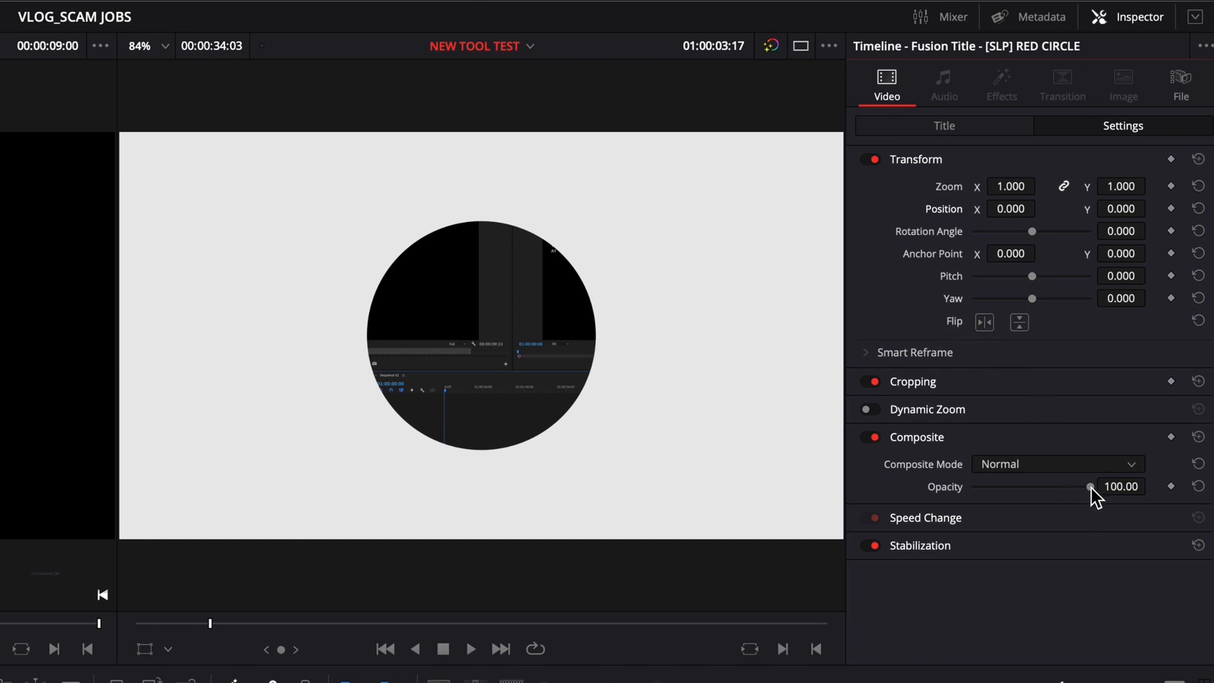
pyautogui.moveTo(1090, 487); pyautogui.dragTo(1030, 504)
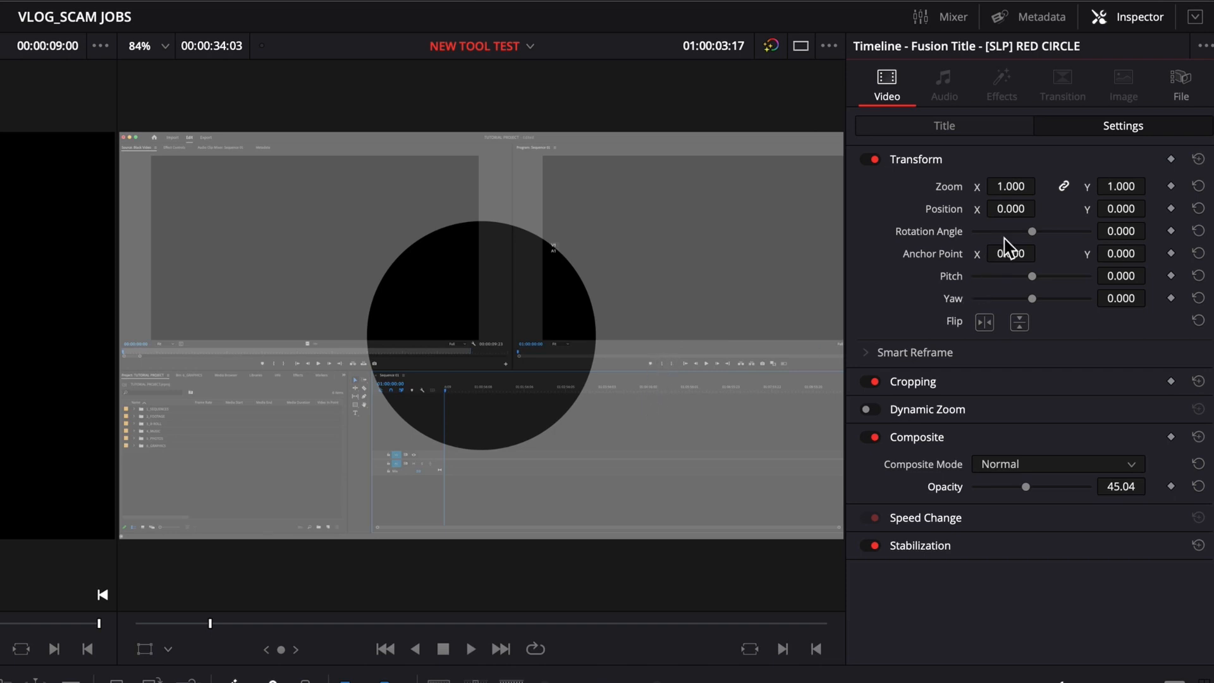
# - Reshape the cut-out over the folder list with center X 0.199, Y 0.343, width 0.346 and height 0.142
pyautogui.click(943, 129)
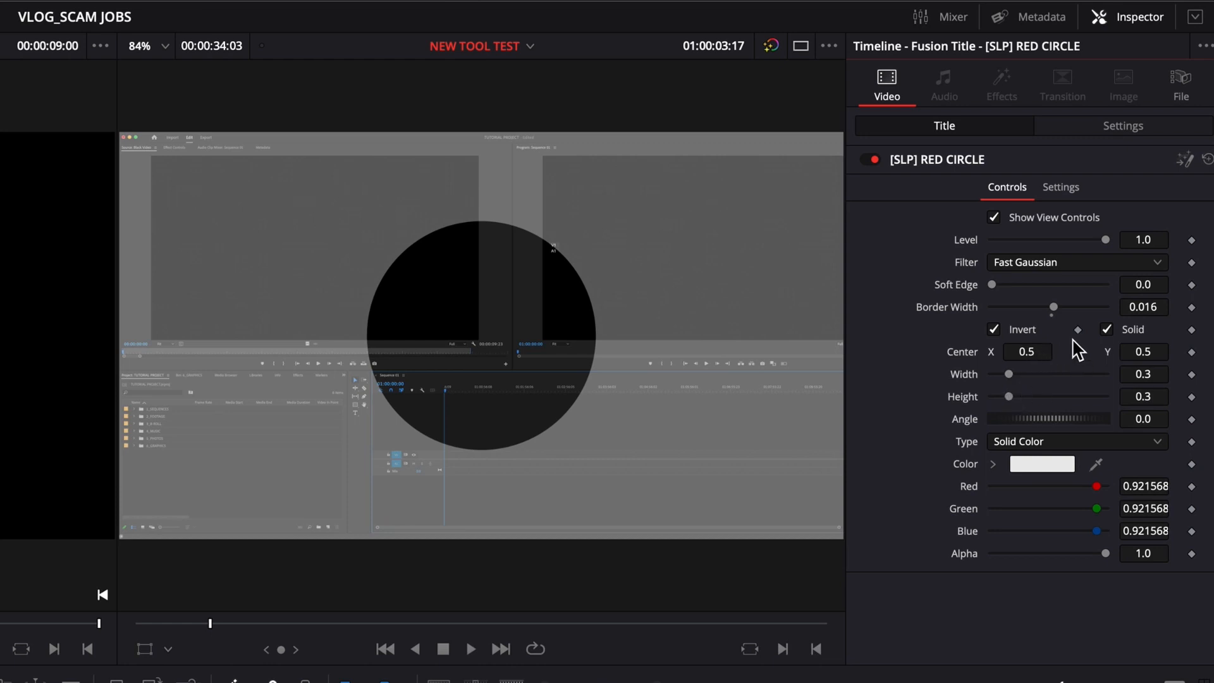
pyautogui.moveTo(1024, 352); pyautogui.dragTo(752, 376)
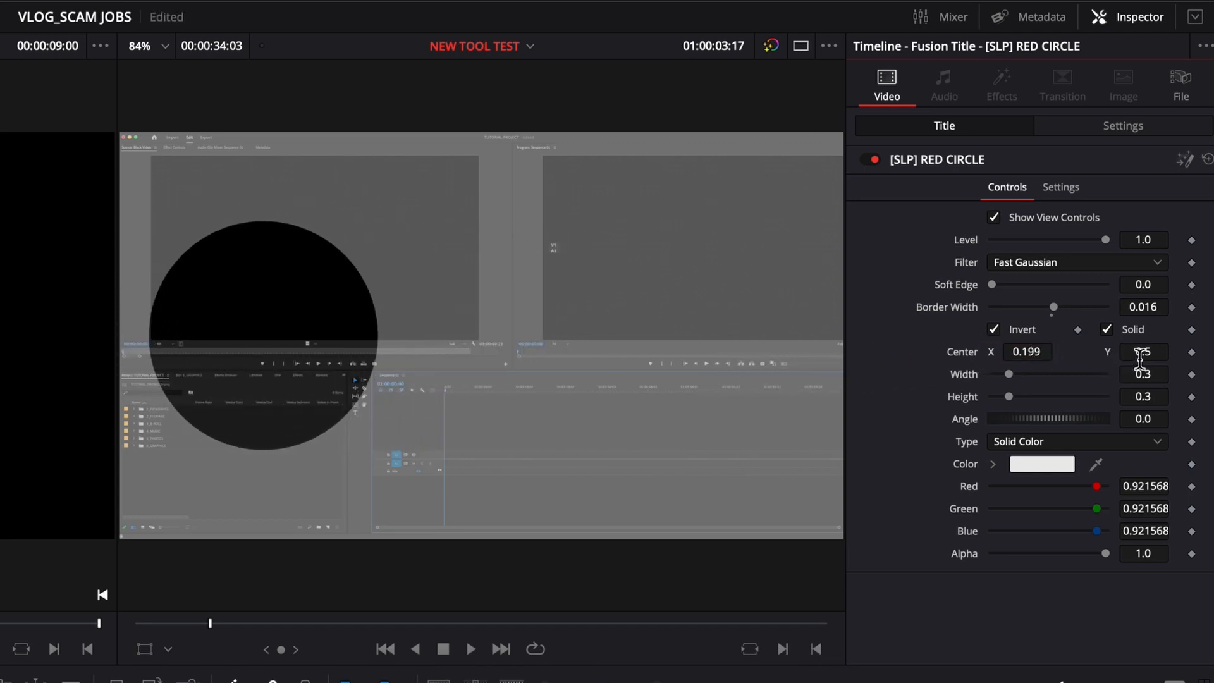
pyautogui.moveTo(1141, 351); pyautogui.dragTo(1015, 381)
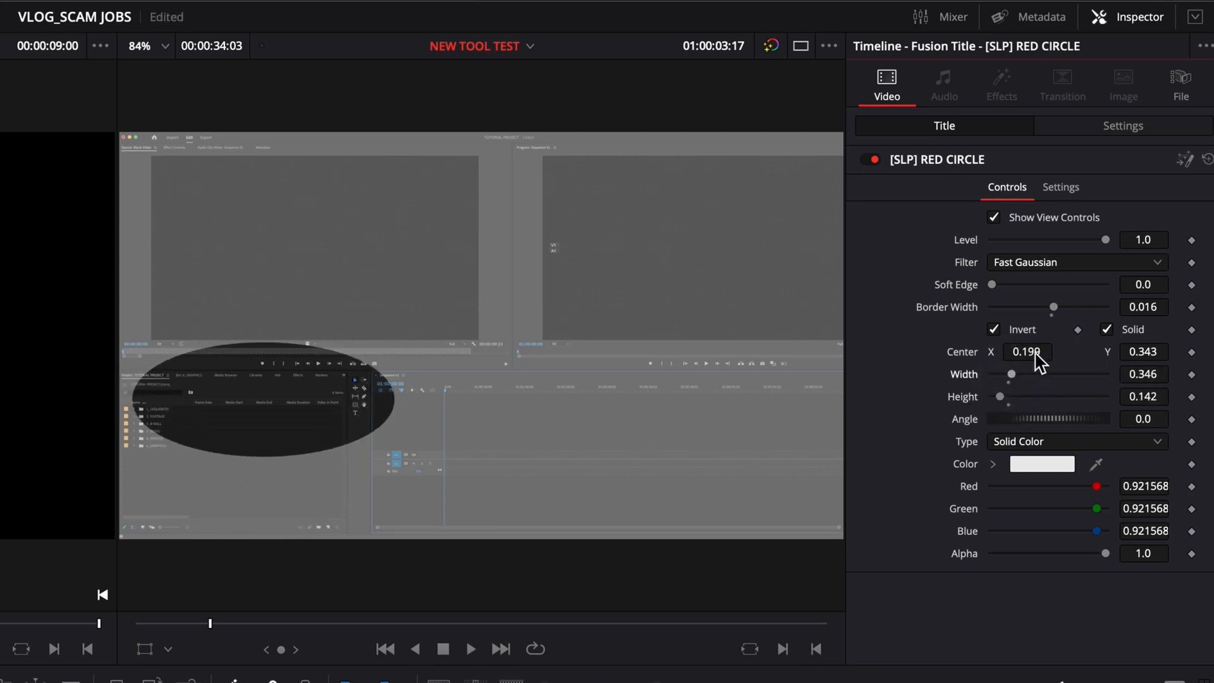
# - Recenter the cut-out at X 0.5, Y 0.5 with Soft Edge 0.0142, and make its surrounding fill black at opacity 100
pyautogui.doubleClick(962, 352)
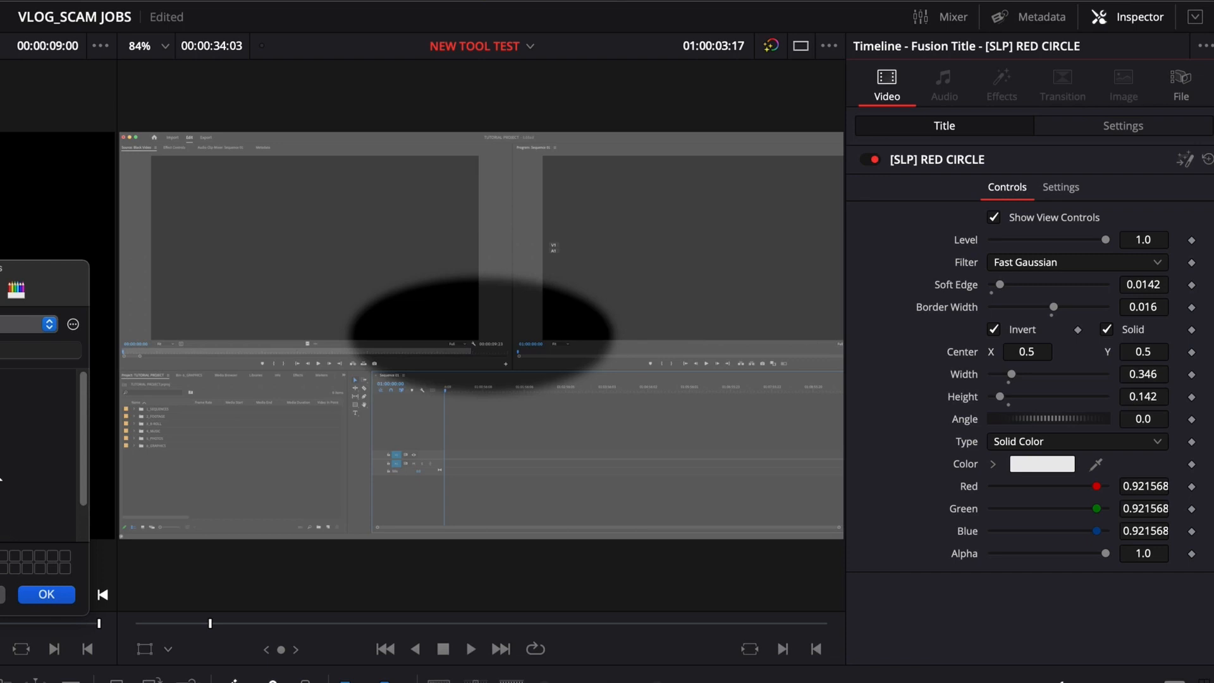
pyautogui.click(32, 386)
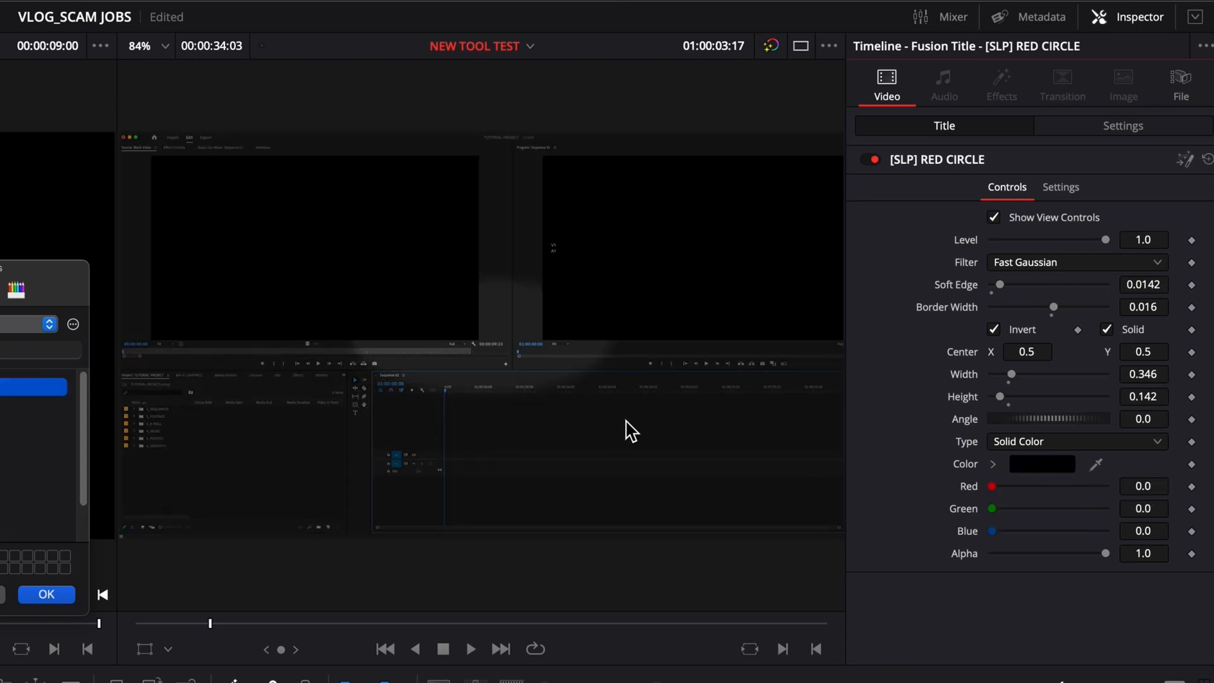
pyautogui.click(1109, 125)
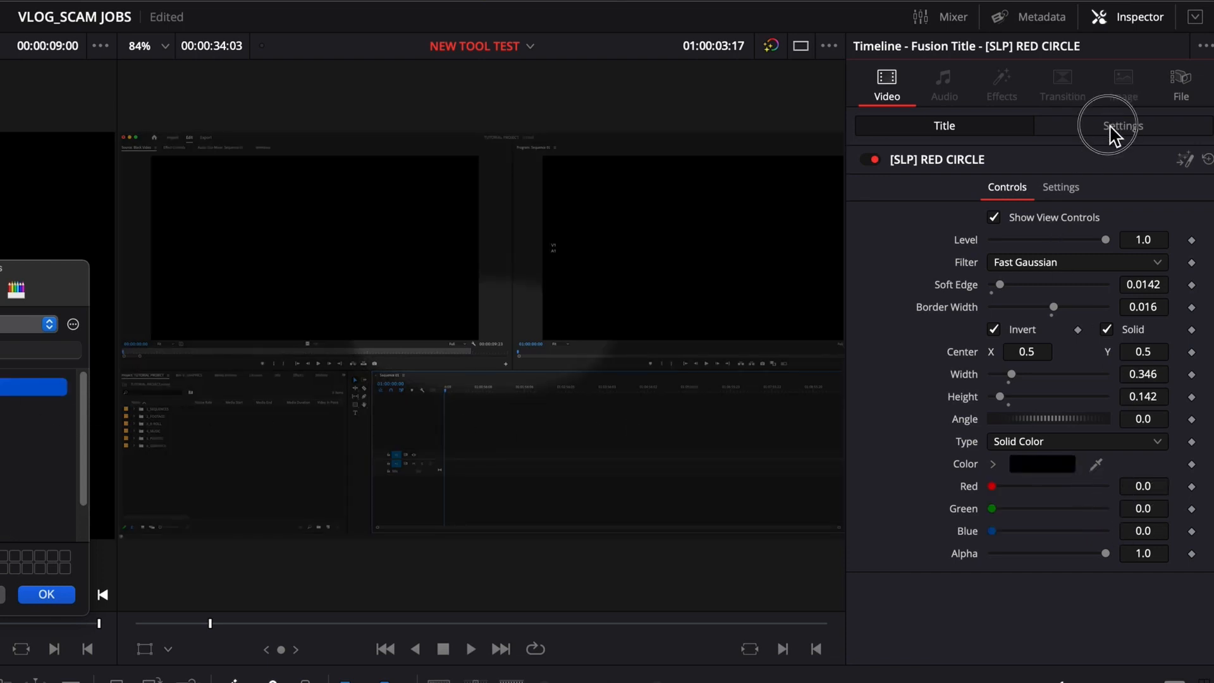
pyautogui.click(47, 594)
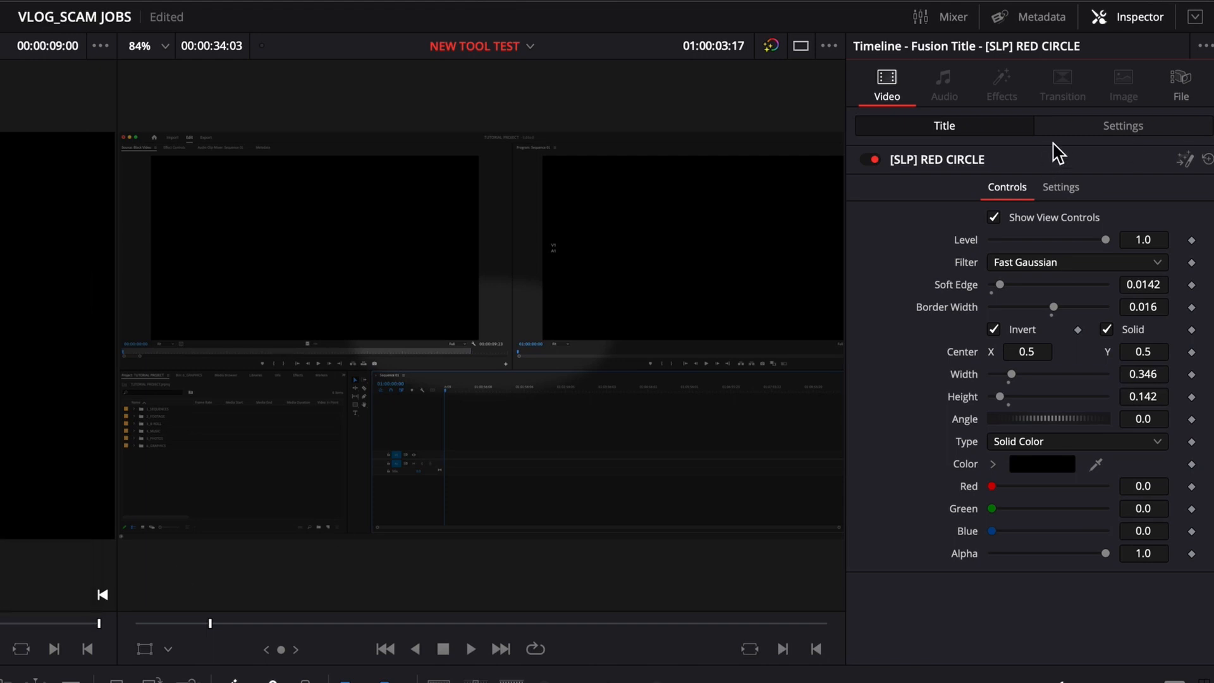
pyautogui.click(1116, 126)
pyautogui.moveTo(1119, 491); pyautogui.dragTo(329, 618)
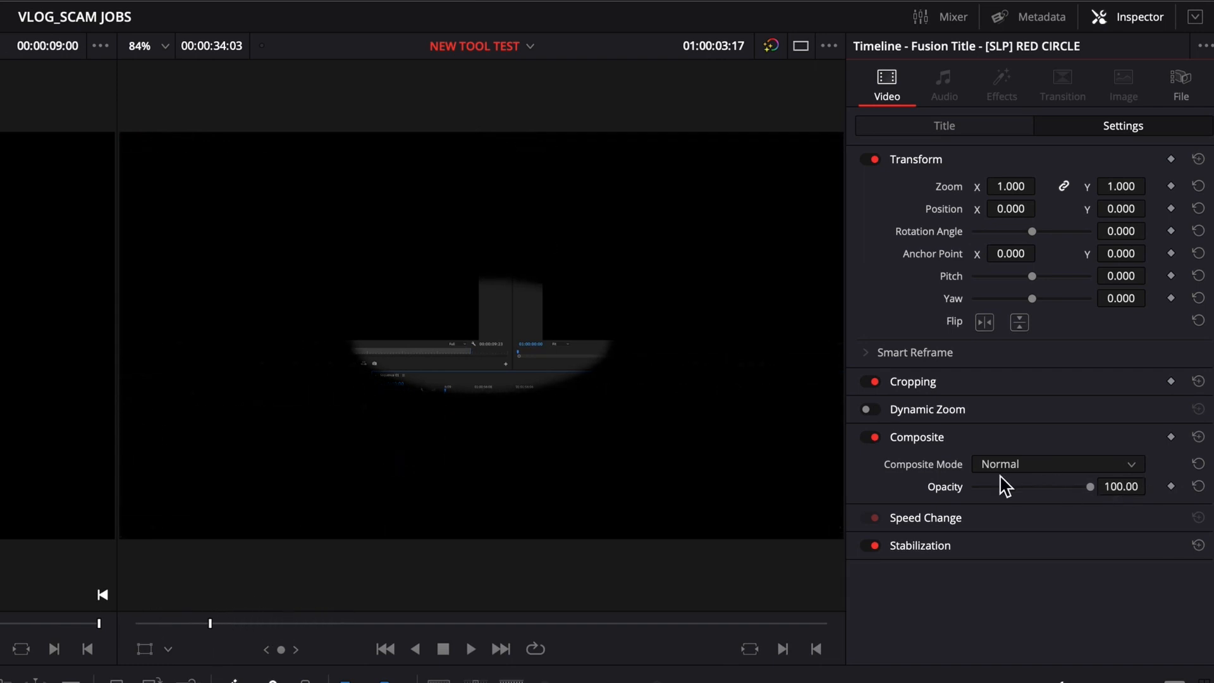
# - Turn the cut-out into a faint vignette with width 1.024, height 0.677, Border Width 0.01 and Soft Edge 0.2, and lower its opacity
pyautogui.click(973, 126)
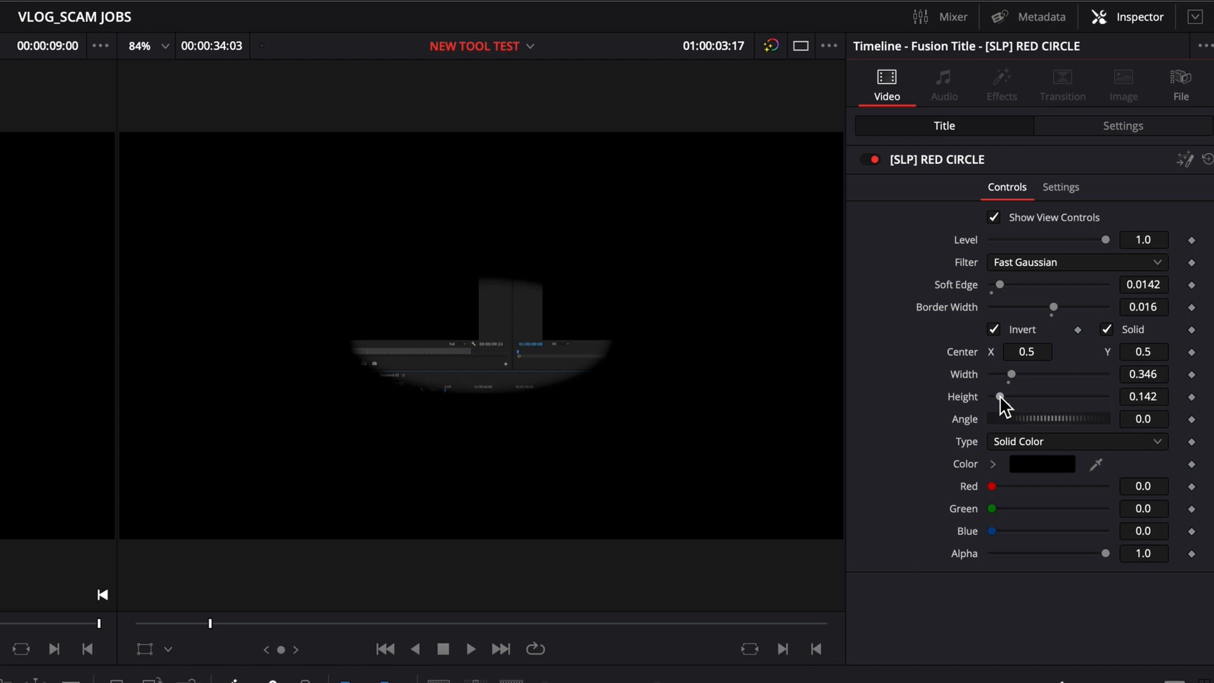
pyautogui.doubleClick(963, 376)
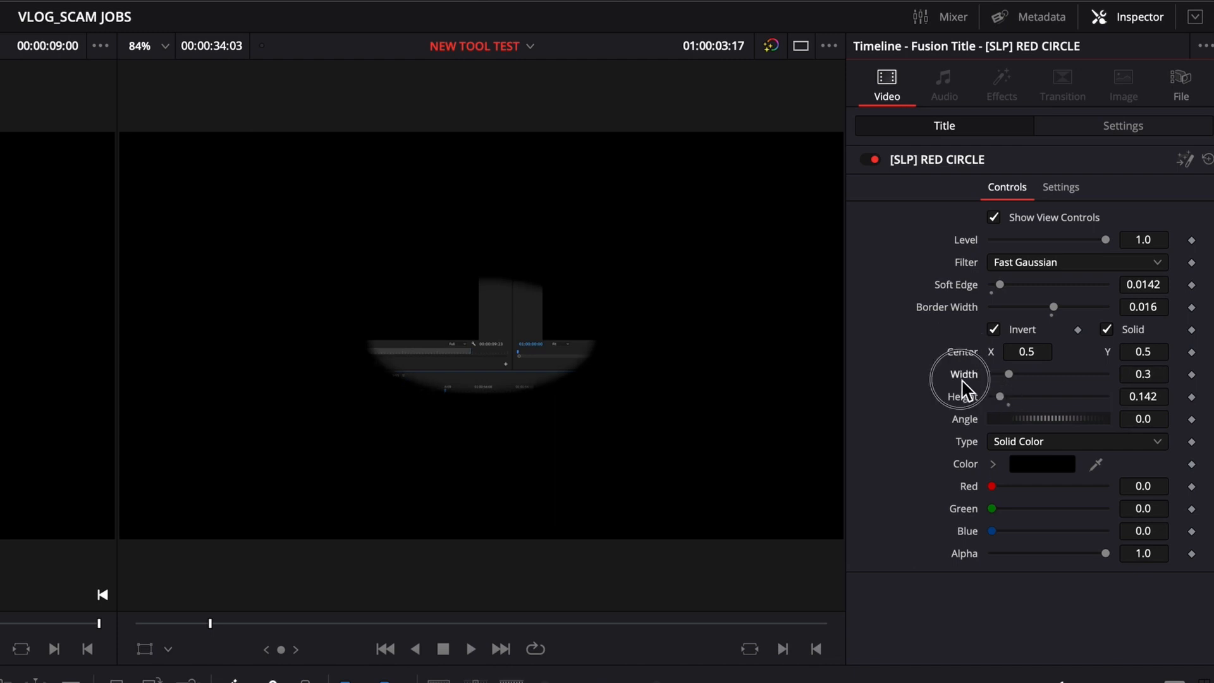
pyautogui.doubleClick(963, 398)
pyautogui.moveTo(1008, 397); pyautogui.dragTo(1050, 381)
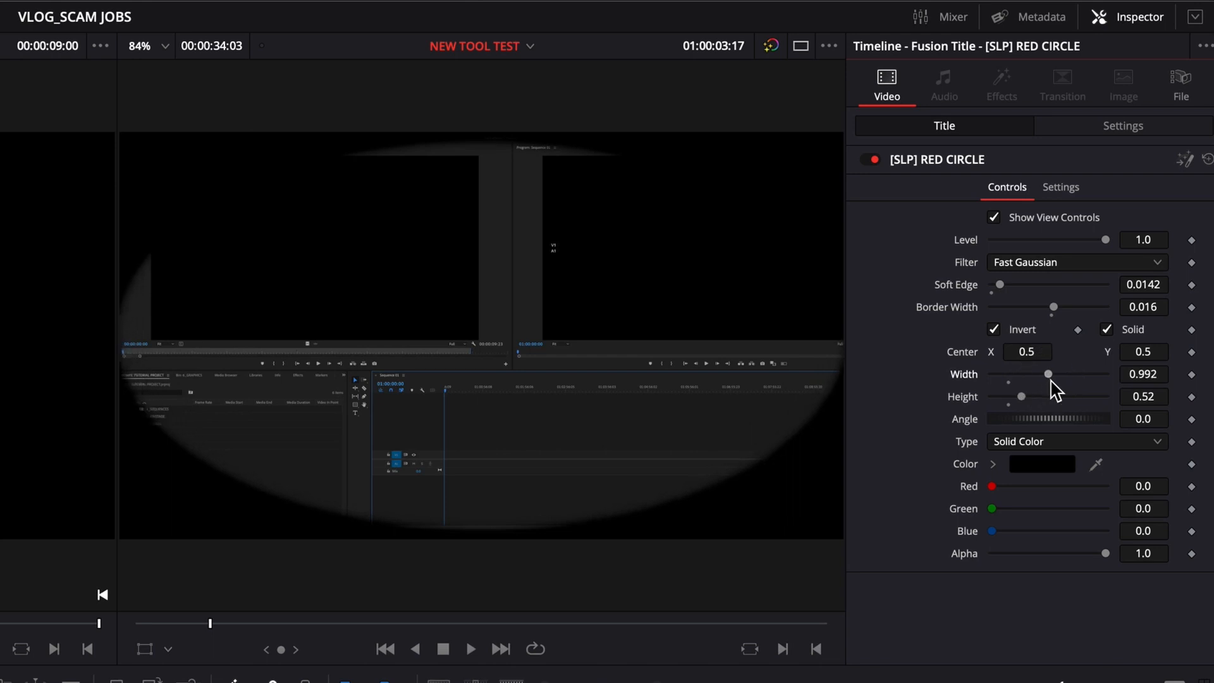
pyautogui.moveTo(1003, 289); pyautogui.dragTo(1043, 292)
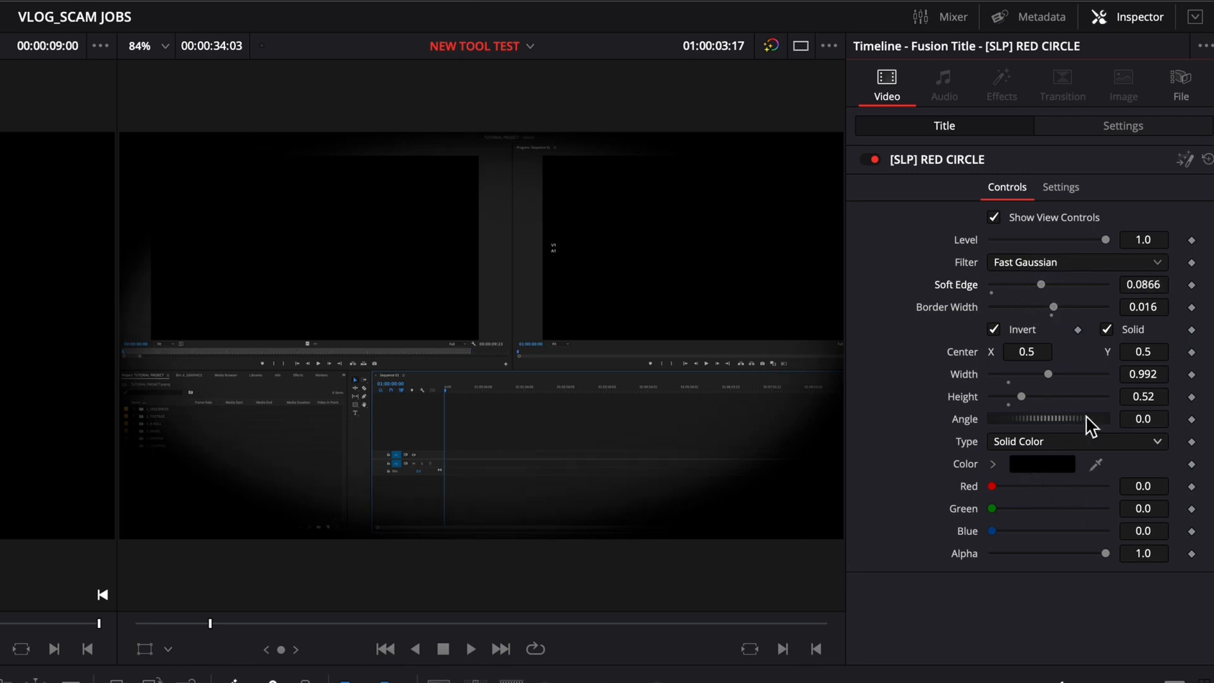
pyautogui.click(1114, 128)
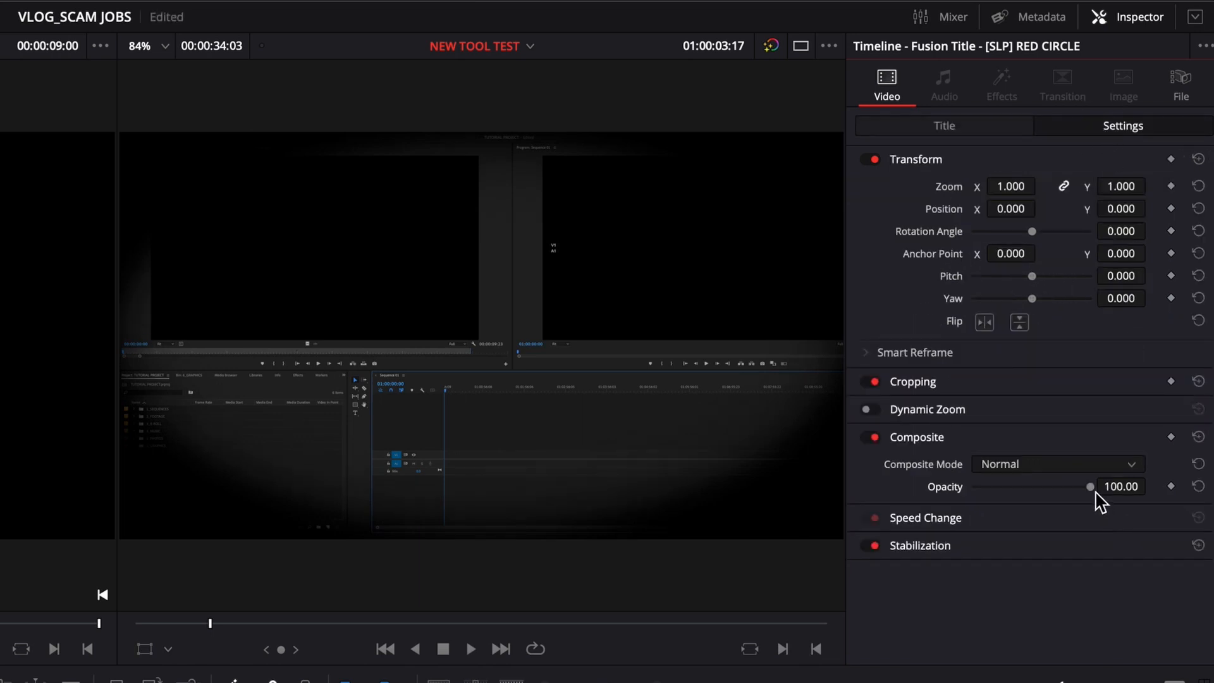
pyautogui.moveTo(1095, 494); pyautogui.dragTo(1040, 502)
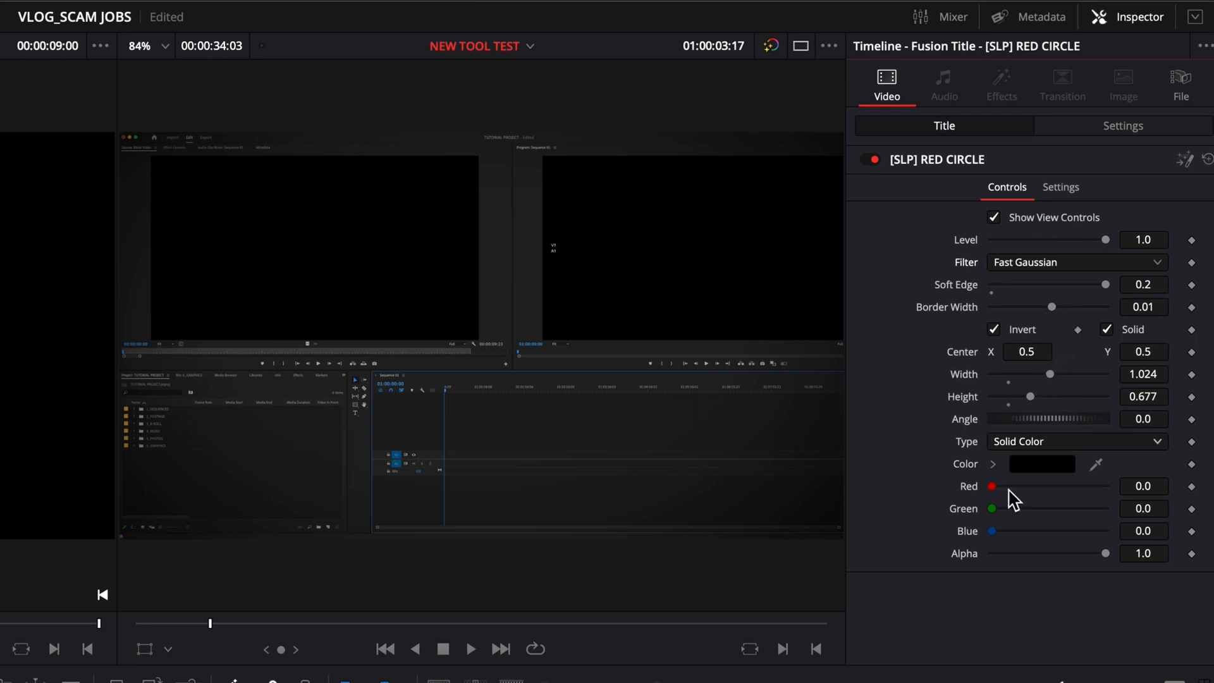
# - Restore a small hard-edged circle with Soft Edge 0.0, width and height 0.3 and Border Width -0.075, and raise the opacity to 100
pyautogui.moveTo(1103, 285); pyautogui.dragTo(957, 354)
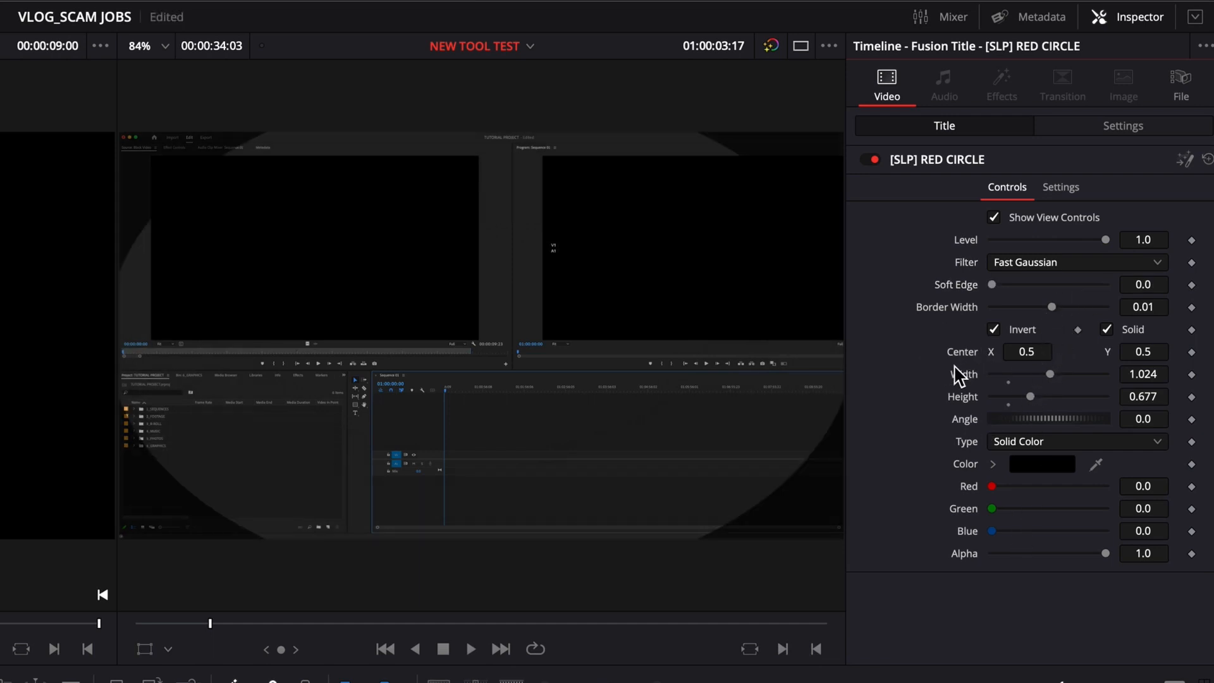
pyautogui.doubleClick(960, 377)
pyautogui.doubleClick(960, 394)
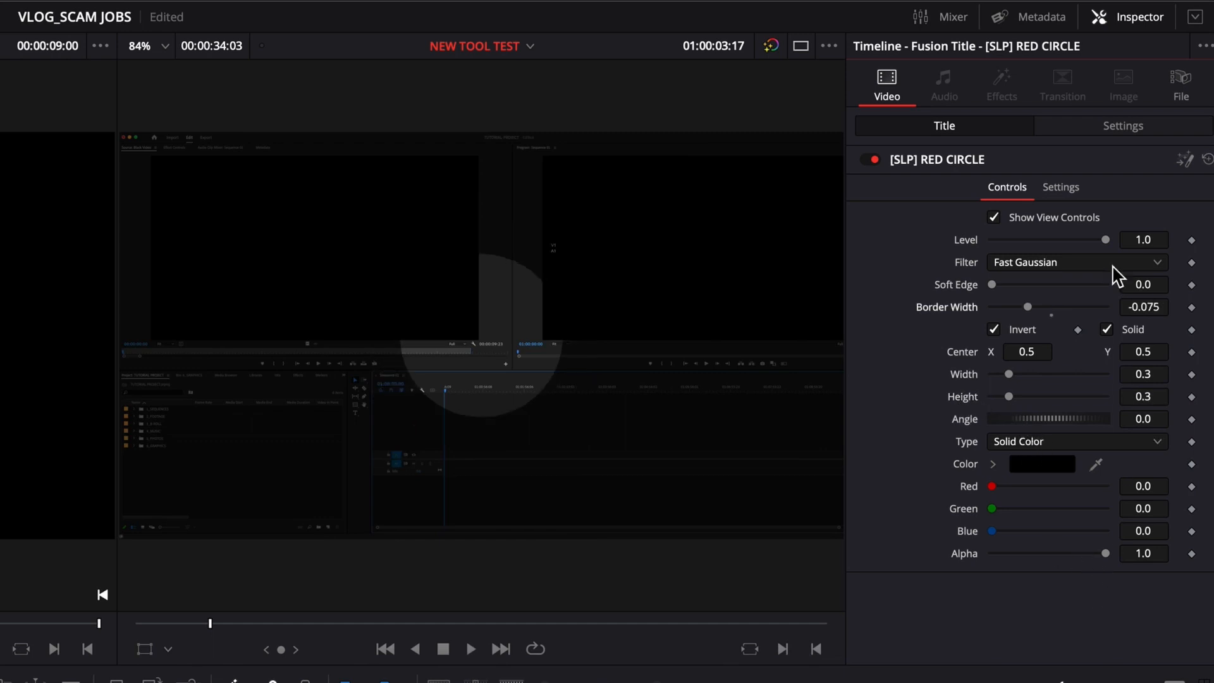
pyautogui.click(1081, 128)
pyautogui.moveTo(1035, 488); pyautogui.dragTo(1210, 506)
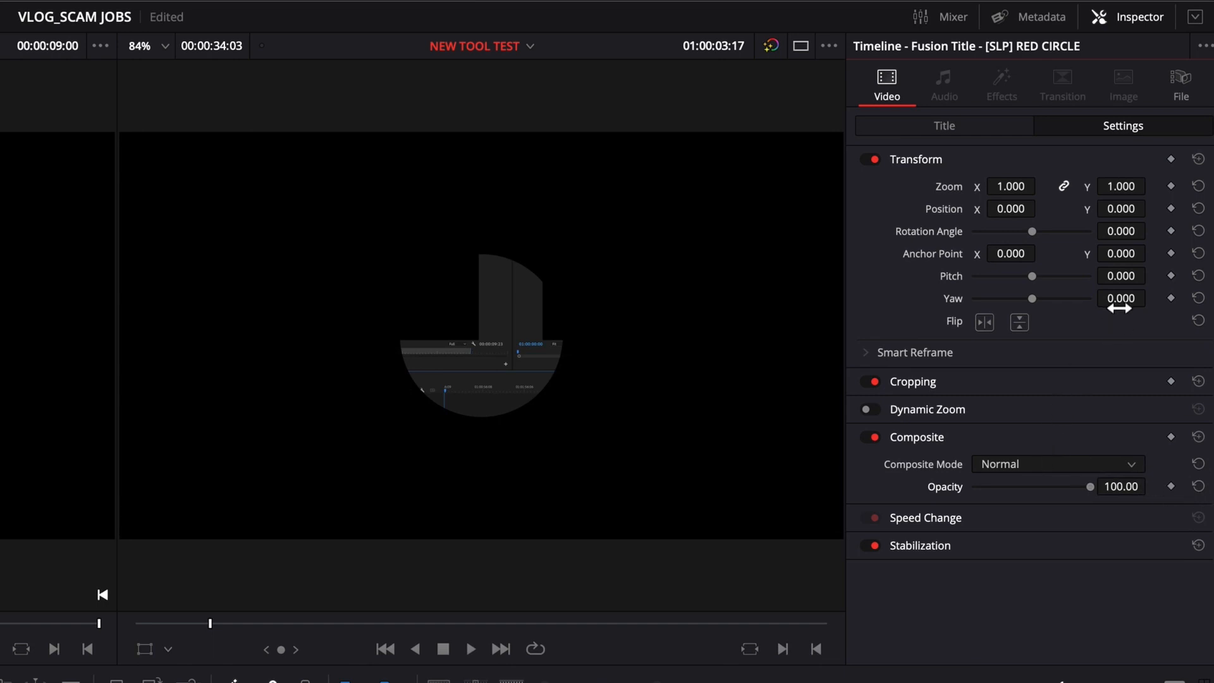
# - Shape the spotlight over the timeline tools with height 0.268 and center X 0.338, Y 0.26, and set its opacity to 77.86
pyautogui.click(942, 127)
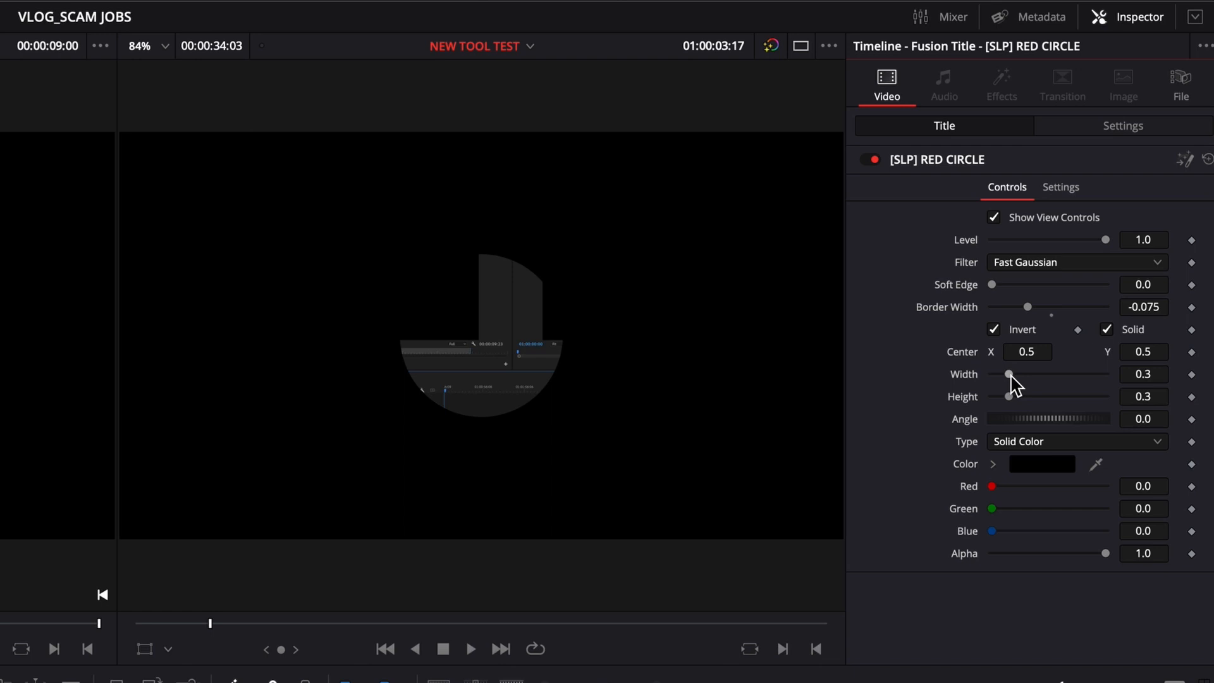
pyautogui.moveTo(1010, 375); pyautogui.dragTo(1007, 402)
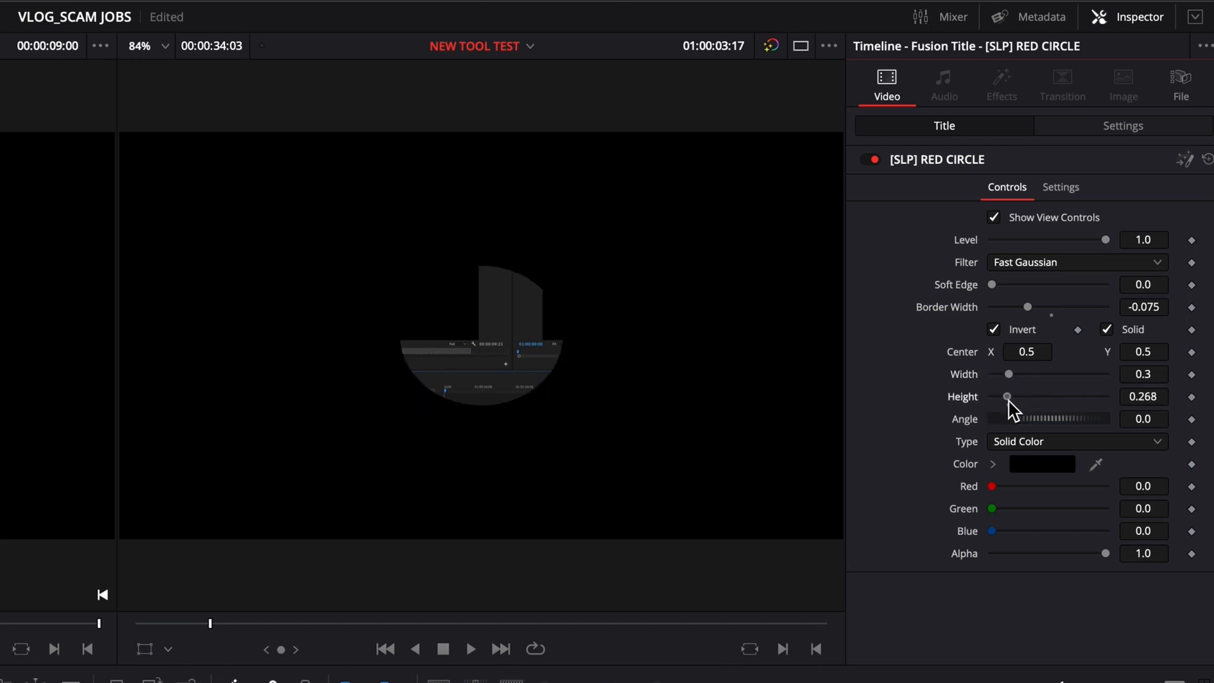
pyautogui.moveTo(1033, 355); pyautogui.dragTo(0, 358)
pyautogui.moveTo(1142, 362); pyautogui.dragTo(924, 376)
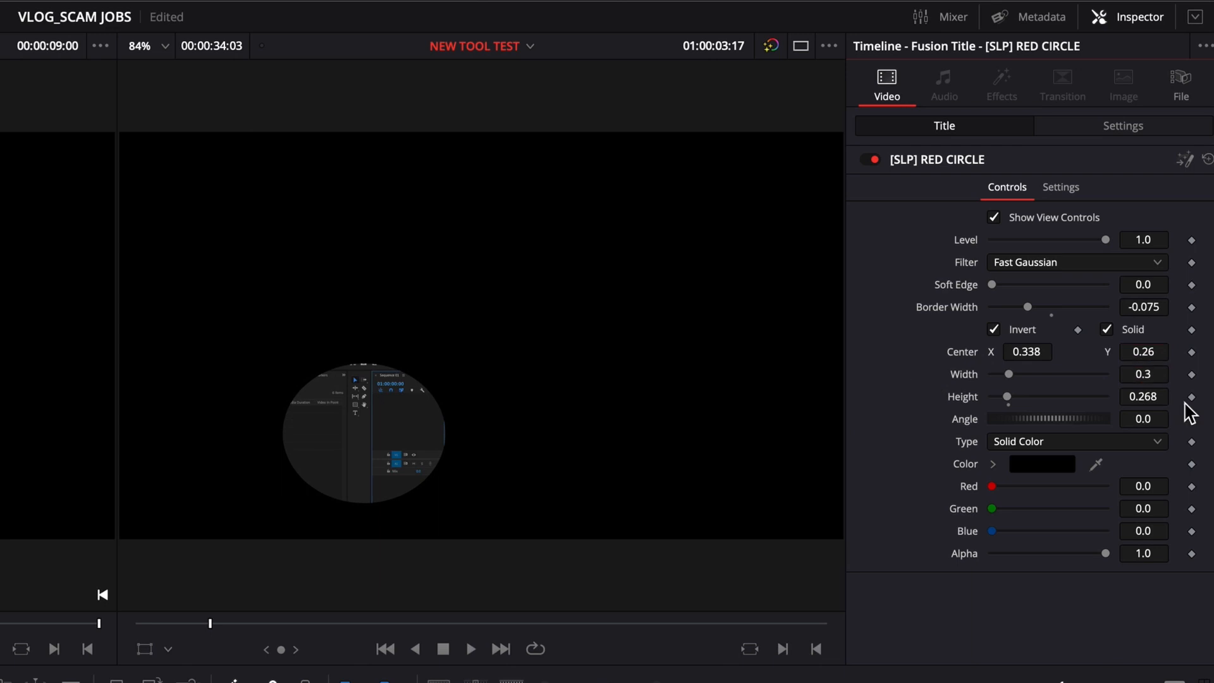
pyautogui.click(1119, 126)
pyautogui.moveTo(1090, 494); pyautogui.dragTo(1064, 495)
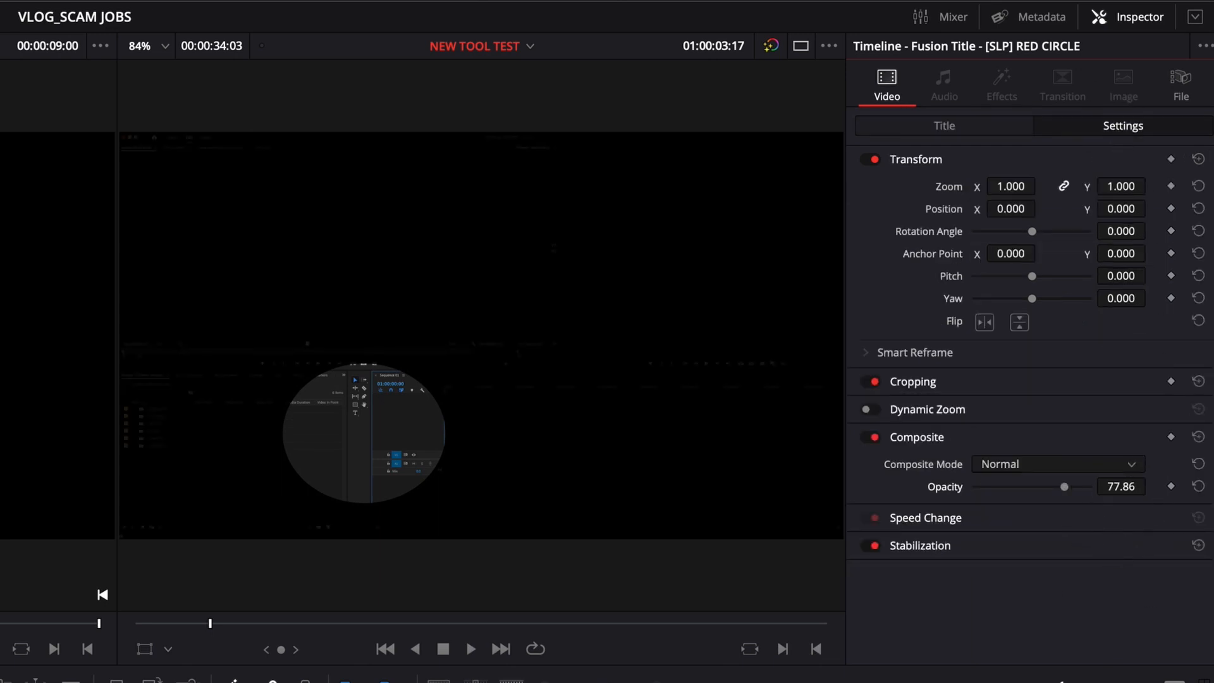